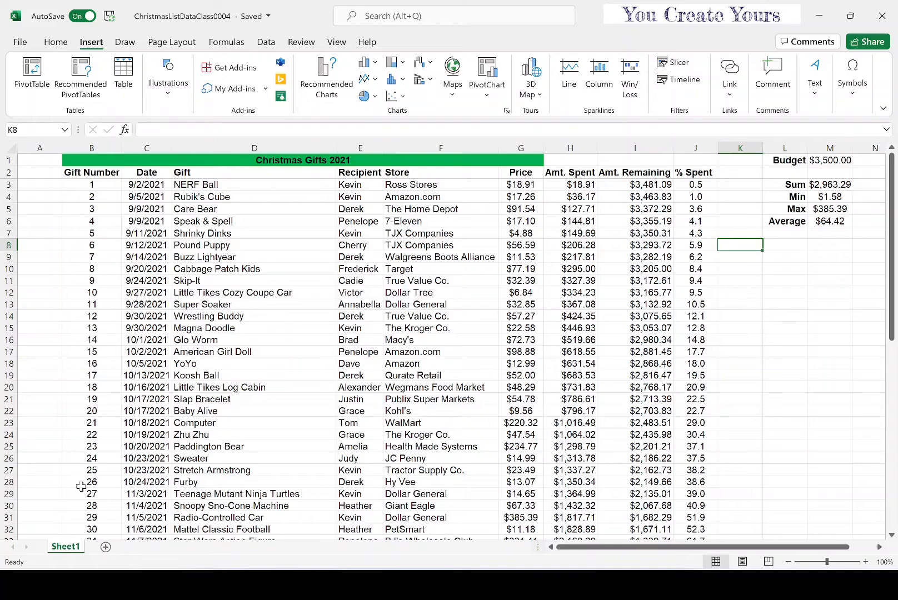
# Add a new worksheet and name it Working.
pyautogui.click(106, 548)
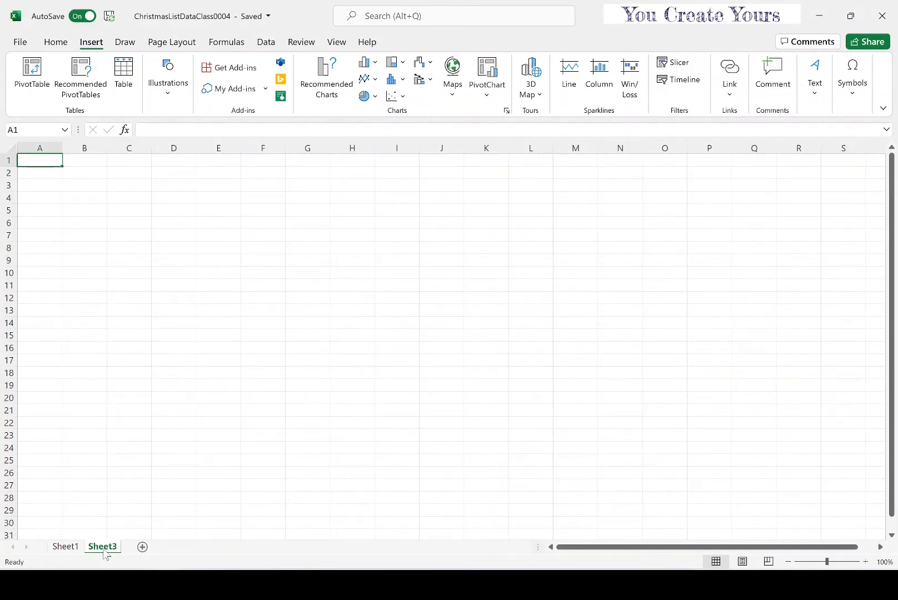
pyautogui.doubleClick(103, 549)
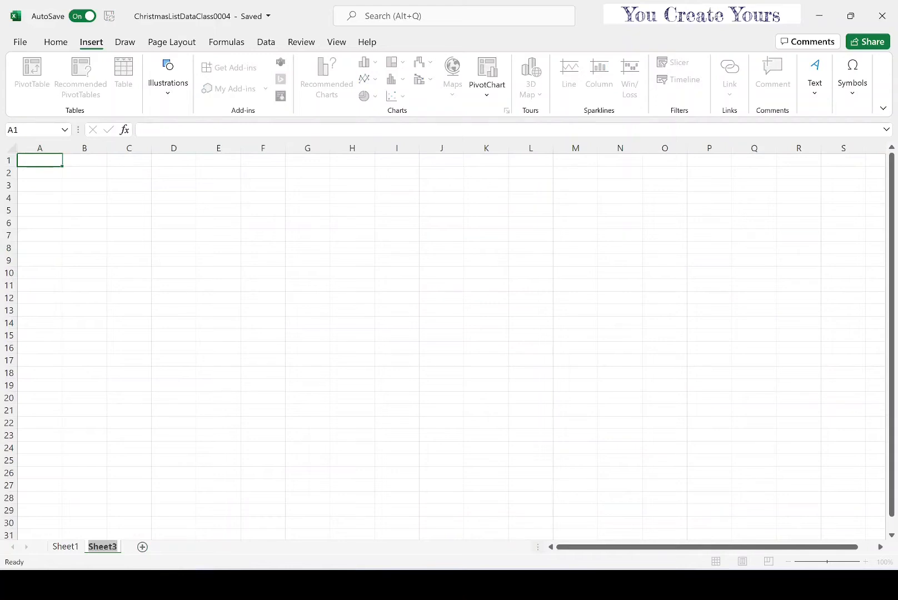
pyautogui.write('Working')
pyautogui.press('Return')
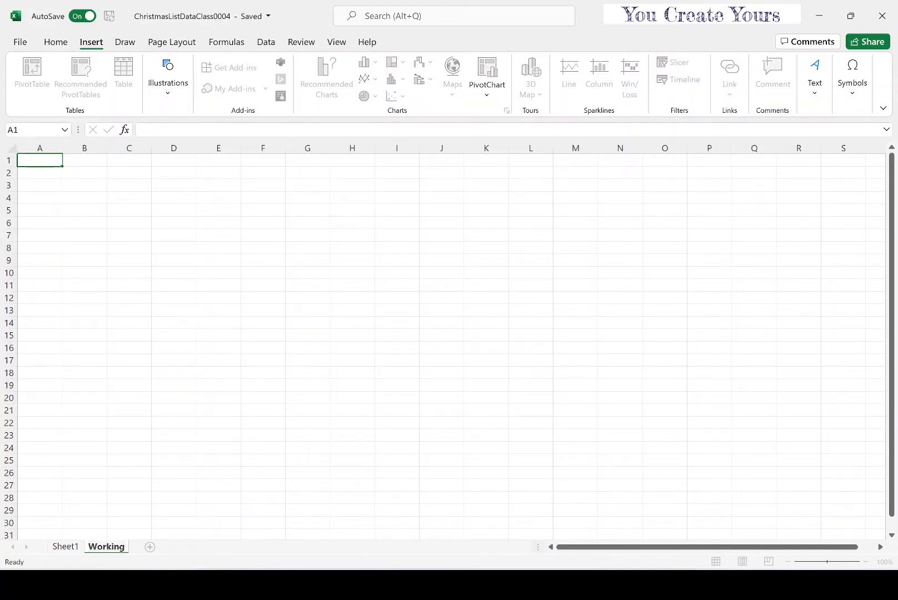
pyautogui.click(102, 173)
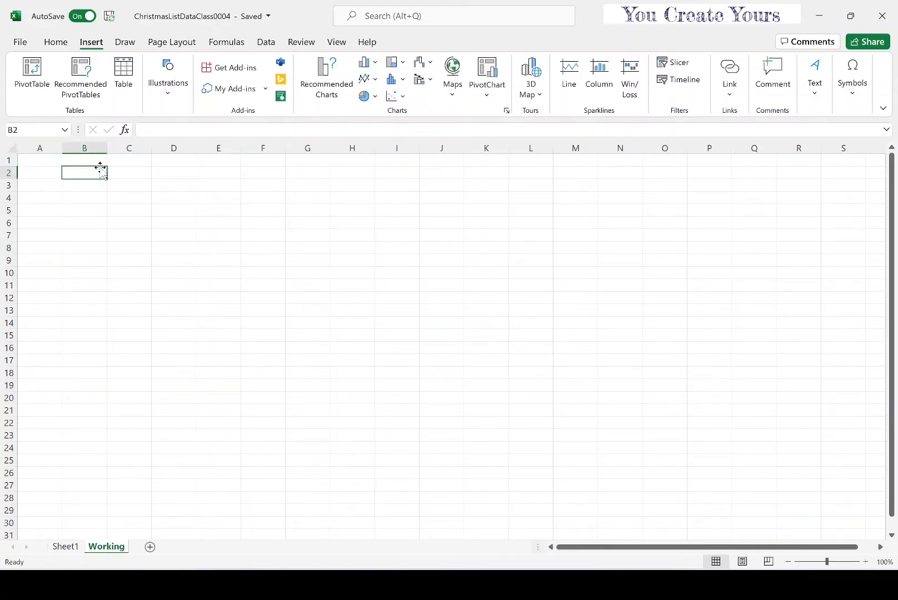
# Rename Sheet1, which holds the Christmas gift list, as Original.
pyautogui.click(65, 547)
pyautogui.doubleClick(64, 547)
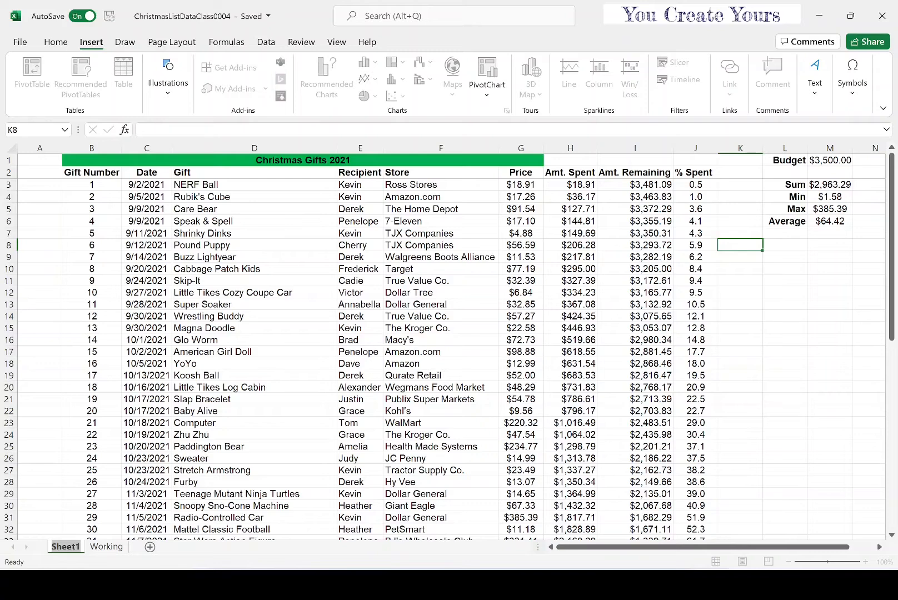
pyautogui.press('BackSpace')
pyautogui.write('Origina')
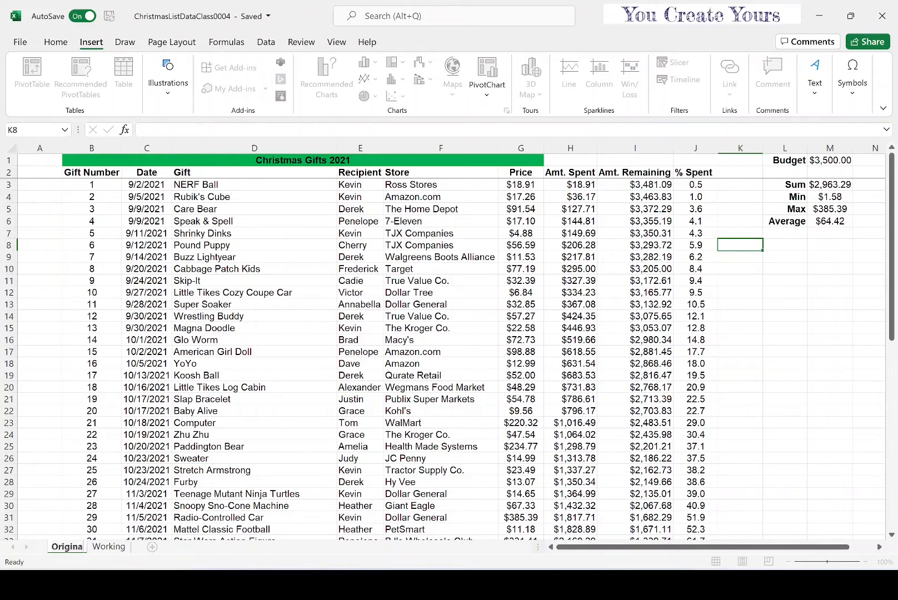
pyautogui.write('l')
pyautogui.press('Return')
pyautogui.click(186, 299)
pyautogui.hotkey('ctrl', 'Down')
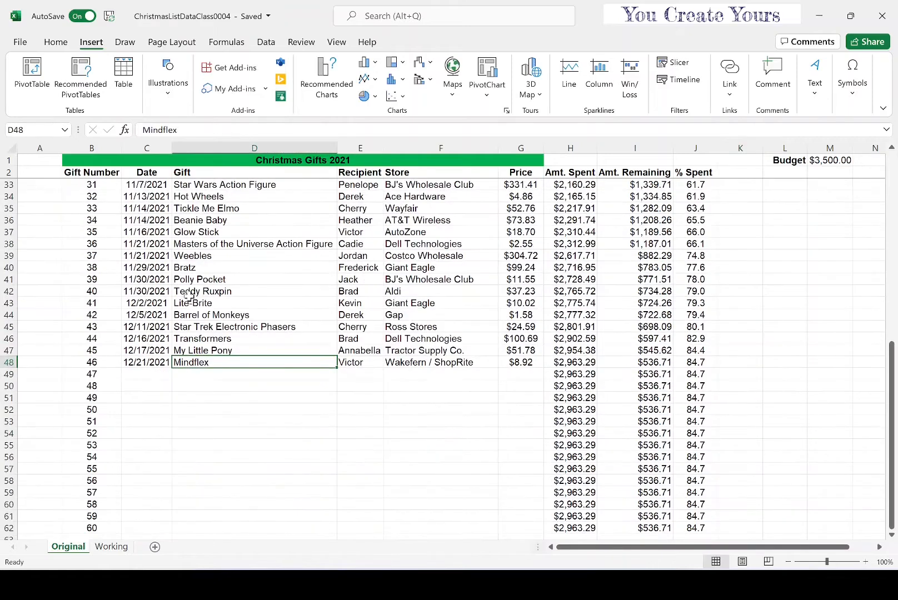
pyautogui.scroll(11, 188, 299)
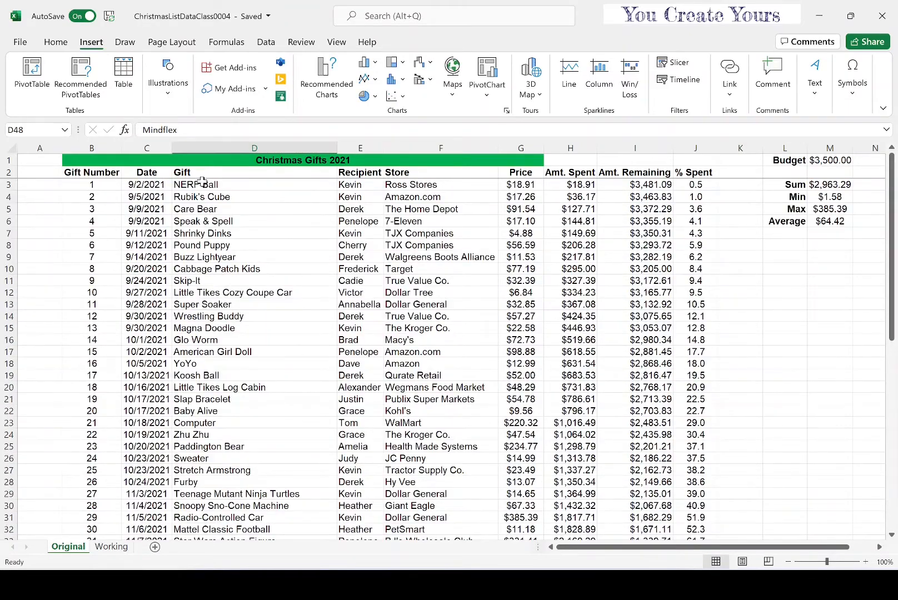
pyautogui.click(728, 211)
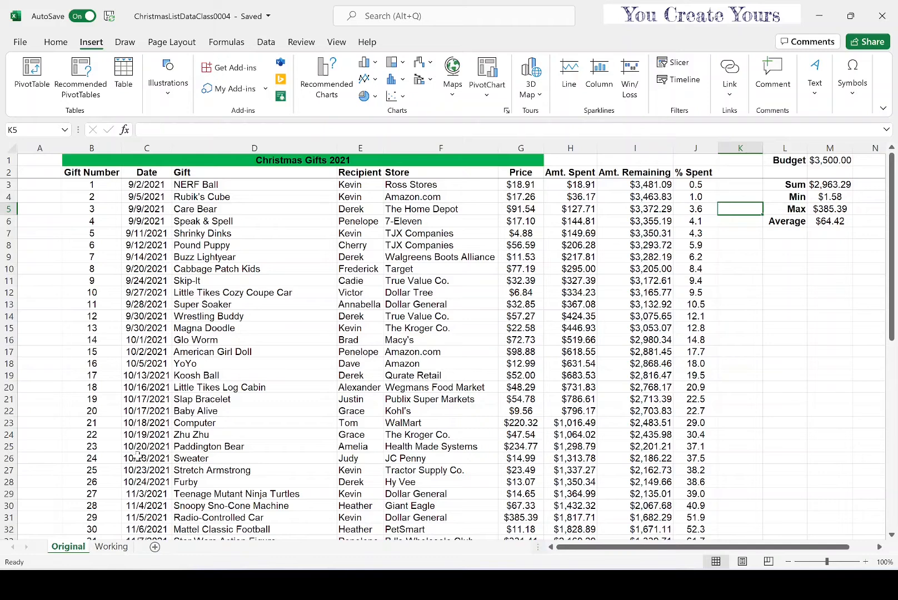
# Copy the Recipient, Store and Price columns with their headers (E2:G48) from Original into the Working sheet, starting at C1.
pyautogui.click(363, 170)
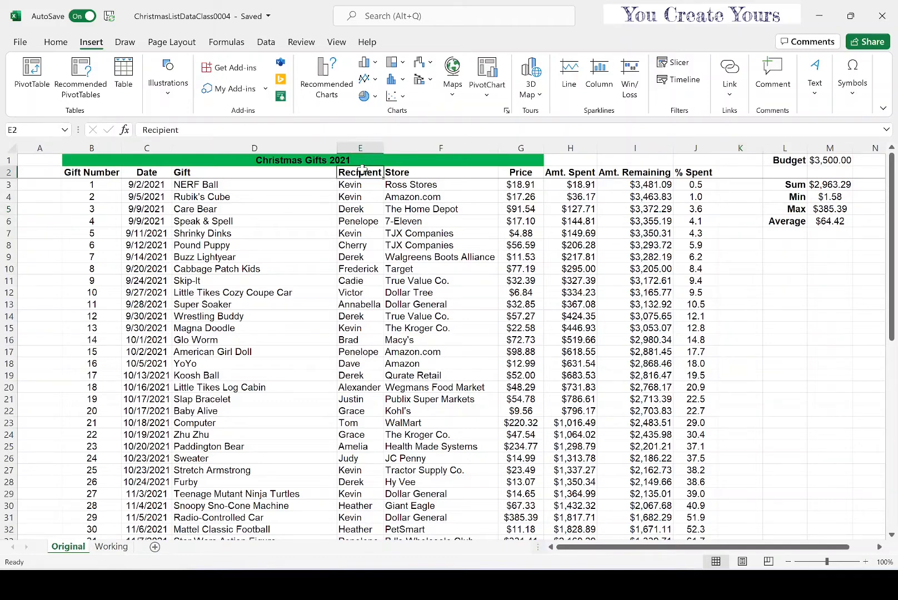
pyautogui.click(361, 207)
pyautogui.click(356, 172)
pyautogui.moveTo(359, 172); pyautogui.dragTo(534, 444)
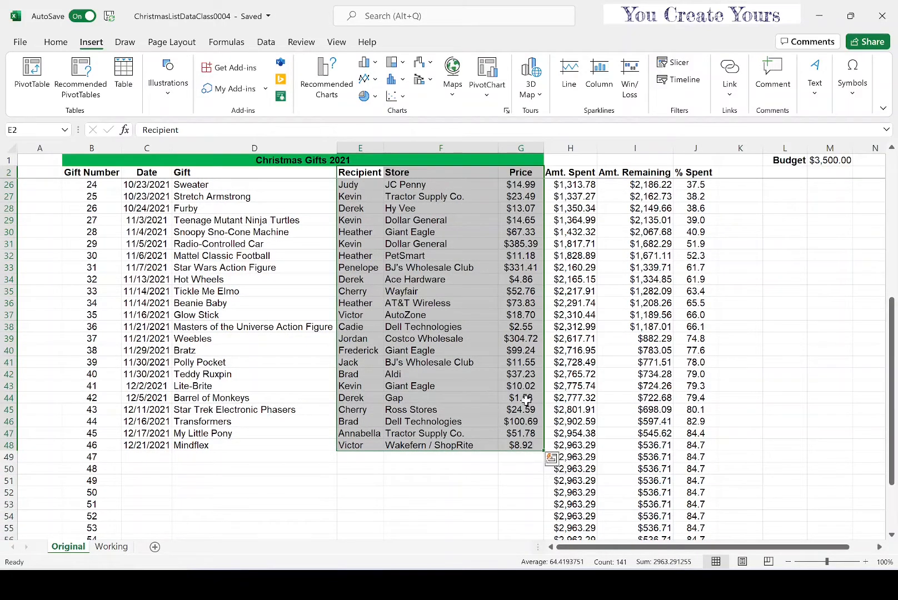
pyautogui.rightClick(455, 304)
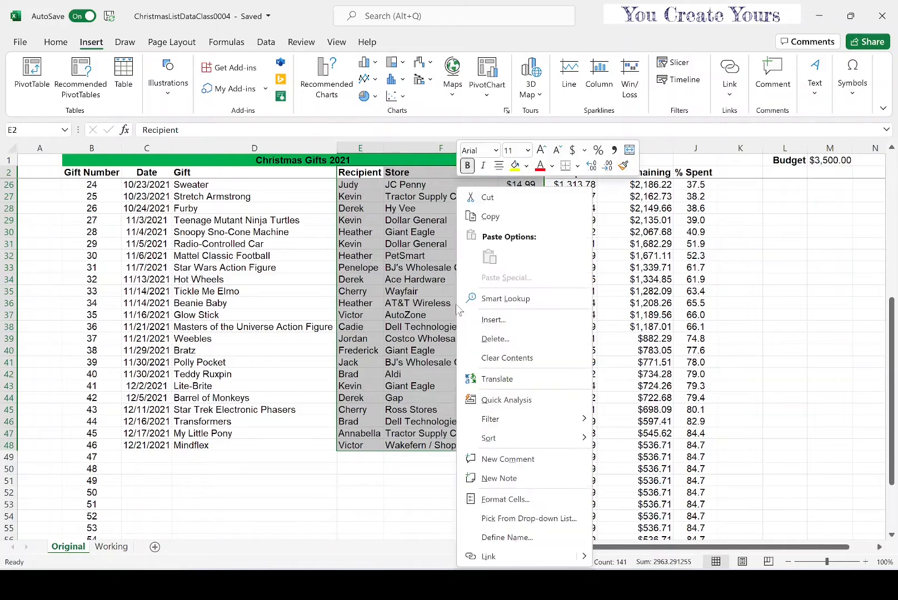
pyautogui.click(489, 216)
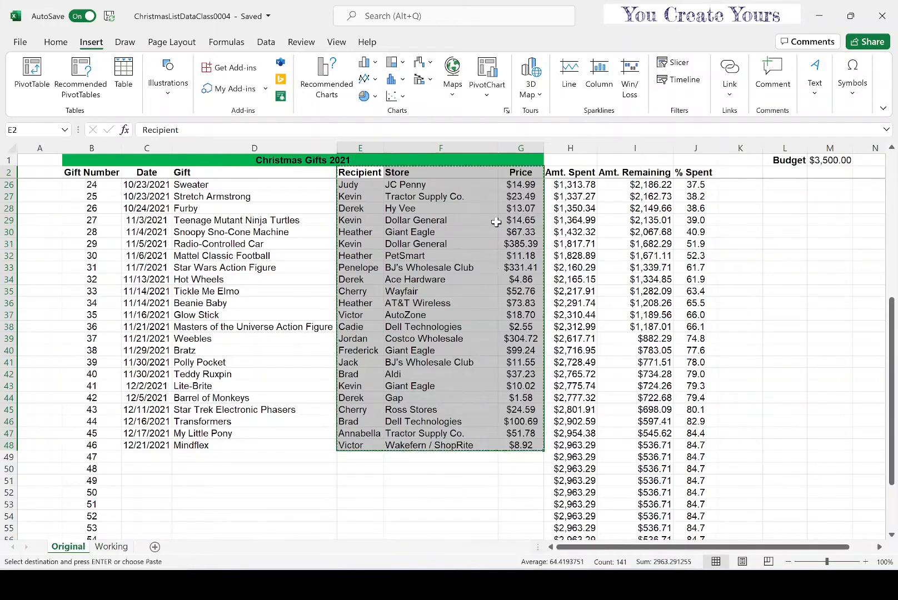
pyautogui.click(114, 548)
pyautogui.click(136, 161)
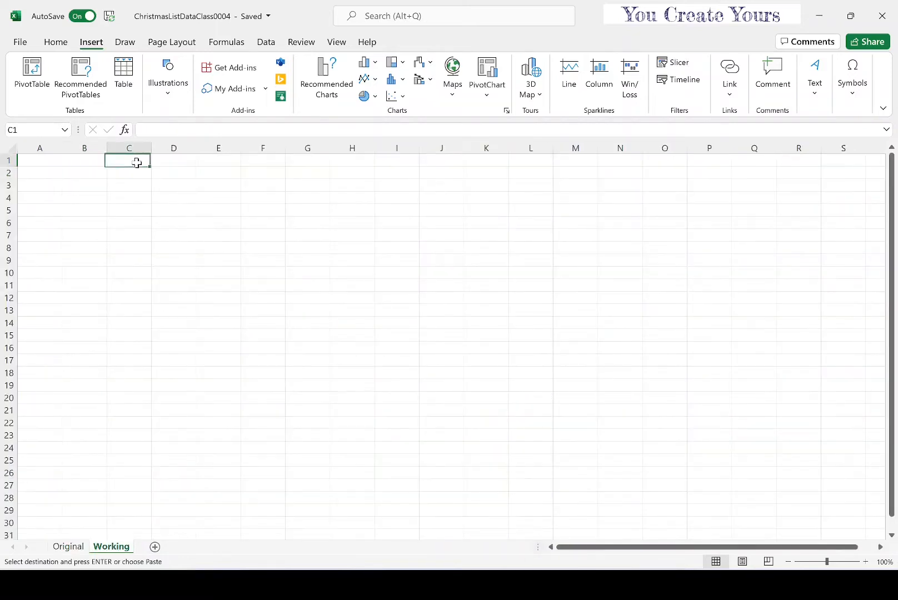
pyautogui.hotkey('ctrl', 'v')
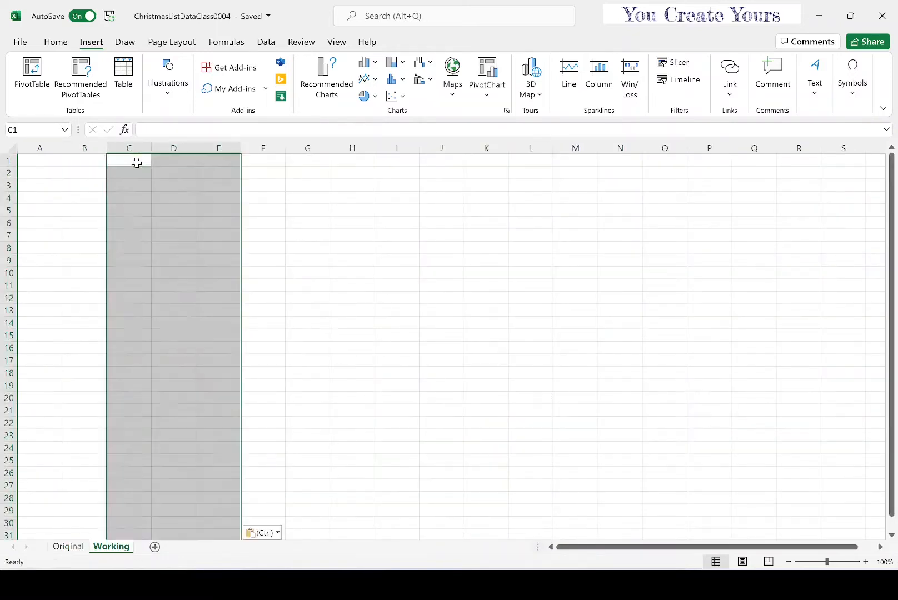
pyautogui.click(290, 212)
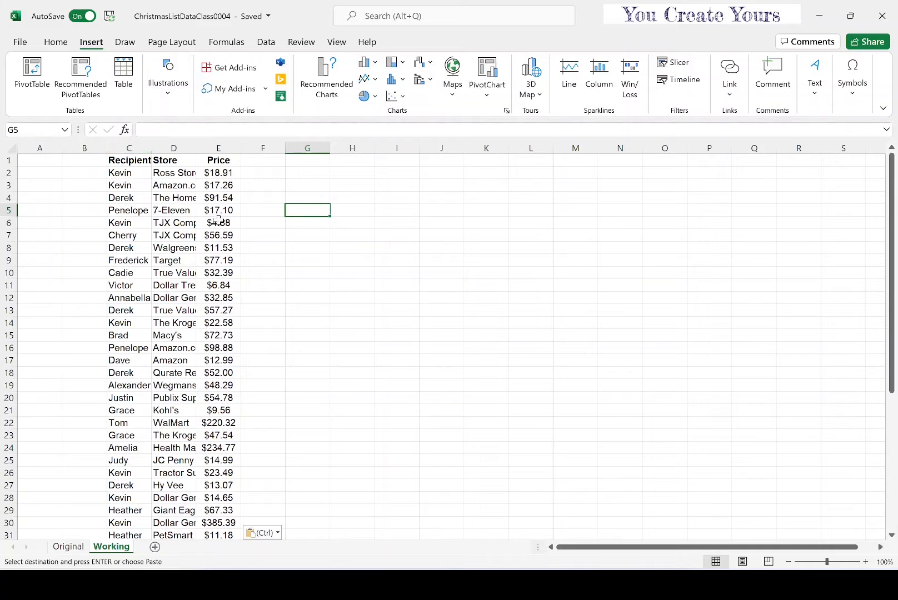
# AutoFit the widths of columns C to E on the Working sheet to their contents.
pyautogui.click(121, 149)
pyautogui.moveTo(121, 149); pyautogui.dragTo(215, 146)
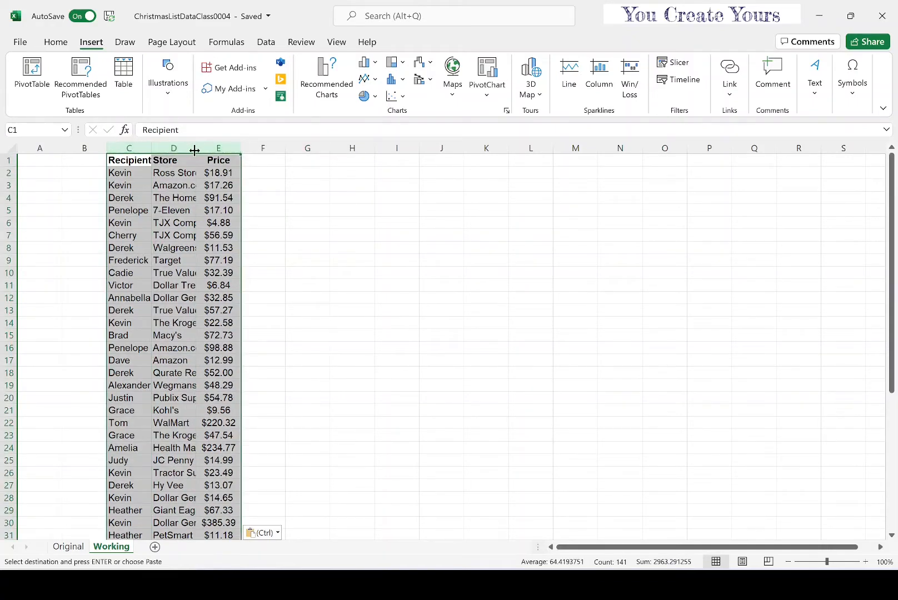
pyautogui.doubleClick(194, 149)
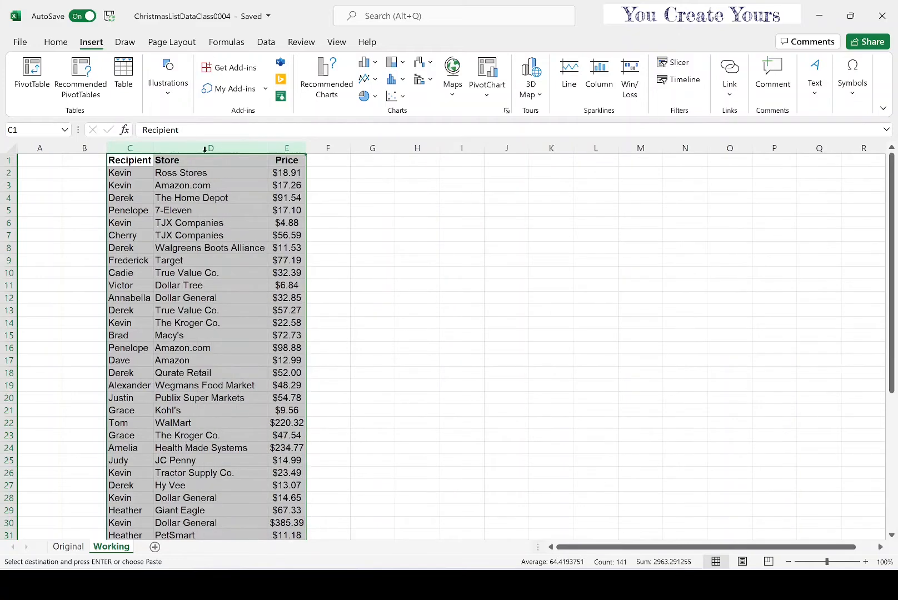
pyautogui.click(361, 226)
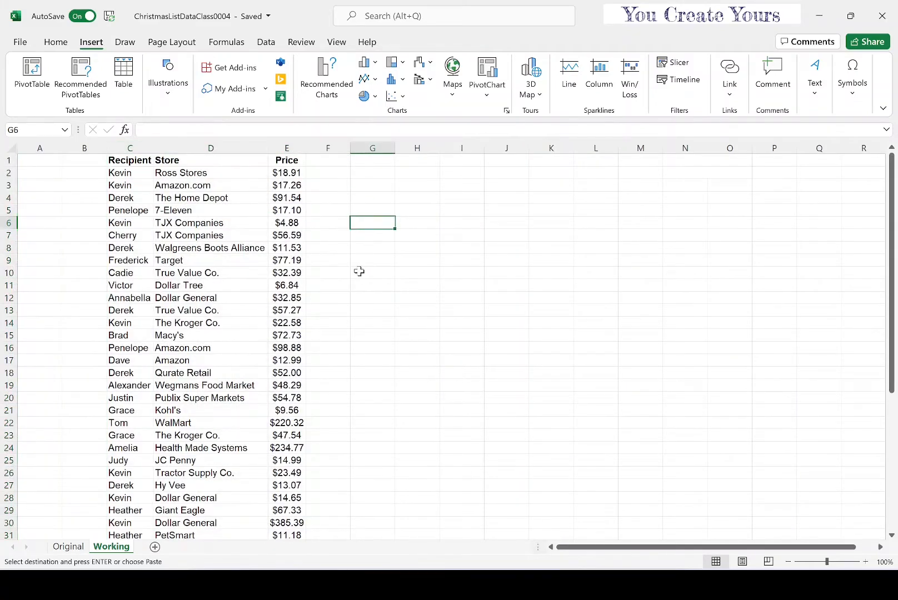
# Enter the summary headers Name, Total Spent and # of Gifts in cells J3 to L3.
pyautogui.click(521, 188)
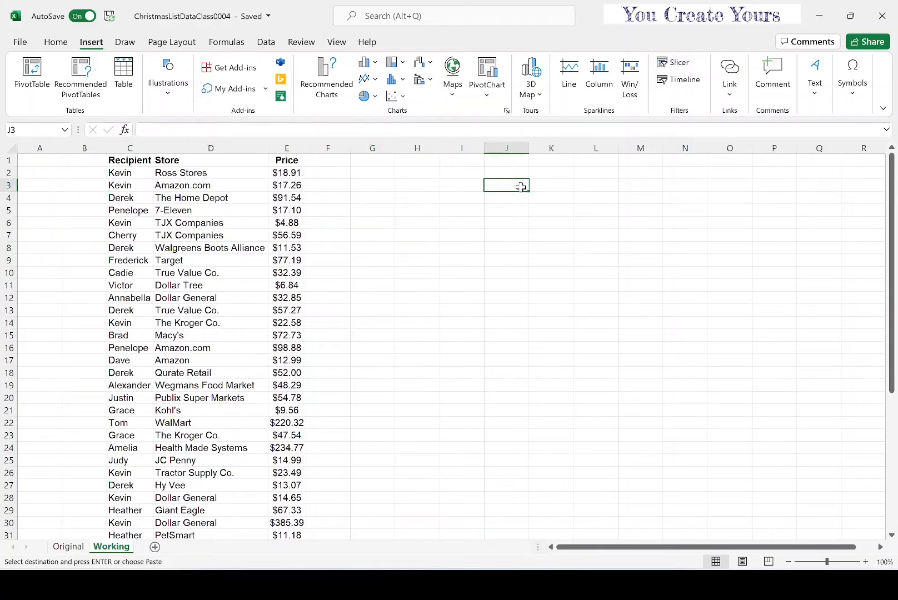
pyautogui.write('Name')
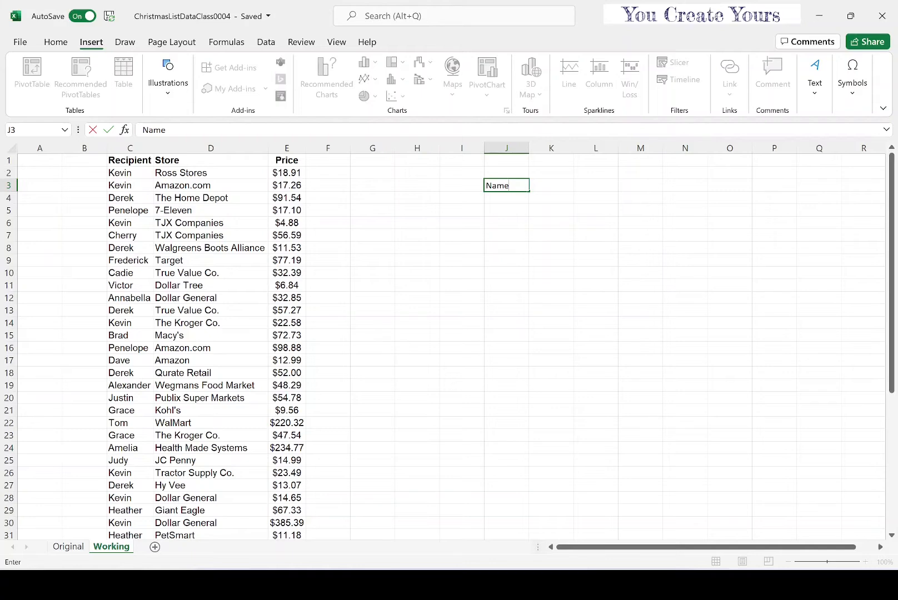
pyautogui.press('Tab')
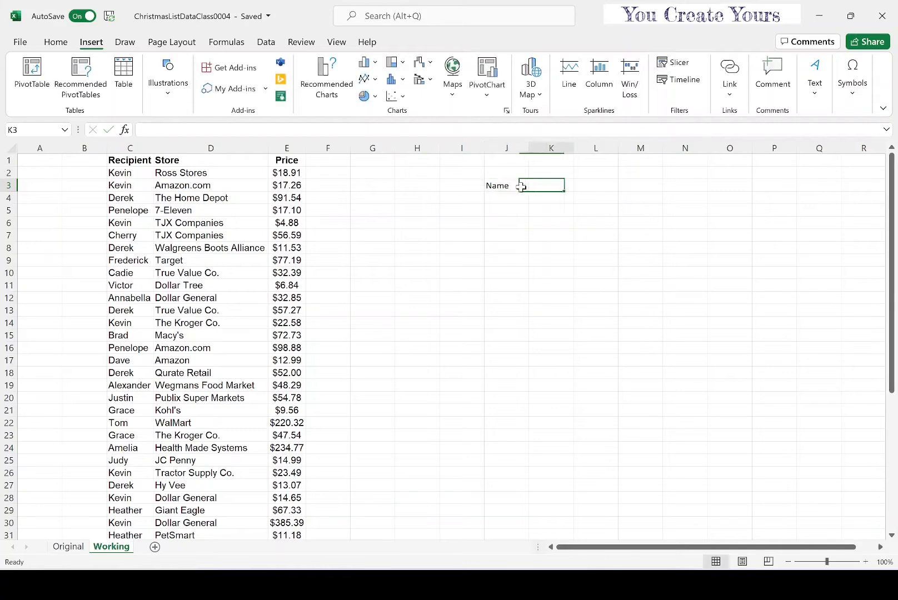
pyautogui.write('Amazon')
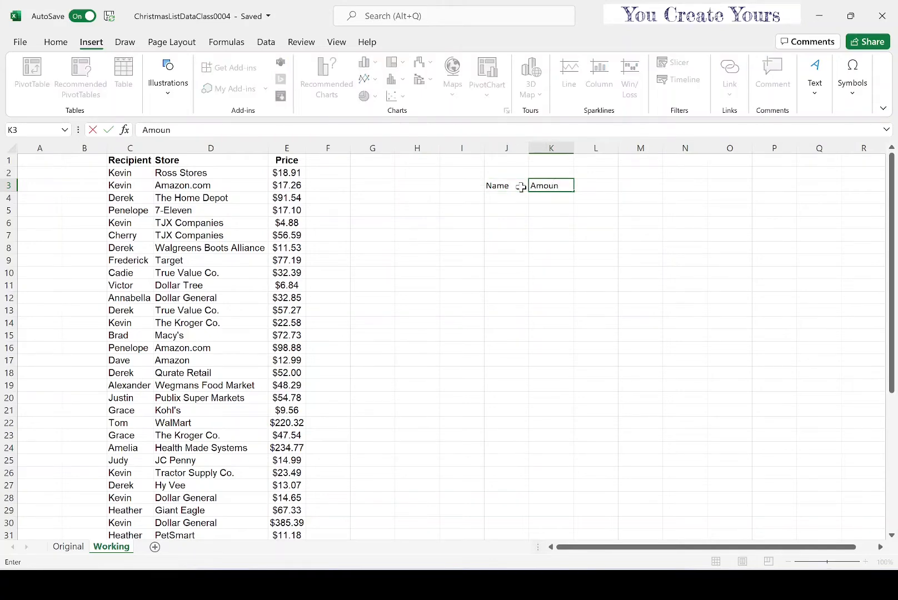
pyautogui.press('BackSpace')
pyautogui.press('BackSpace')
pyautogui.press('BackSpace')
pyautogui.press('BackSpace')
pyautogui.press('BackSpace')
pyautogui.press('BackSpace')
pyautogui.write('Total Se')
pyautogui.press('BackSpace')
pyautogui.write('pent')
pyautogui.press('Tab')
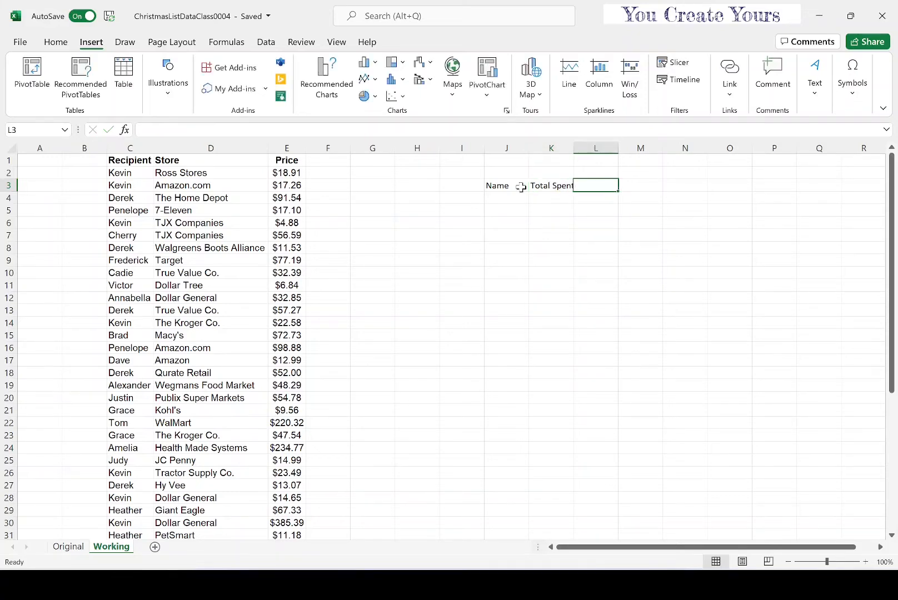
pyautogui.write('# of Gif')
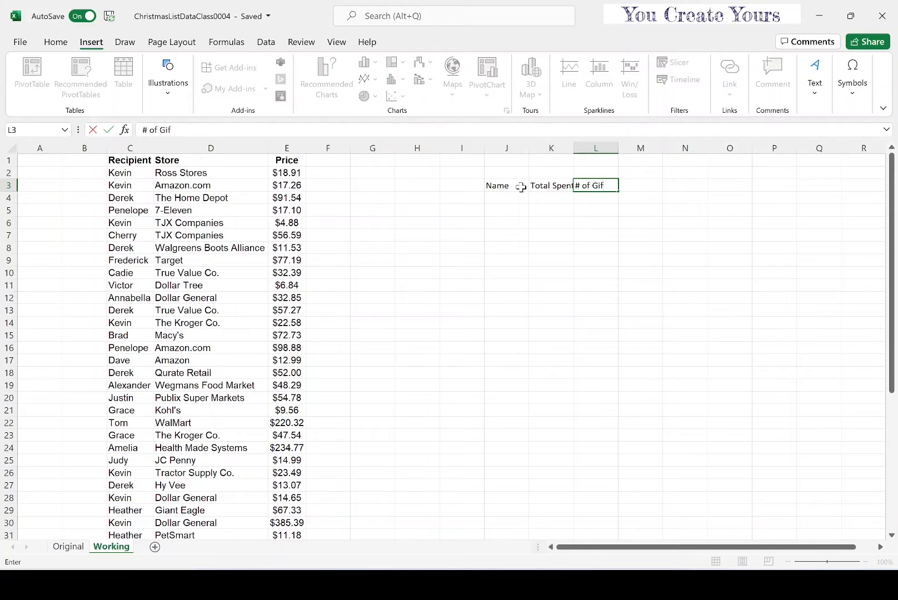
pyautogui.write('ts')
pyautogui.press('Return')
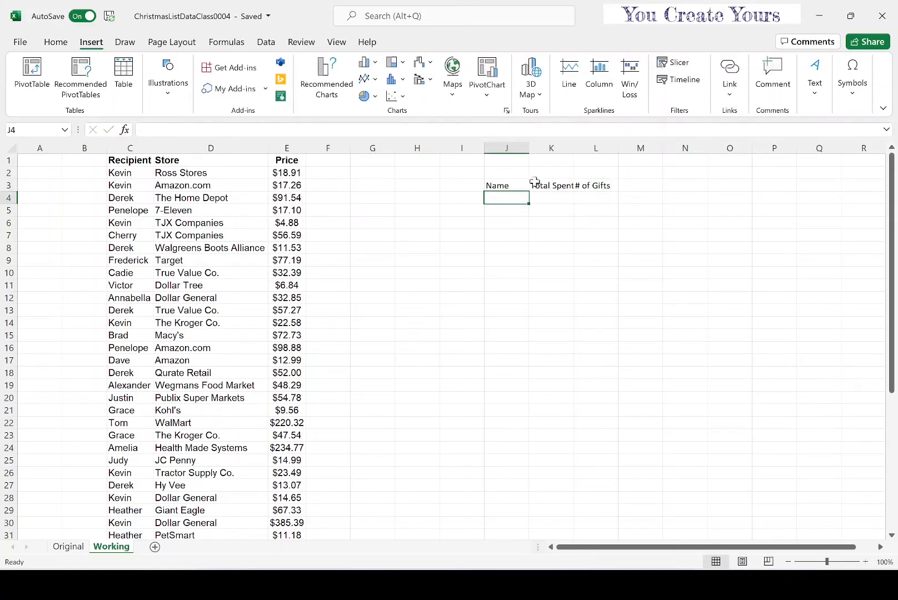
# Make the summary headers in J3:L3 bold.
pyautogui.moveTo(527, 185); pyautogui.dragTo(589, 185)
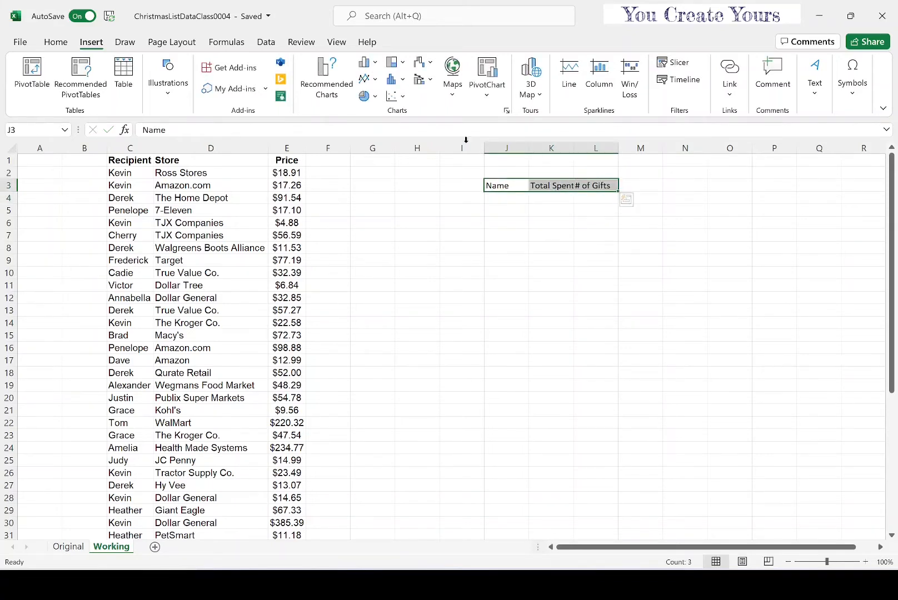
pyautogui.click(55, 42)
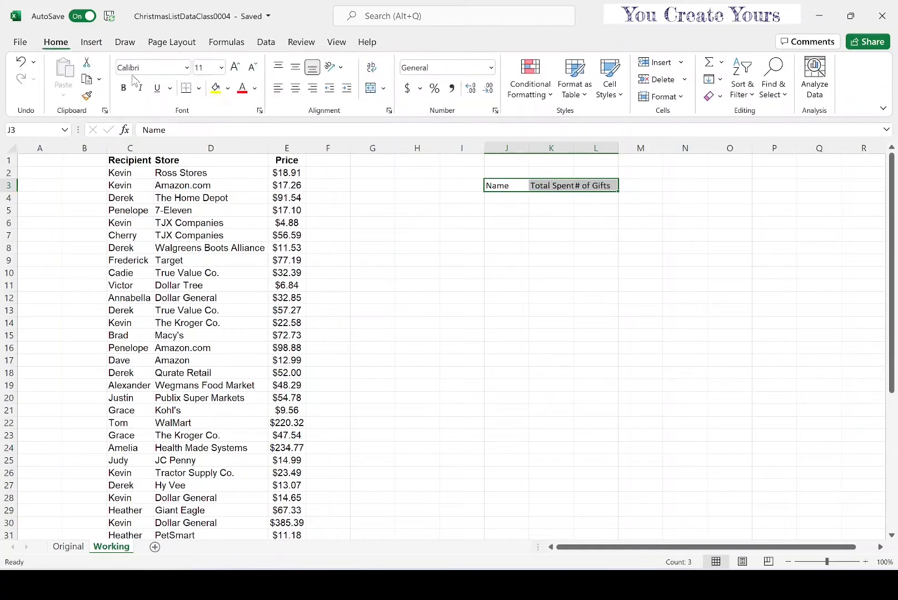
pyautogui.click(130, 88)
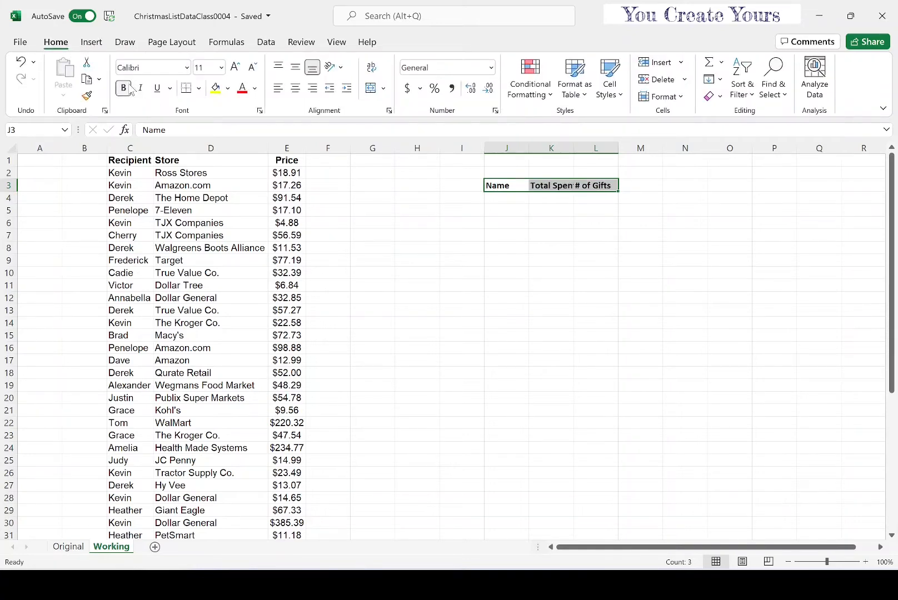
# AutoFit the widths of columns J to L to the summary headers.
pyautogui.doubleClick(531, 147)
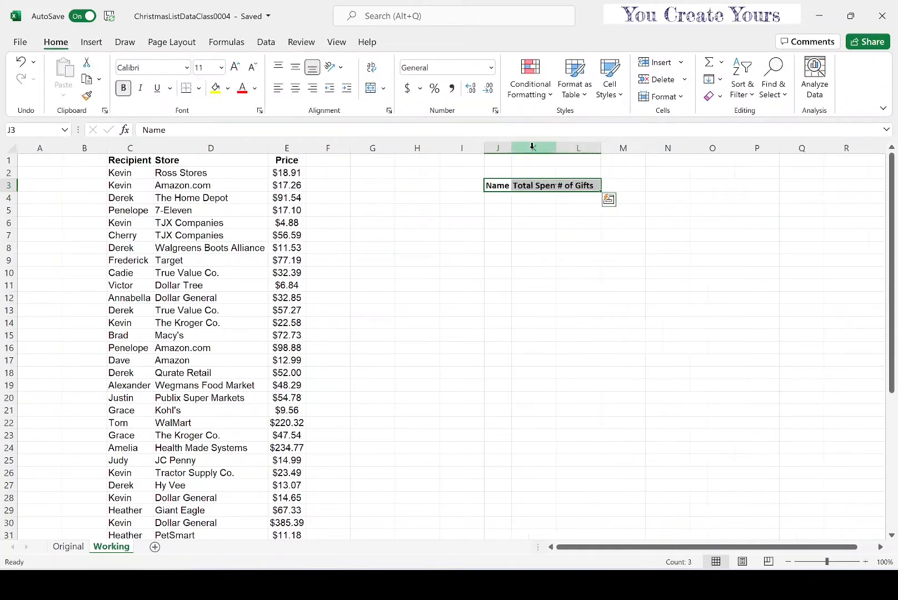
pyautogui.click(543, 232)
pyautogui.moveTo(508, 148); pyautogui.dragTo(567, 150)
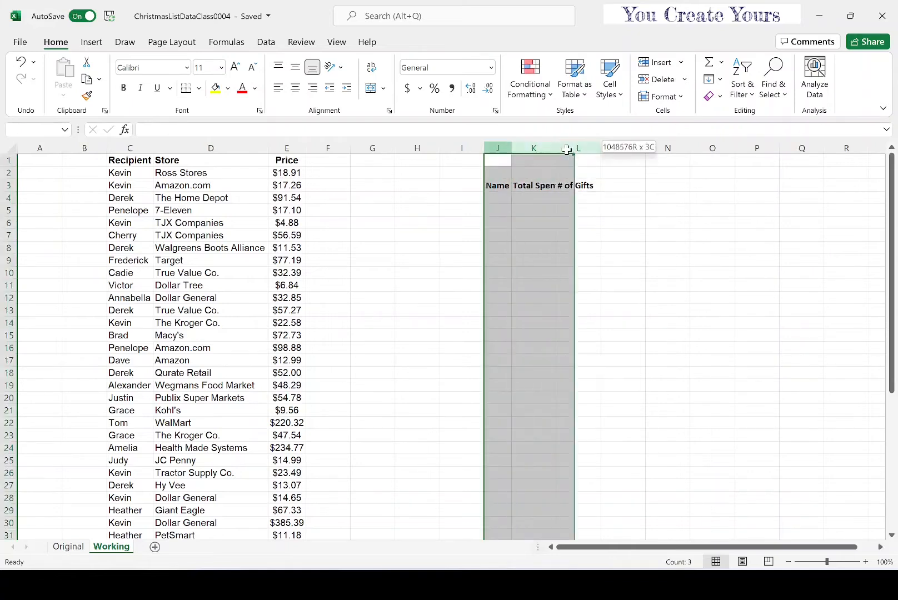
pyautogui.doubleClick(558, 148)
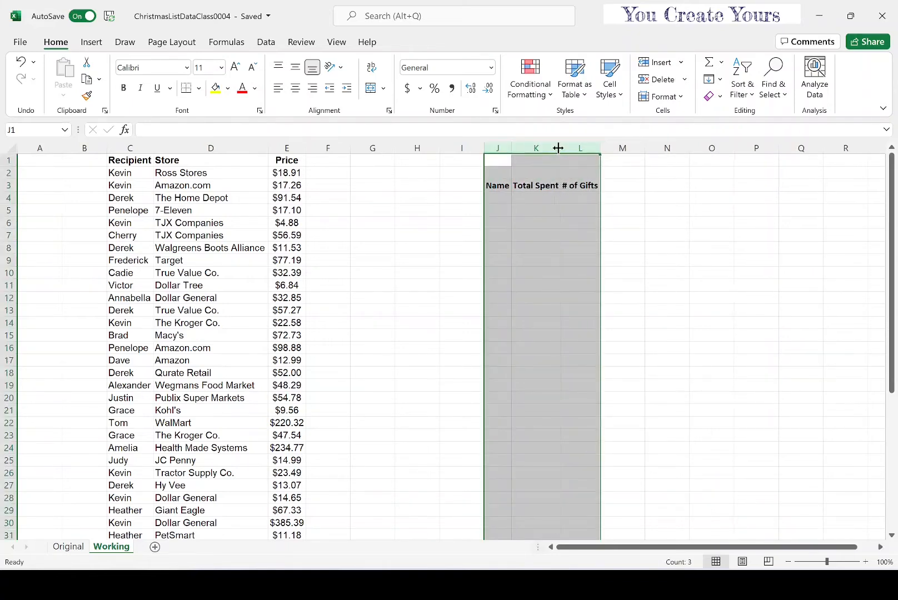
pyautogui.click(646, 223)
pyautogui.click(536, 198)
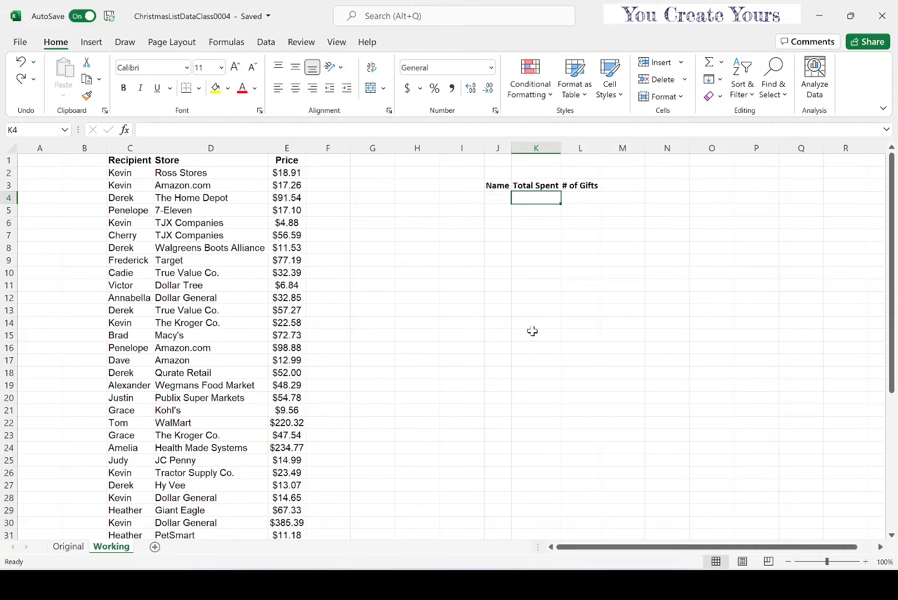
# Sort the gift list in C1:E47 by Recipient from A to Z, treating the first row as headers.
pyautogui.moveTo(117, 161); pyautogui.dragTo(280, 556)
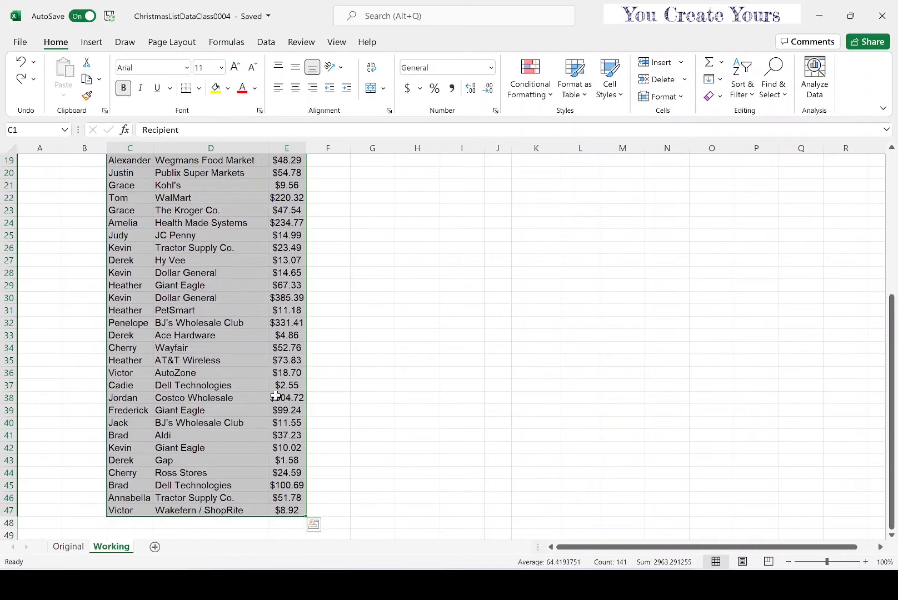
pyautogui.scroll(5, 276, 396)
pyautogui.scroll(1, 276, 396)
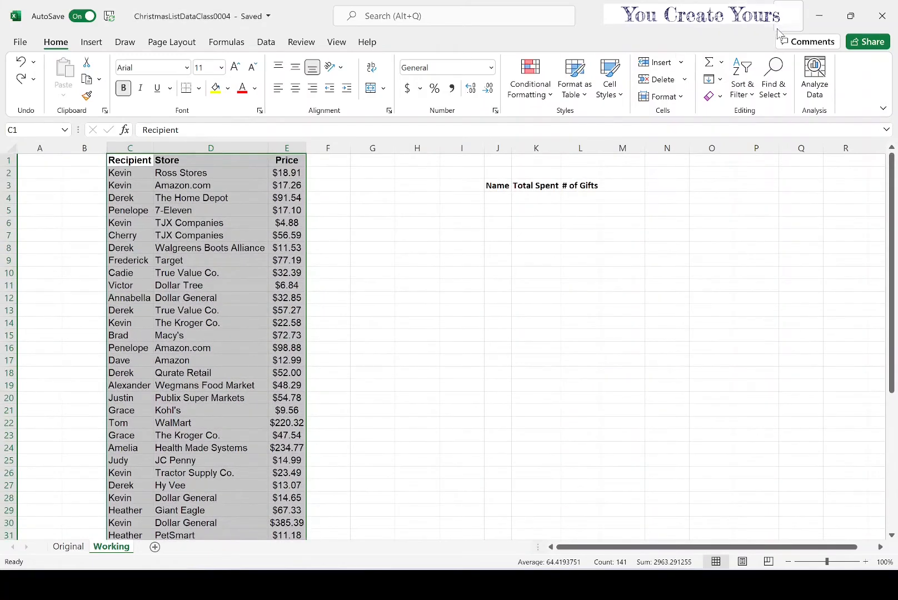
pyautogui.click(746, 88)
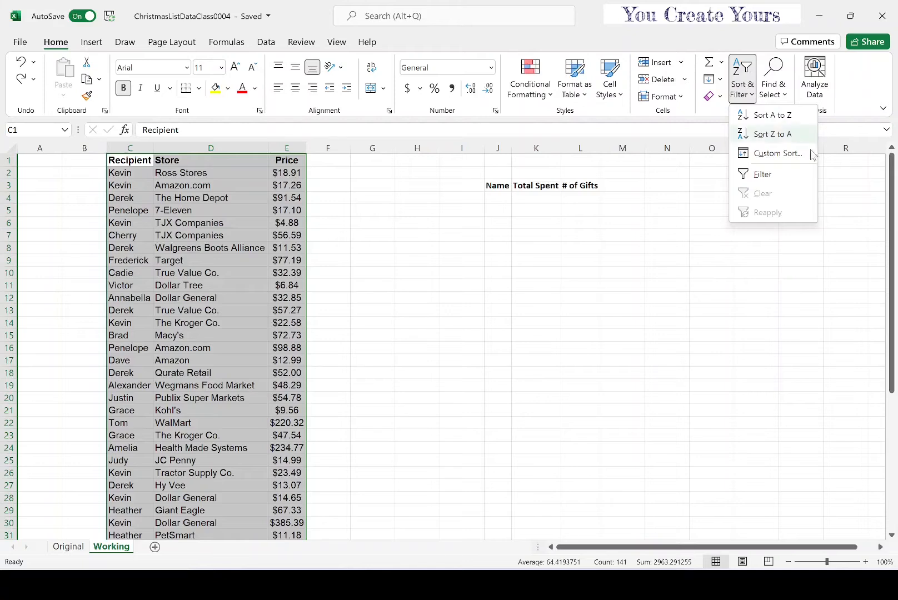
pyautogui.click(793, 160)
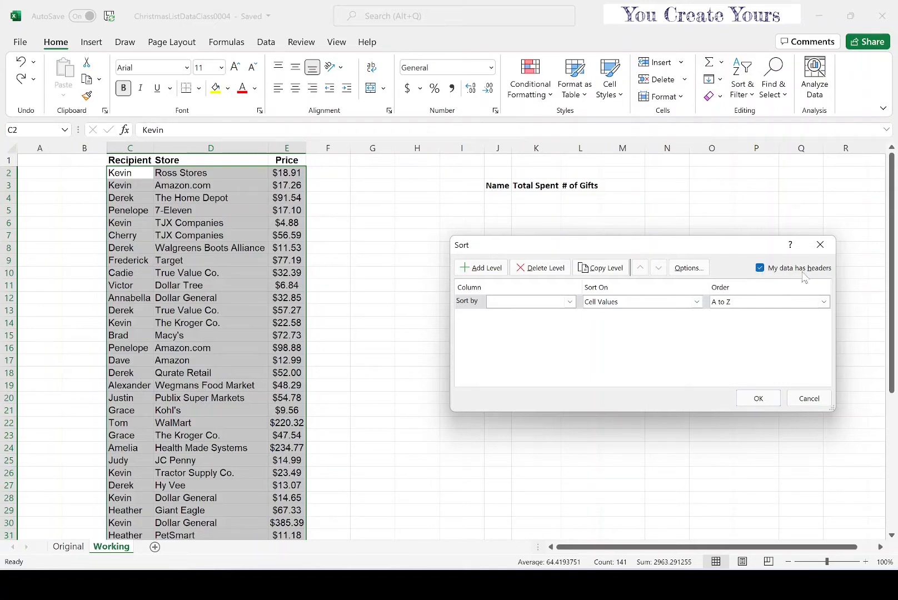
pyautogui.click(569, 302)
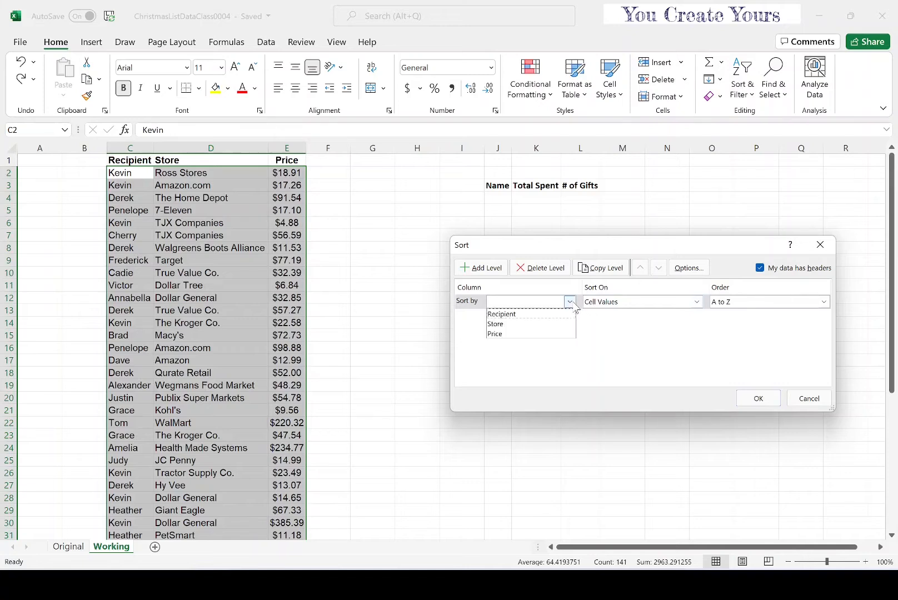
pyautogui.click(506, 314)
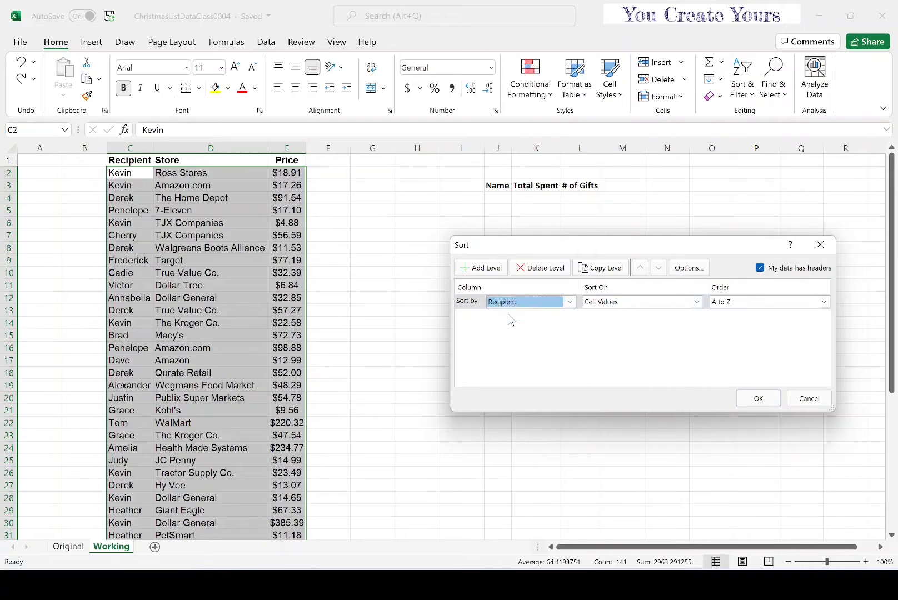
pyautogui.click(758, 398)
pyautogui.click(536, 318)
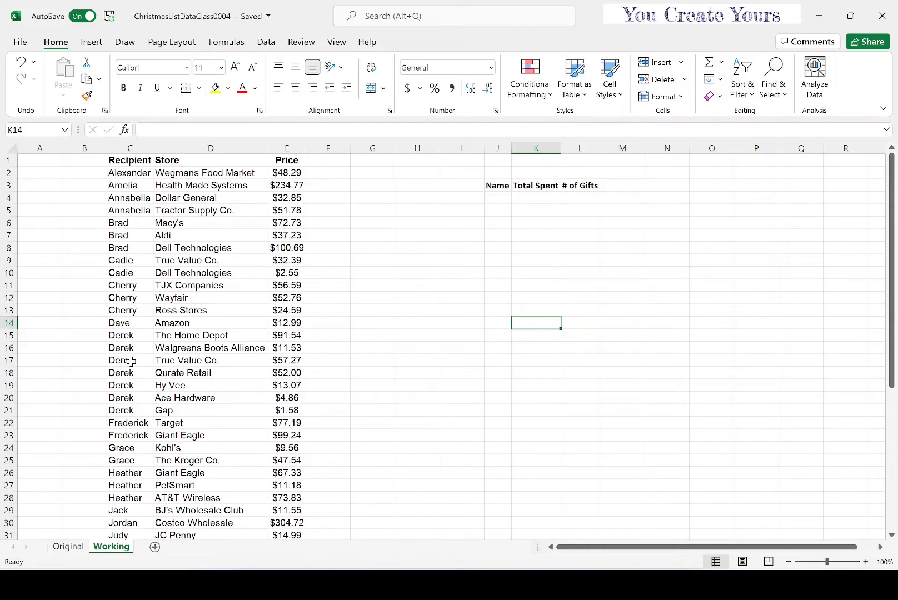
# Copy the last occurrence of each distinct recipient name in column C into the summary's Name column, starting at cell J4.
pyautogui.click(134, 173)
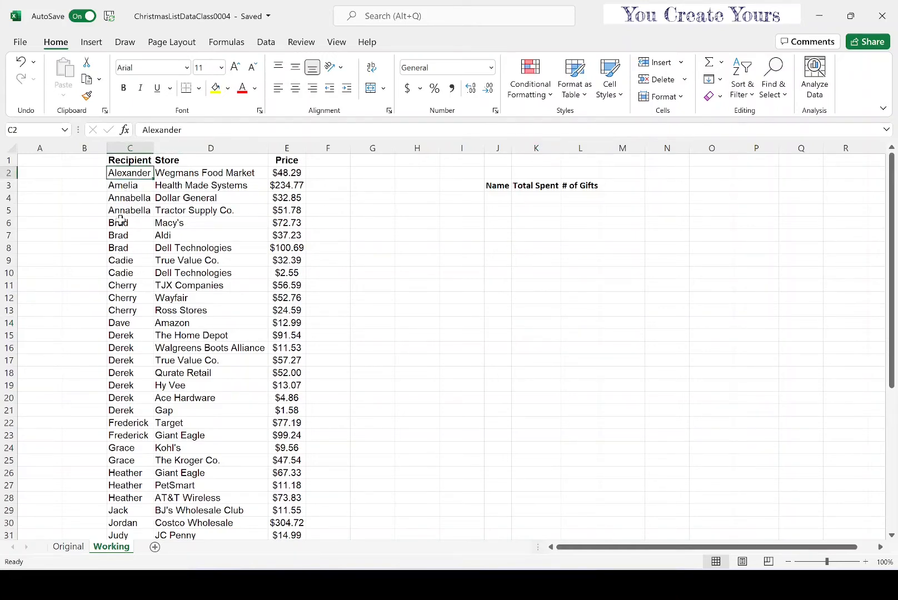
pyautogui.keyDown('ctrl'); pyautogui.click(127, 185); pyautogui.keyUp('ctrl')
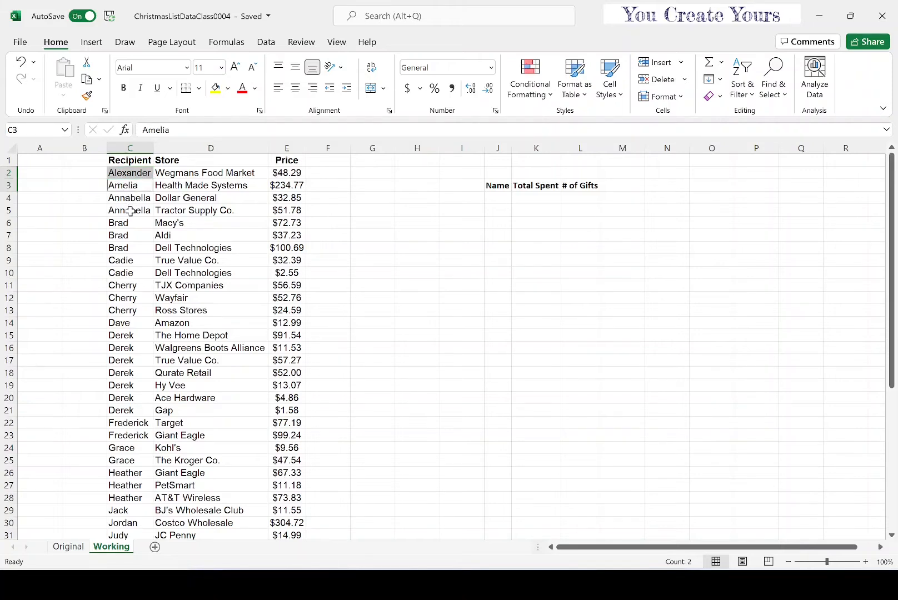
pyautogui.keyDown('ctrl'); pyautogui.click(129, 211); pyautogui.keyUp('ctrl')
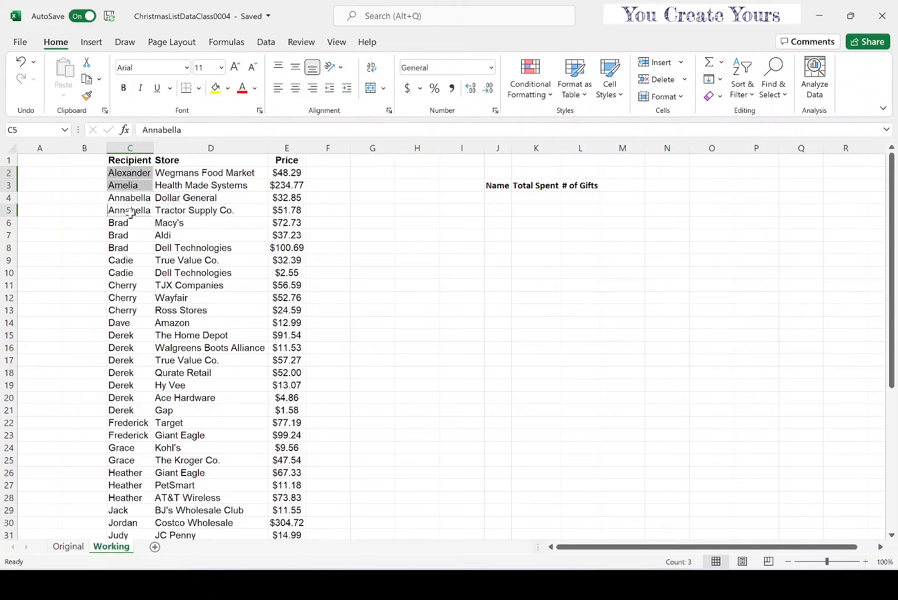
pyautogui.keyDown('ctrl'); pyautogui.click(123, 248); pyautogui.keyUp('ctrl')
pyautogui.keyDown('ctrl'); pyautogui.click(122, 274); pyautogui.keyUp('ctrl')
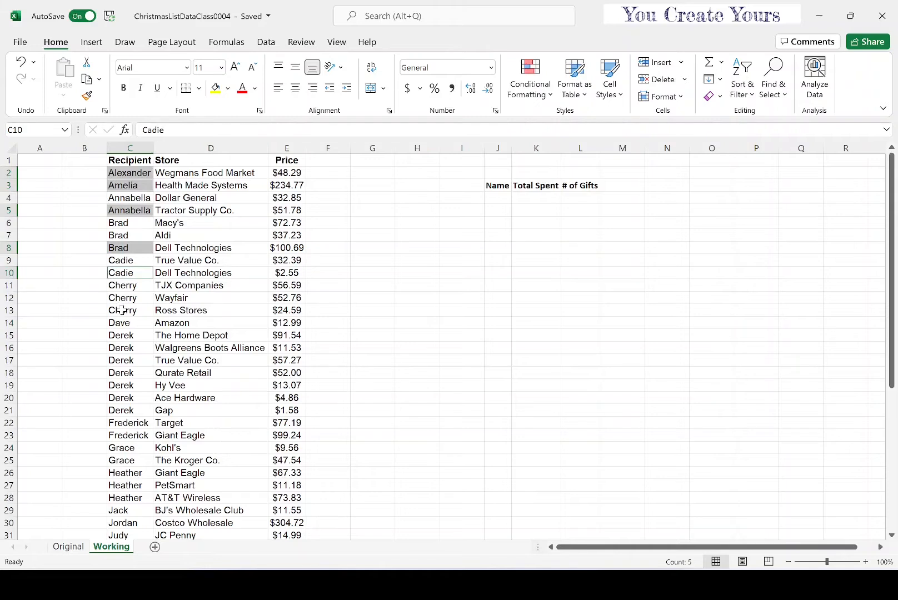
pyautogui.keyDown('ctrl'); pyautogui.click(122, 310); pyautogui.keyUp('ctrl')
pyautogui.keyDown('ctrl'); pyautogui.click(122, 324); pyautogui.keyUp('ctrl')
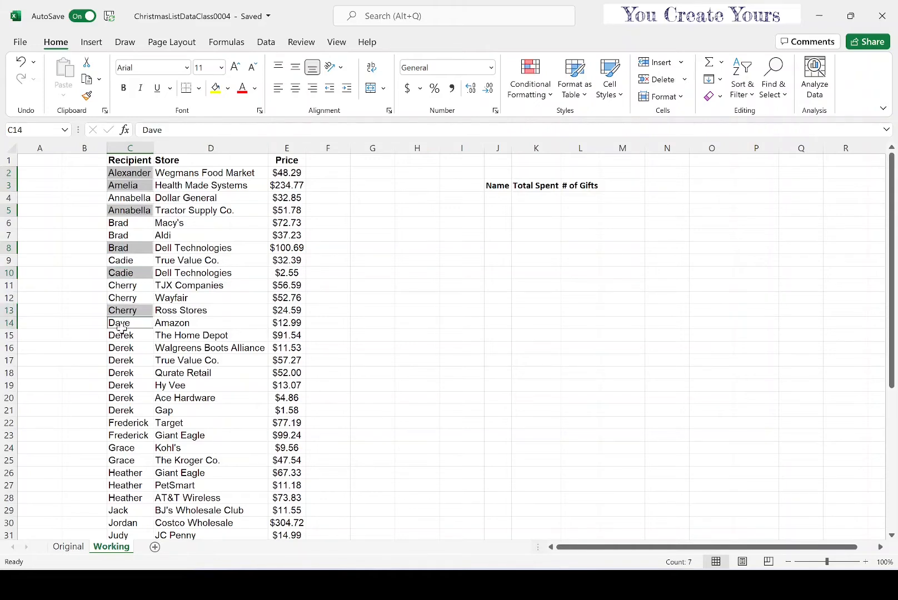
pyautogui.keyDown('ctrl'); pyautogui.click(120, 410); pyautogui.keyUp('ctrl')
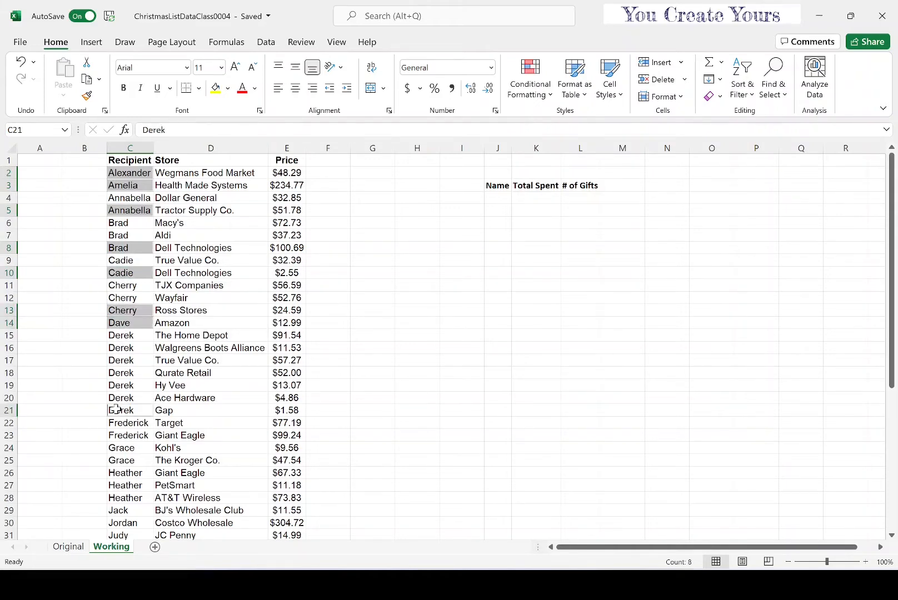
pyautogui.keyDown('ctrl'); pyautogui.click(120, 435); pyautogui.keyUp('ctrl')
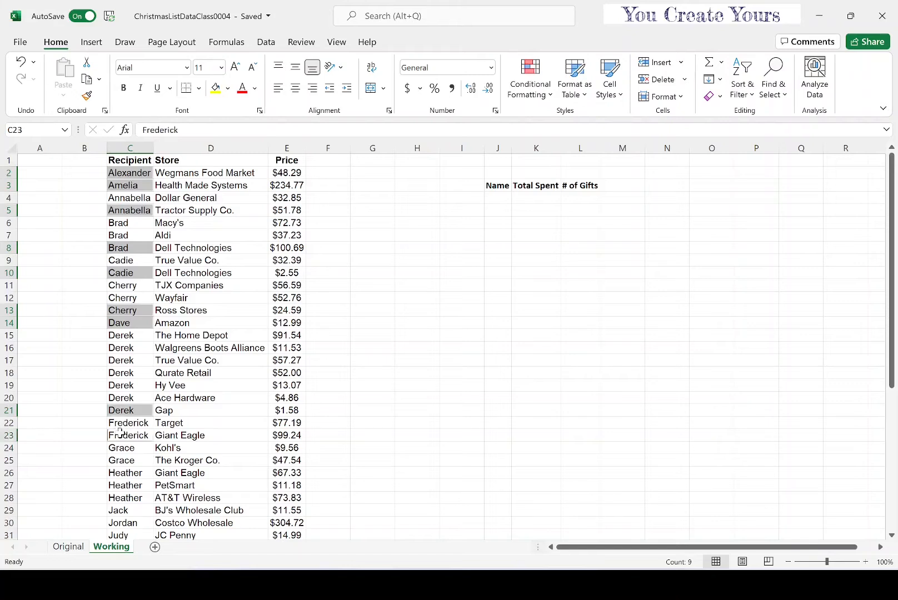
pyautogui.keyDown('ctrl'); pyautogui.click(121, 461); pyautogui.keyUp('ctrl')
pyautogui.keyDown('ctrl'); pyautogui.click(124, 498); pyautogui.keyUp('ctrl')
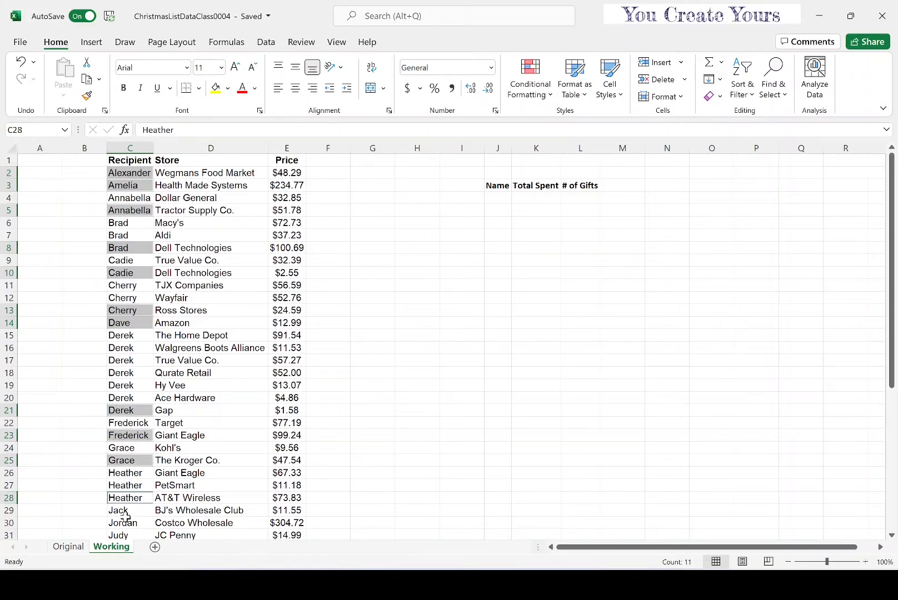
pyautogui.keyDown('ctrl'); pyautogui.click(125, 511); pyautogui.keyUp('ctrl')
pyautogui.keyDown('ctrl'); pyautogui.click(122, 523); pyautogui.keyUp('ctrl')
pyautogui.keyDown('ctrl'); pyautogui.click(120, 535); pyautogui.keyUp('ctrl')
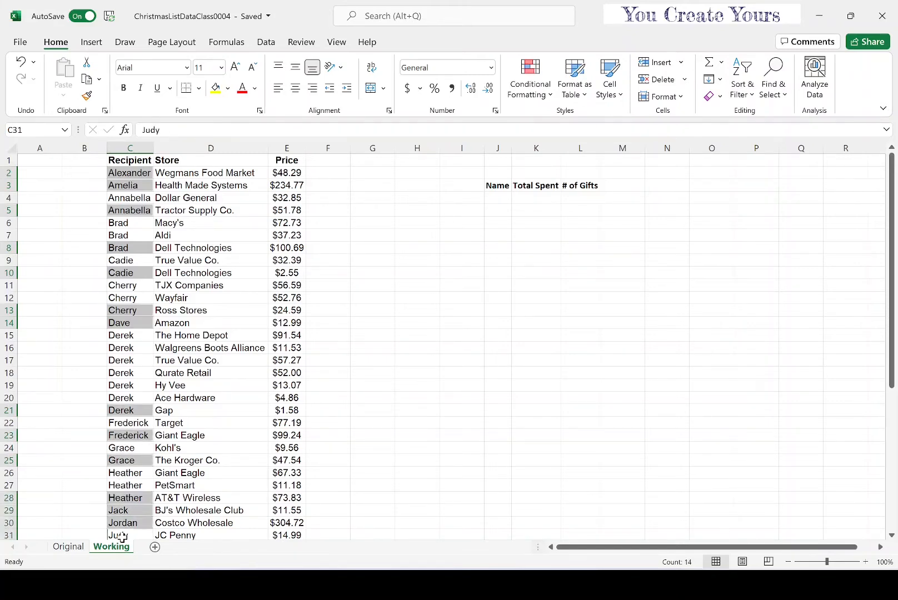
pyautogui.scroll(-4, 140, 473)
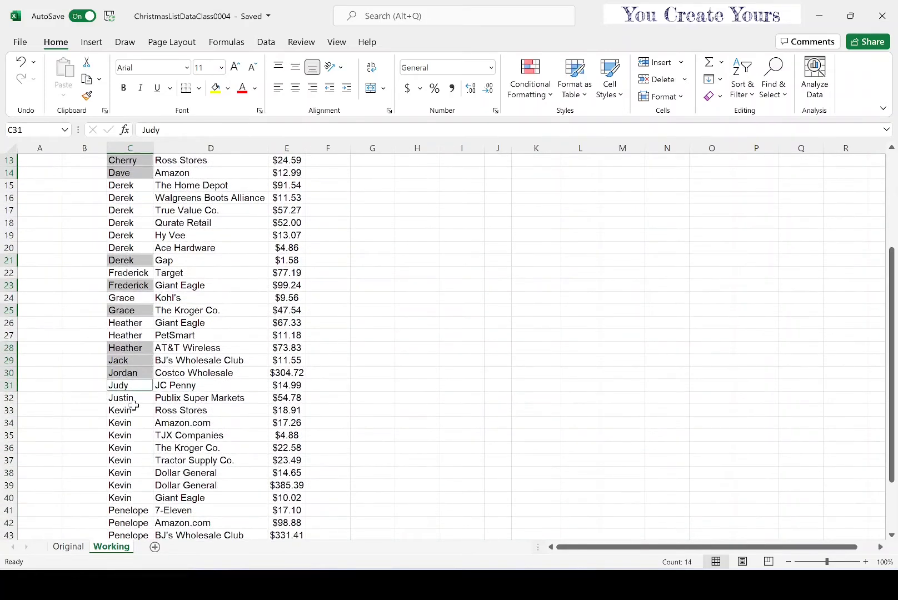
pyautogui.keyDown('ctrl'); pyautogui.click(120, 398); pyautogui.keyUp('ctrl')
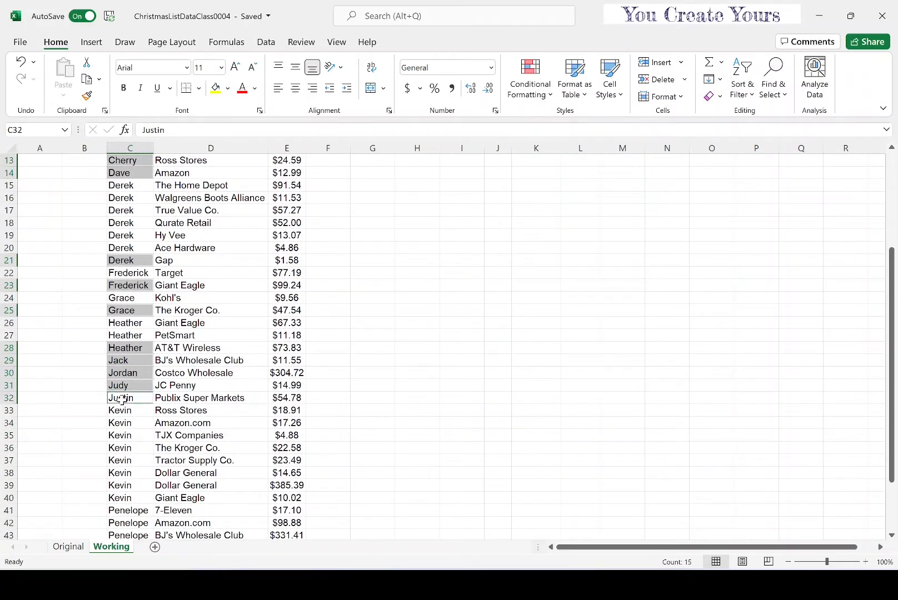
pyautogui.keyDown('ctrl'); pyautogui.click(126, 497); pyautogui.keyUp('ctrl')
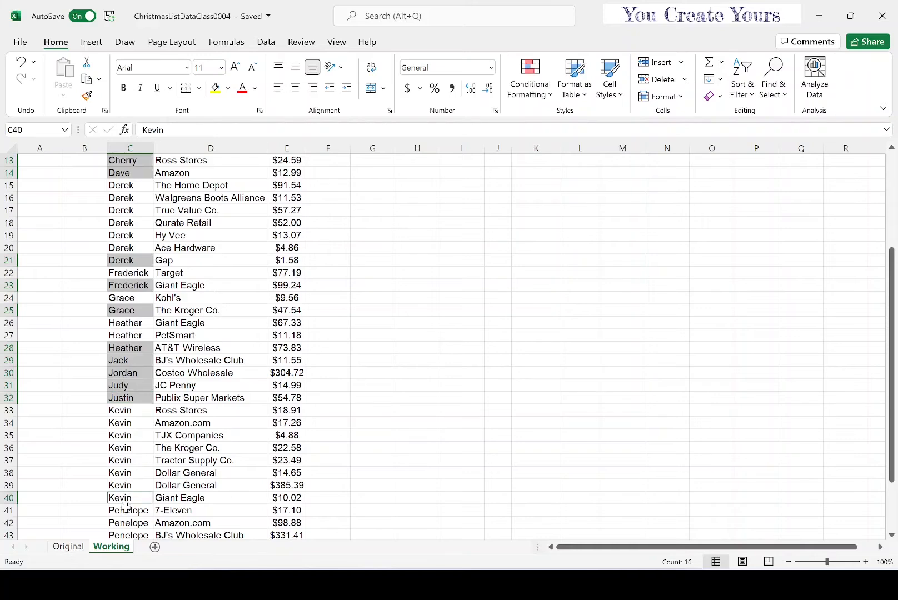
pyautogui.scroll(-4, 140, 450)
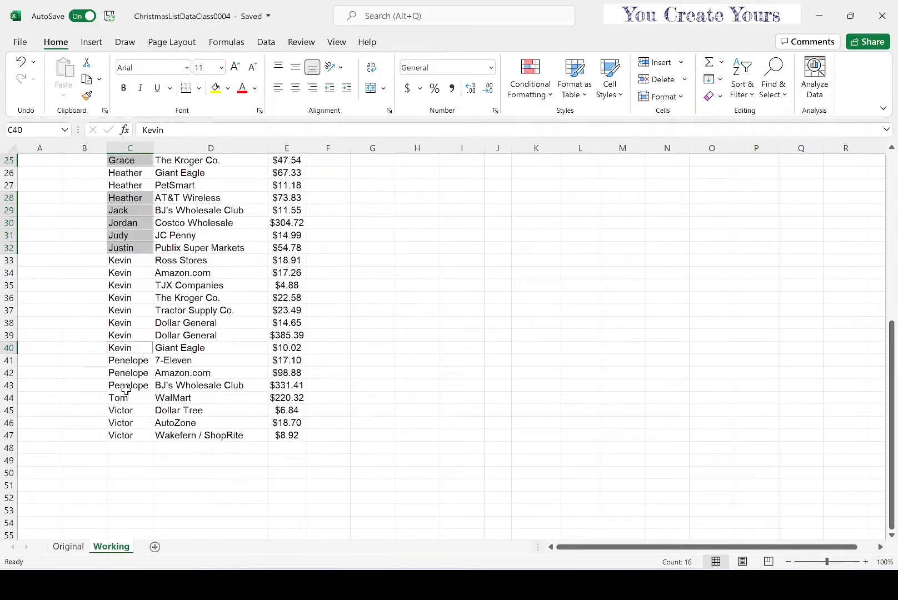
pyautogui.keyDown('ctrl'); pyautogui.click(126, 387); pyautogui.keyUp('ctrl')
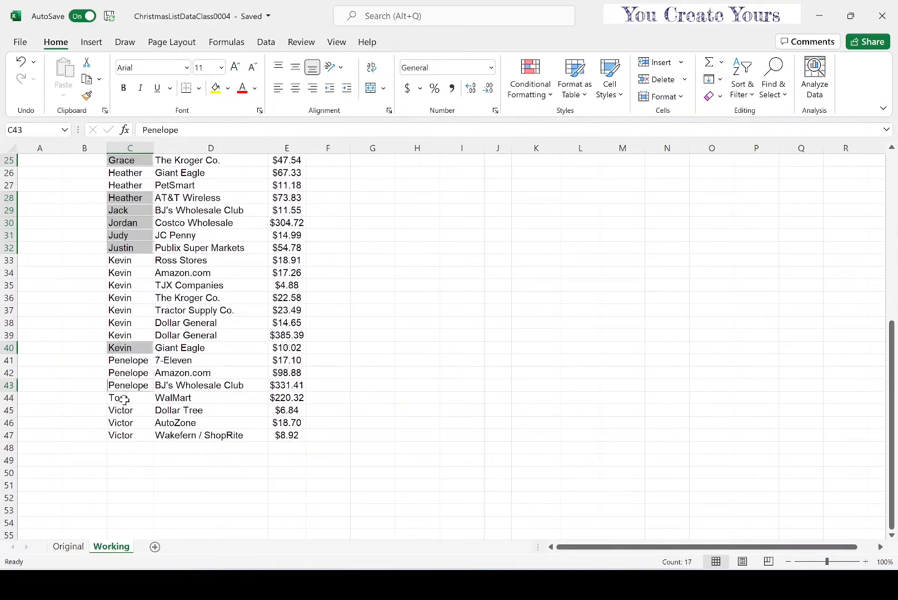
pyautogui.keyDown('ctrl'); pyautogui.click(123, 400); pyautogui.keyUp('ctrl')
pyautogui.keyDown('ctrl'); pyautogui.click(125, 437); pyautogui.keyUp('ctrl')
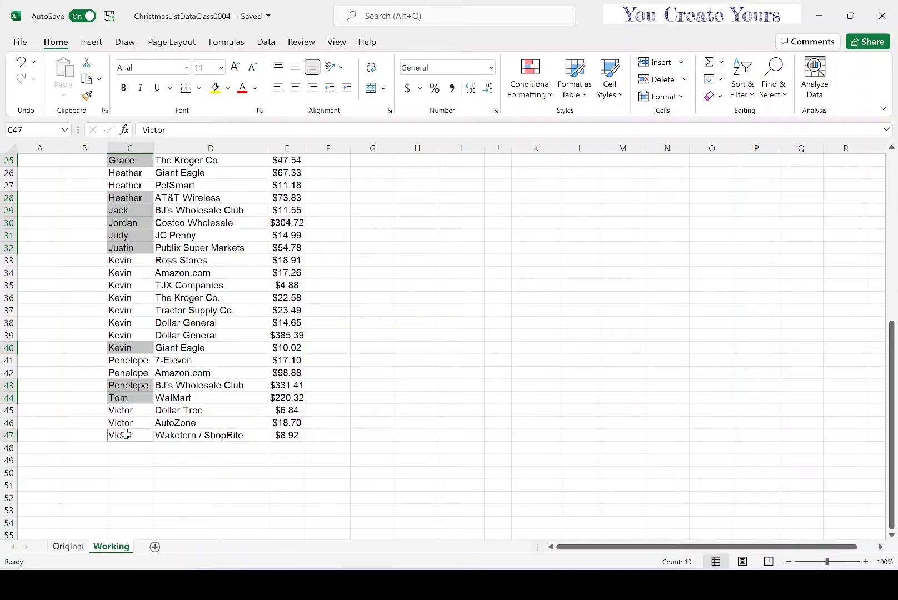
pyautogui.scroll(8, 121, 433)
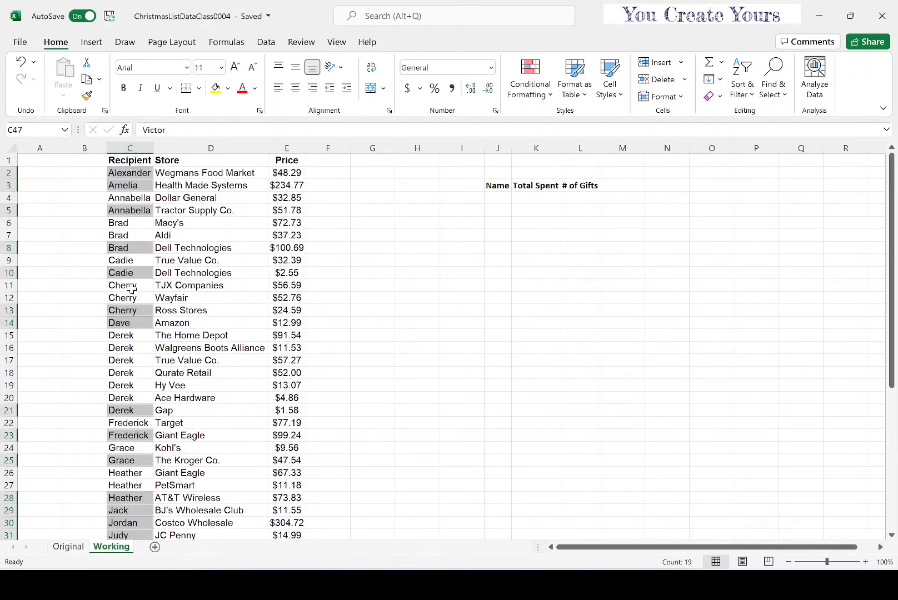
pyautogui.scroll(-6, 131, 289)
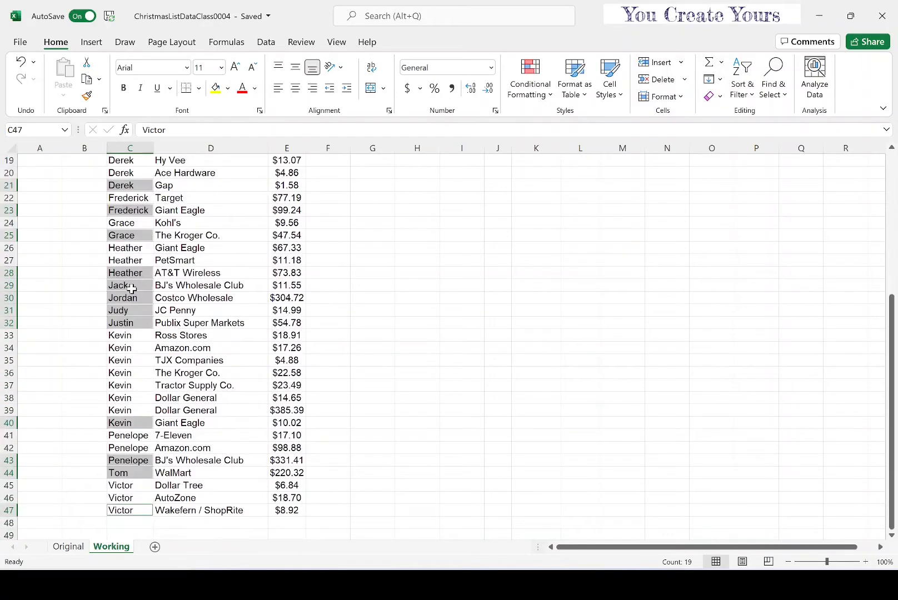
pyautogui.scroll(6, 132, 289)
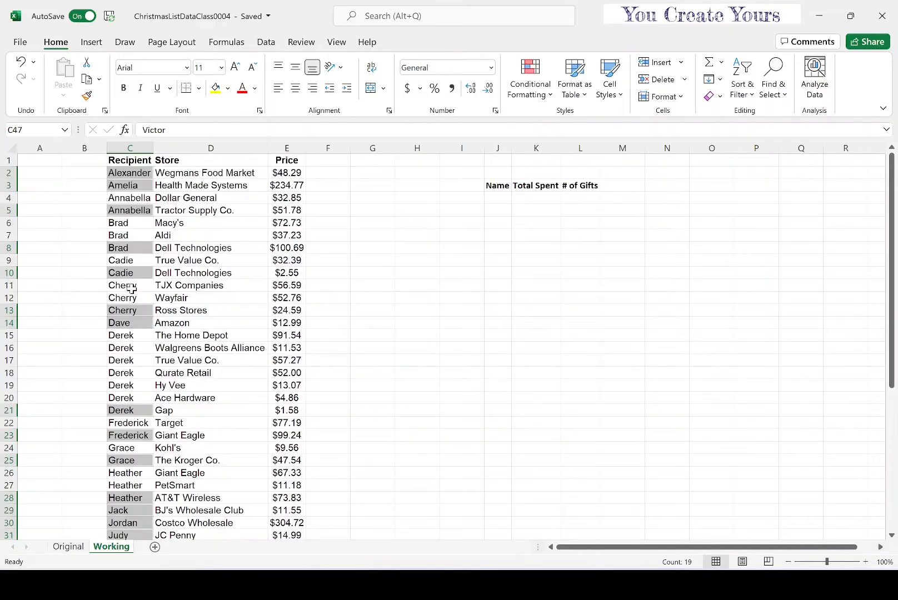
pyautogui.hotkey('ctrl', 'c')
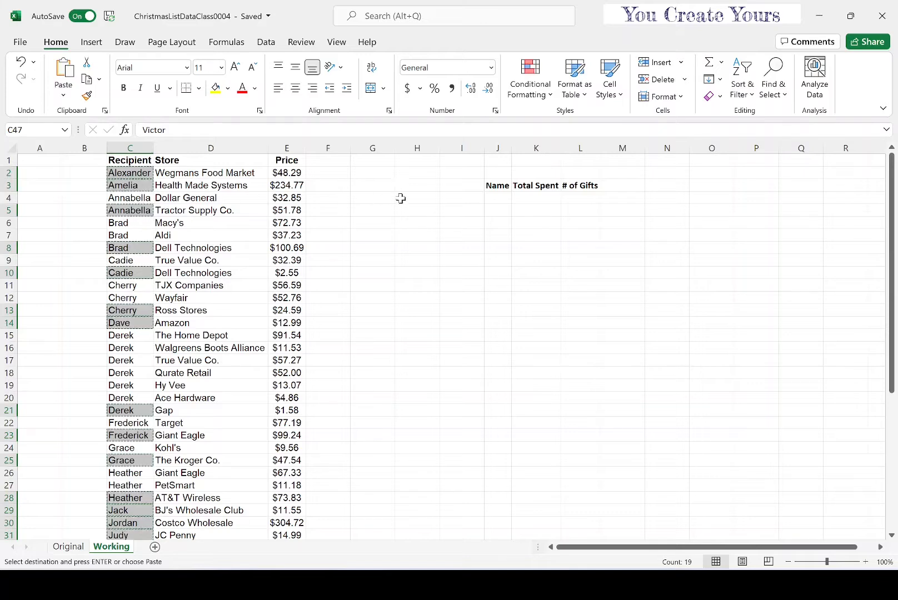
pyautogui.click(498, 199)
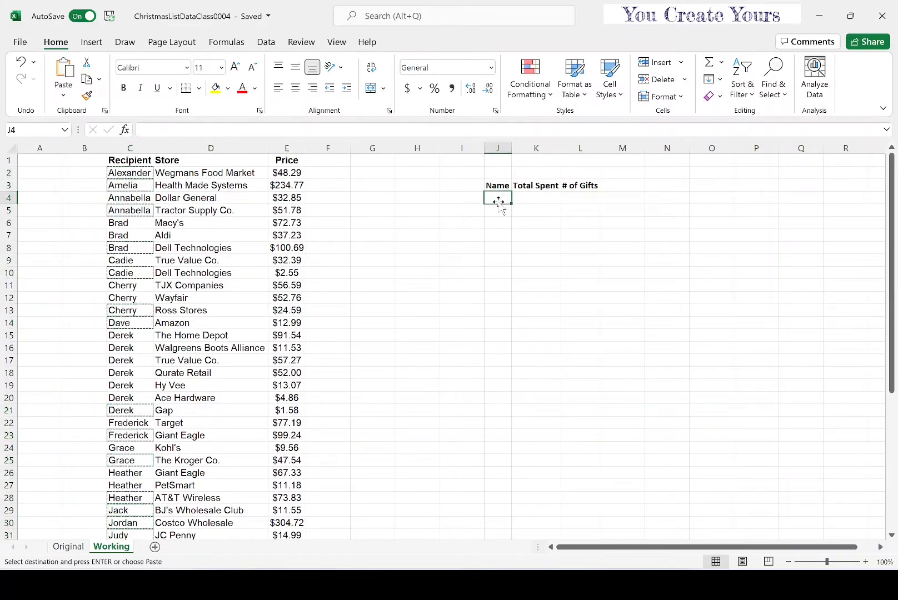
pyautogui.hotkey('ctrl', 'v')
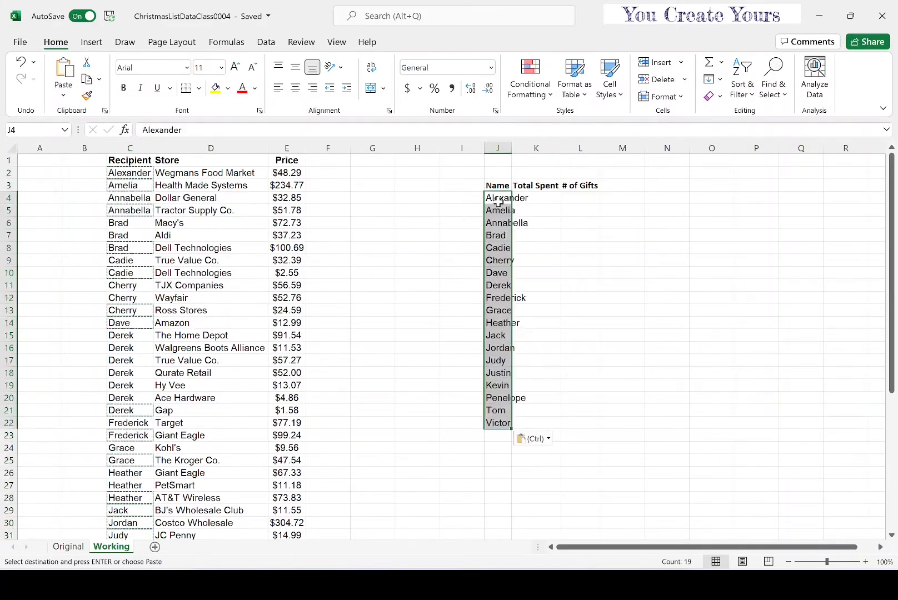
# AutoFit the width of column J to the pasted recipient names and clear the copy selection.
pyautogui.click(552, 201)
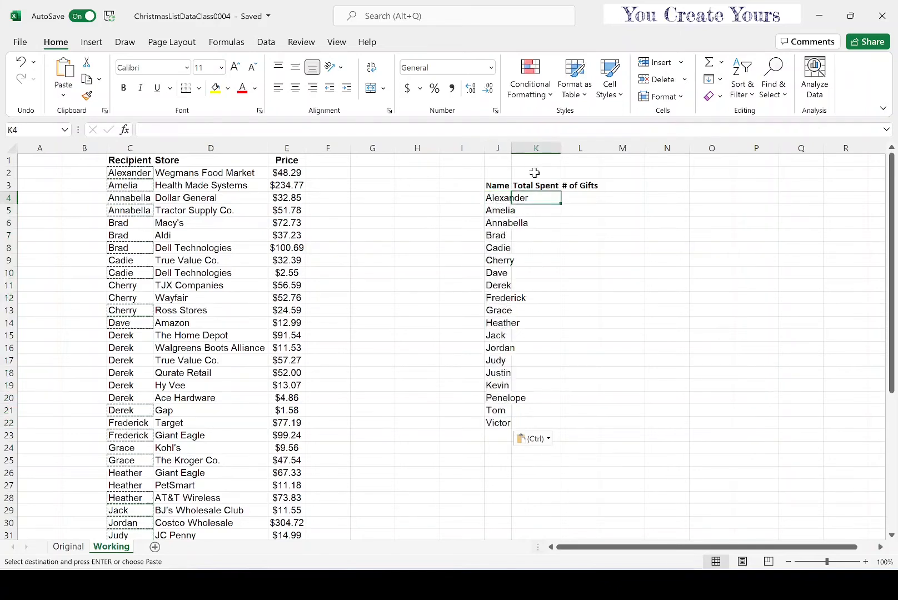
pyautogui.doubleClick(511, 148)
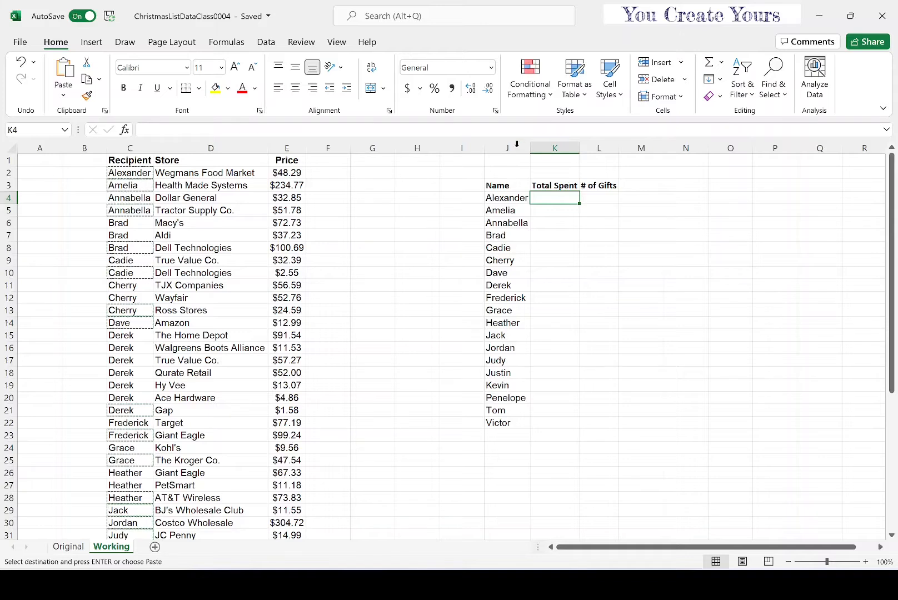
pyautogui.press('Escape')
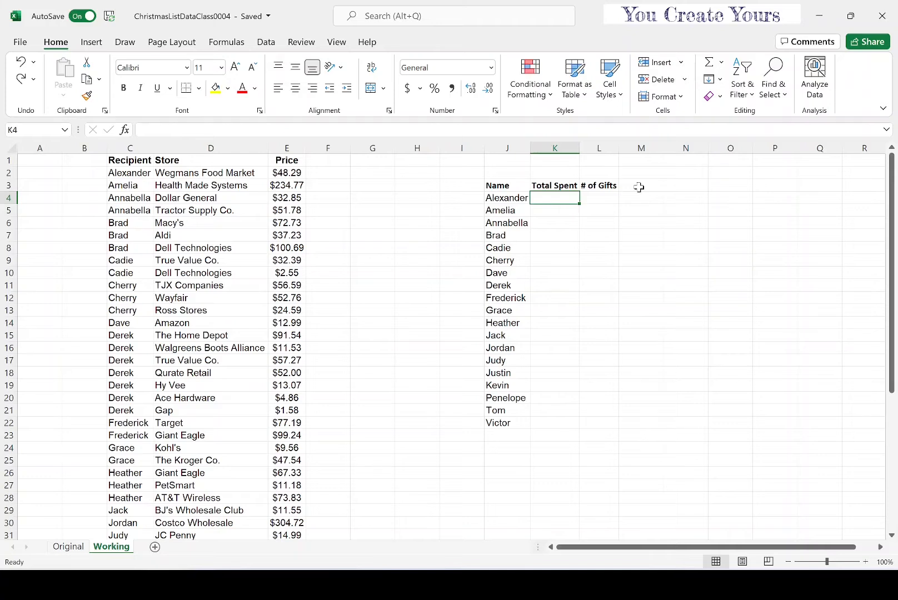
# Enter the header Sum in cell F1, beside the Price header, and make it bold.
pyautogui.click(334, 162)
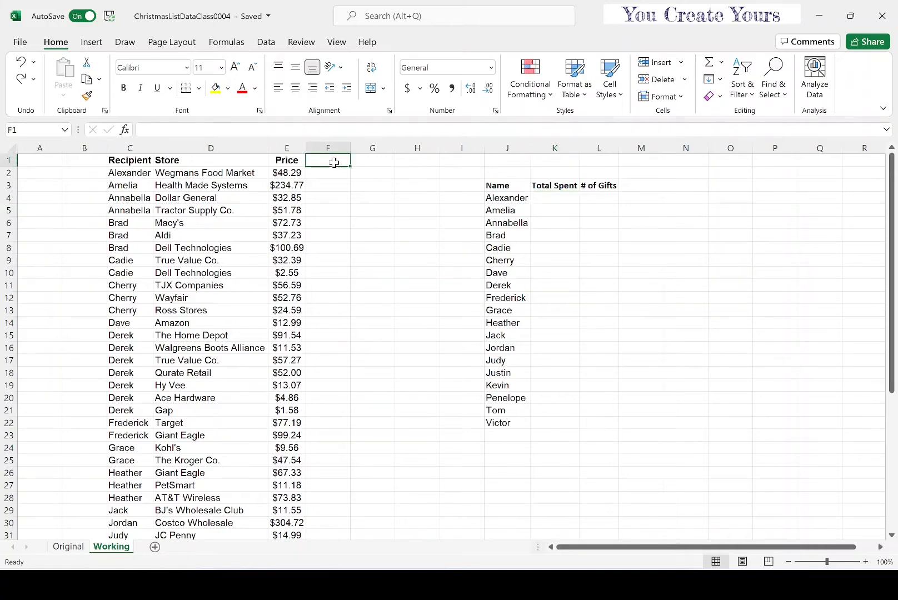
pyautogui.write('Sum')
pyautogui.press('Return')
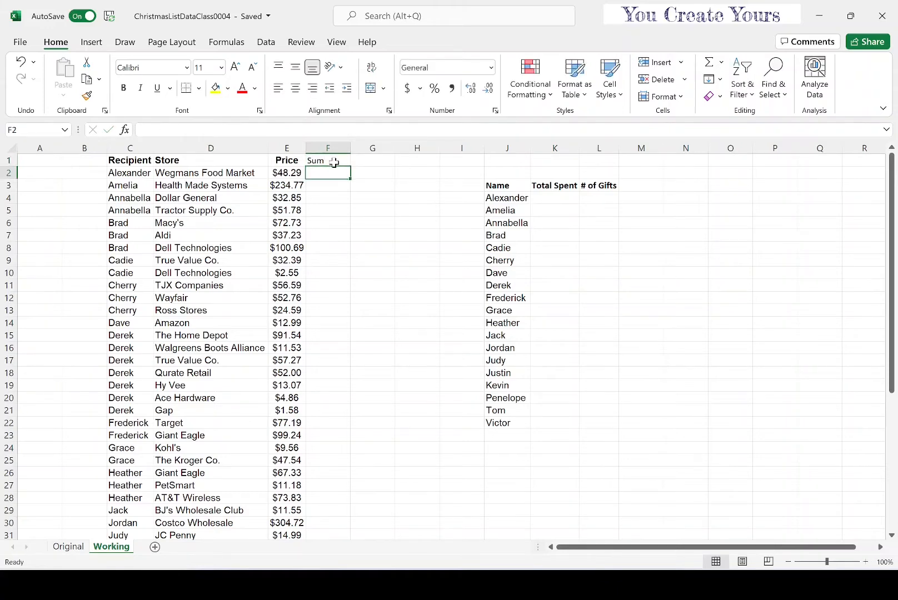
pyautogui.click(334, 162)
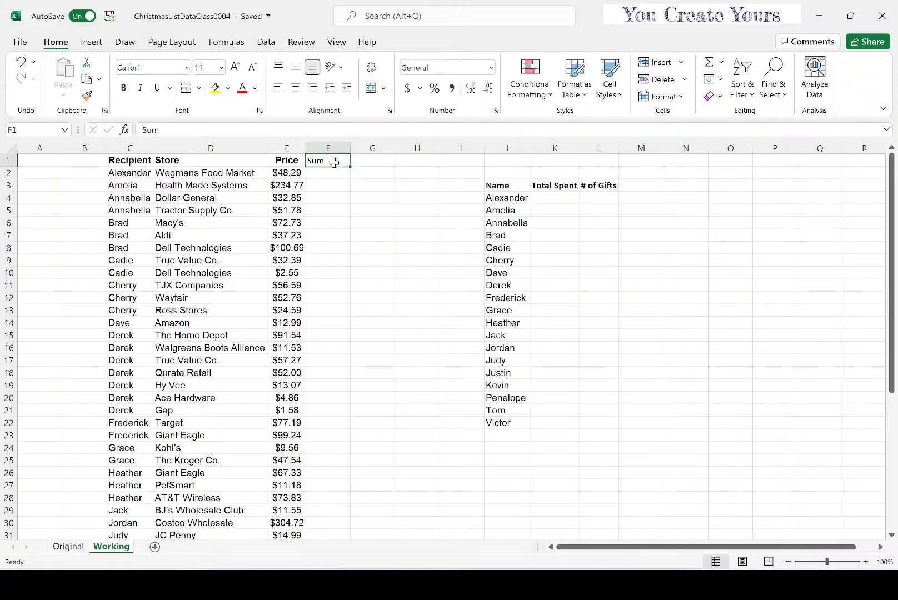
pyautogui.click(125, 88)
pyautogui.click(285, 160)
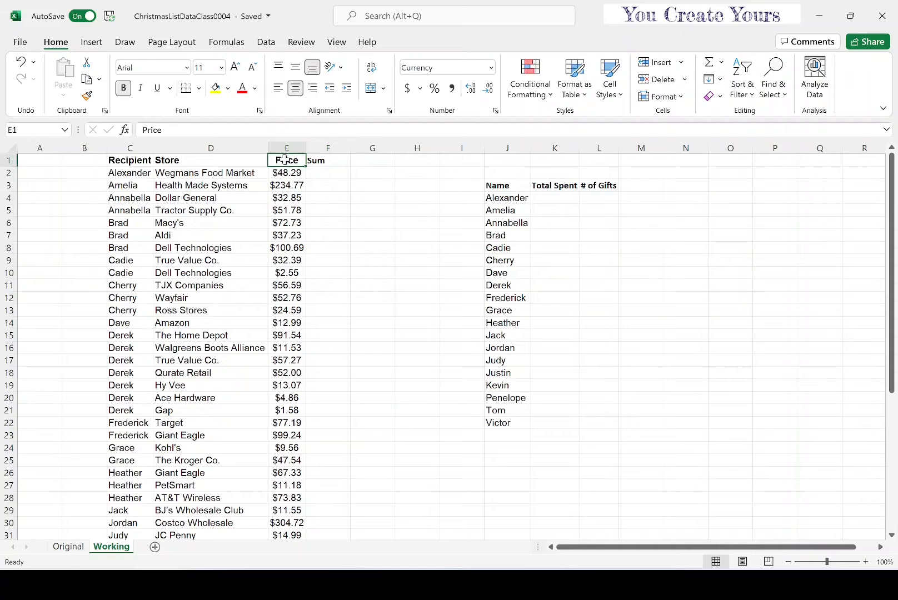
# Sum the single gift prices of the first two recipients, entering =SUM(E2) in F2 and =SUM(E3) in F3.
pyautogui.click(332, 159)
pyautogui.click(353, 233)
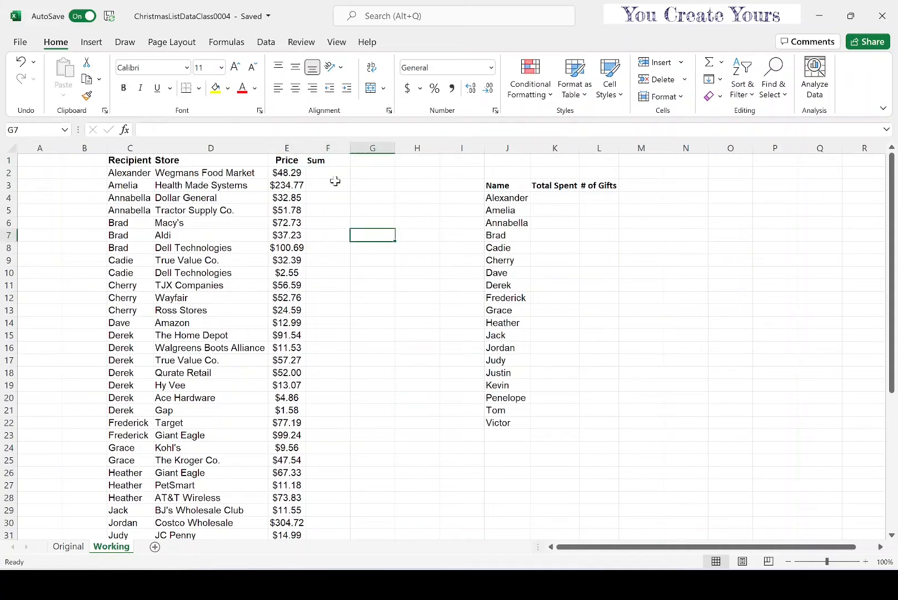
pyautogui.click(335, 174)
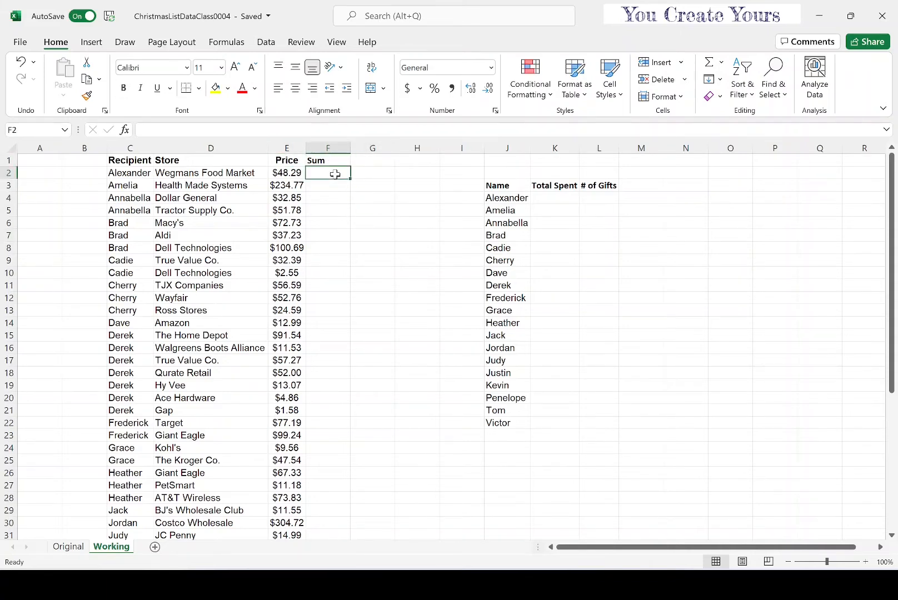
pyautogui.click(714, 68)
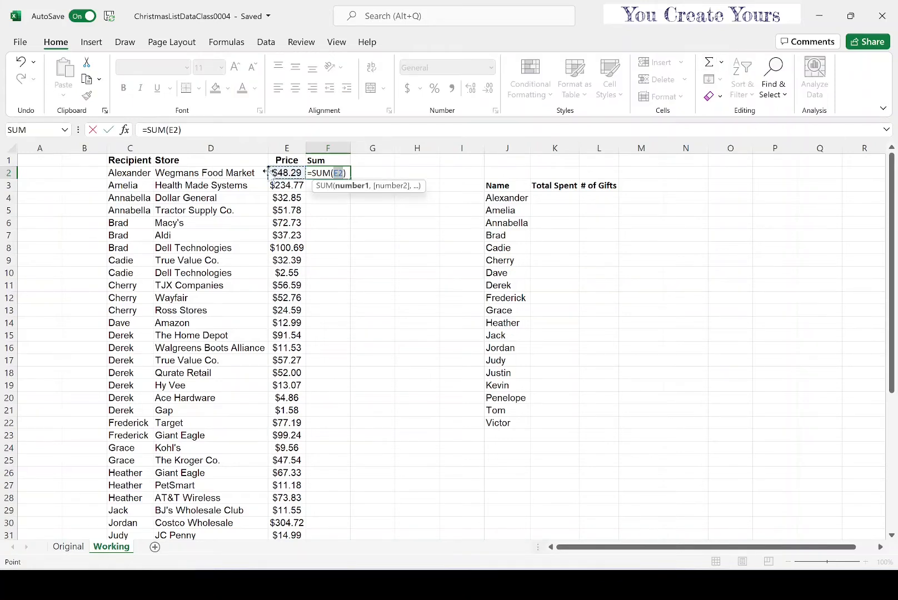
pyautogui.click(109, 129)
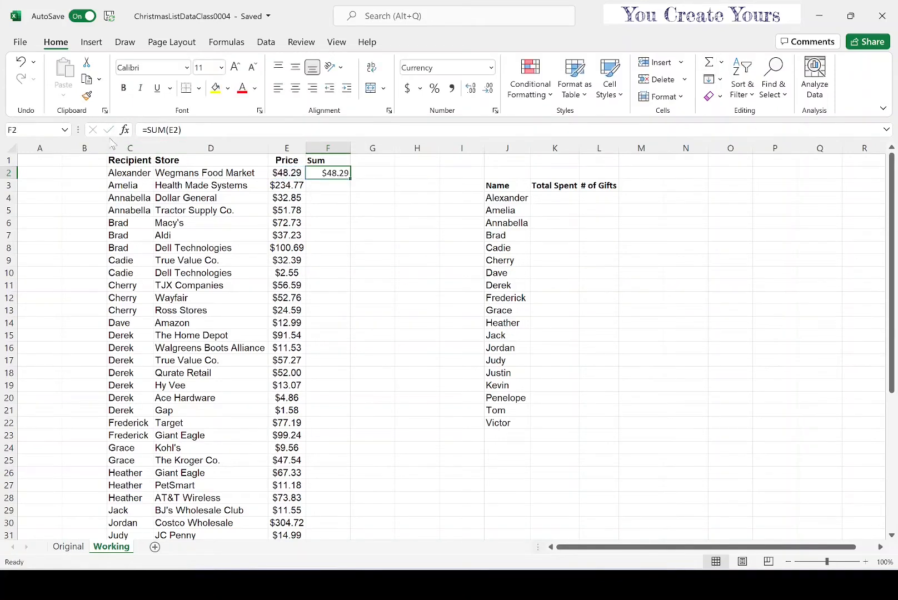
pyautogui.click(325, 186)
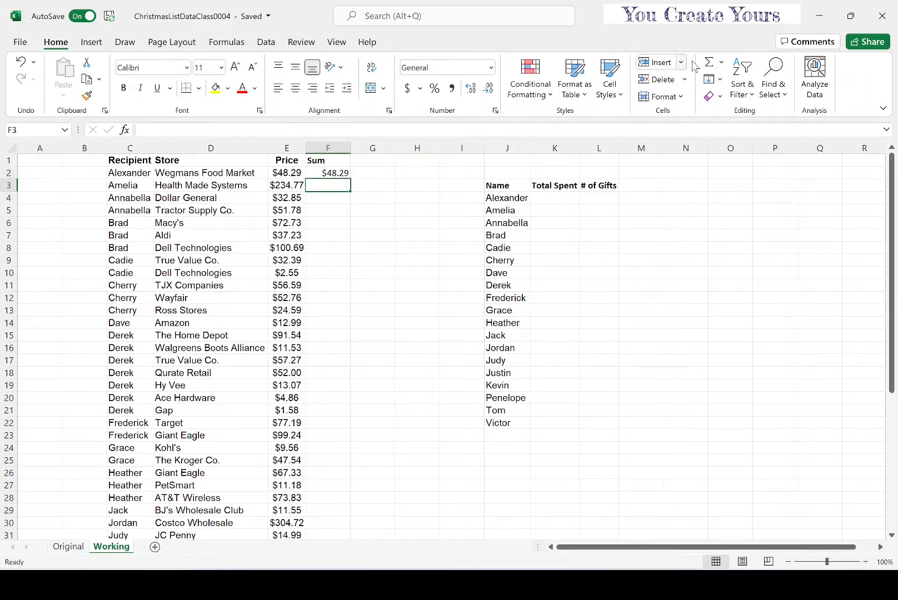
pyautogui.click(711, 62)
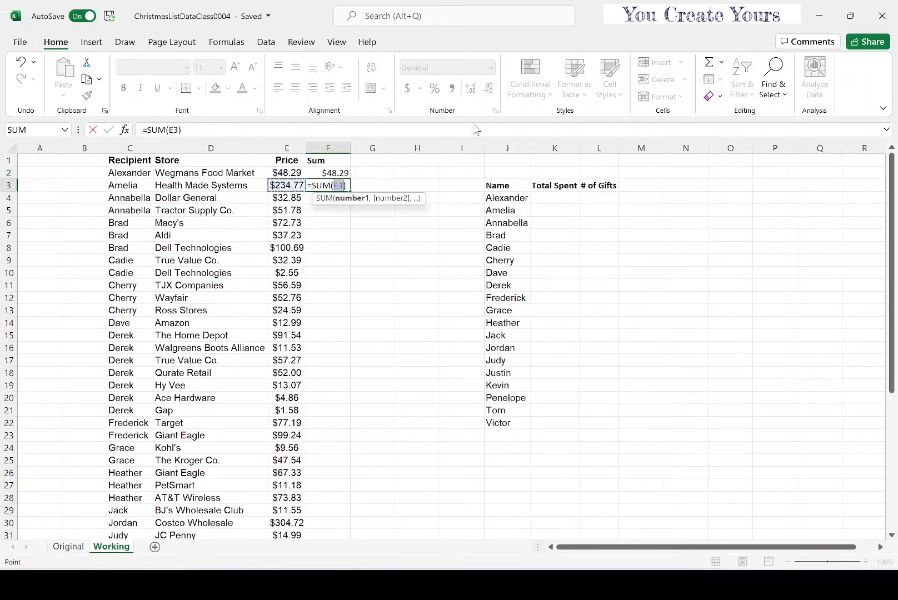
pyautogui.click(108, 129)
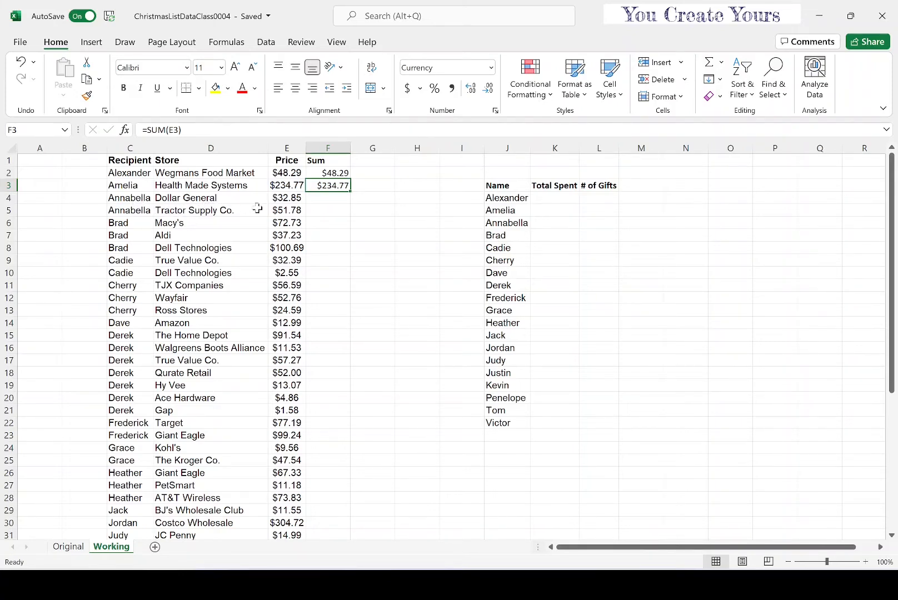
# Sum the next two recipients' prices beside their last rows, with =SUM(E4:E5) in F5 and =SUM(E6:E8) in F8.
pyautogui.click(330, 210)
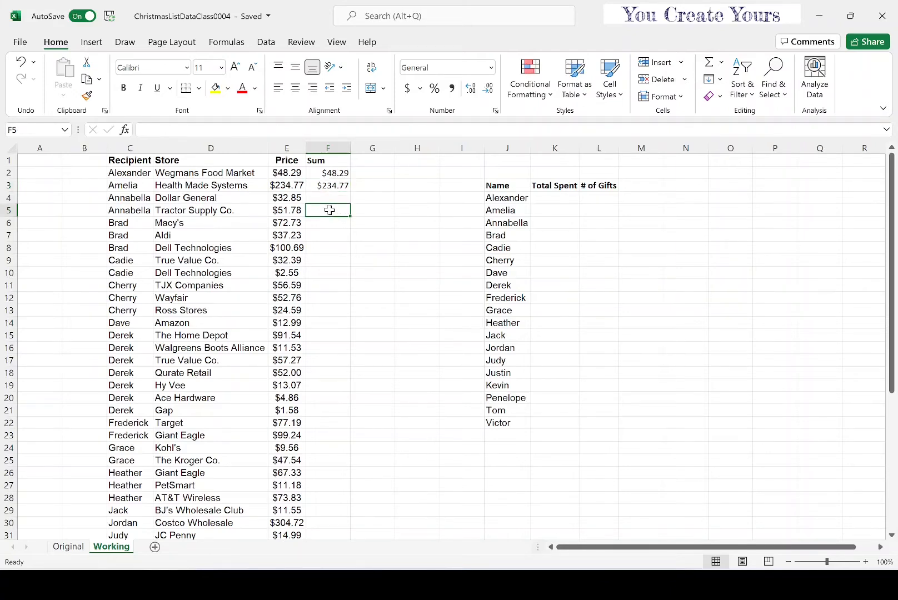
pyautogui.click(709, 62)
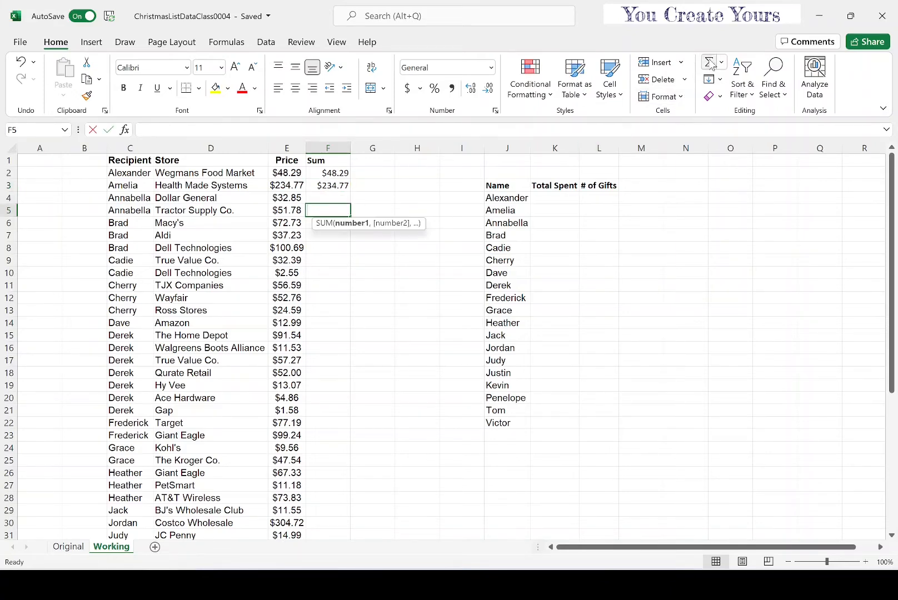
pyautogui.moveTo(287, 199); pyautogui.dragTo(289, 207)
pyautogui.click(108, 129)
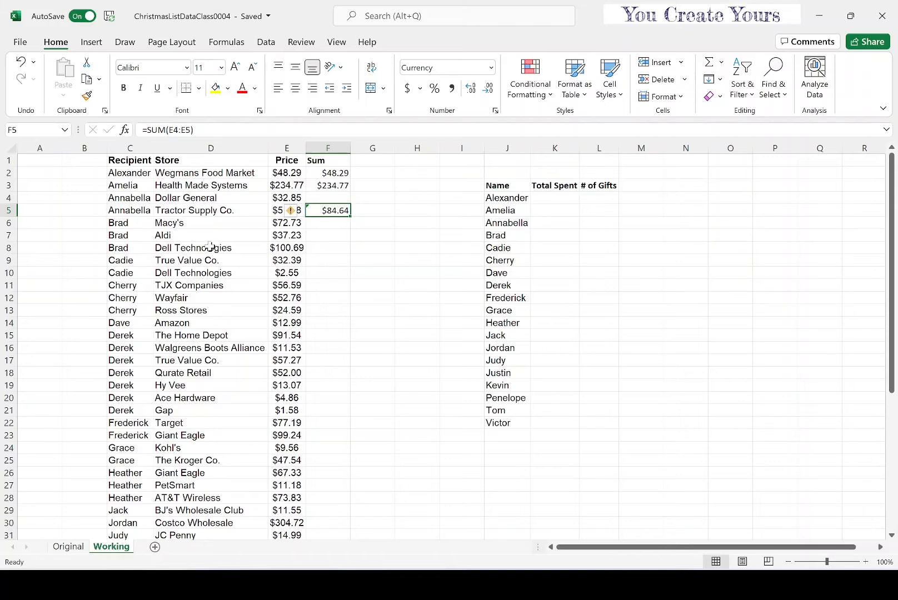
pyautogui.click(335, 248)
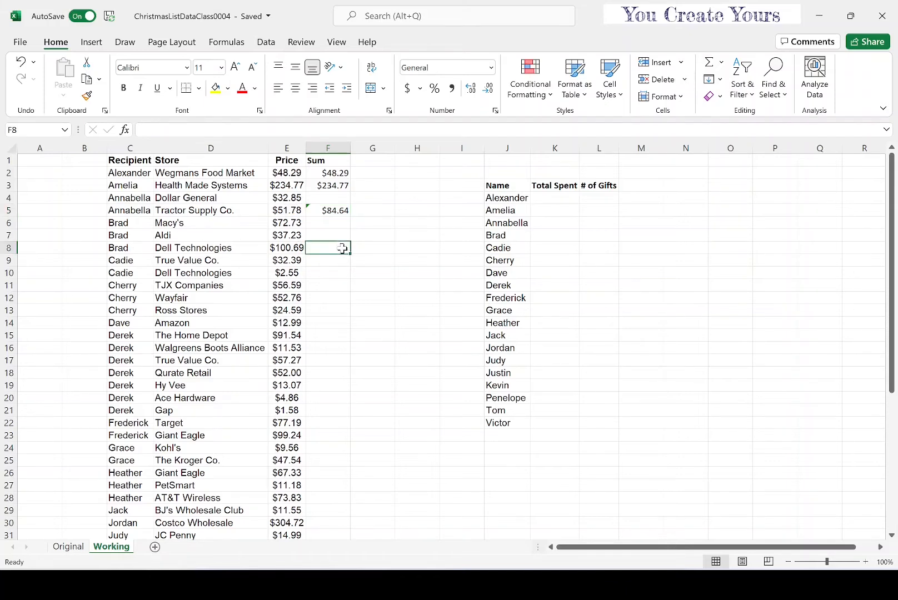
pyautogui.click(709, 63)
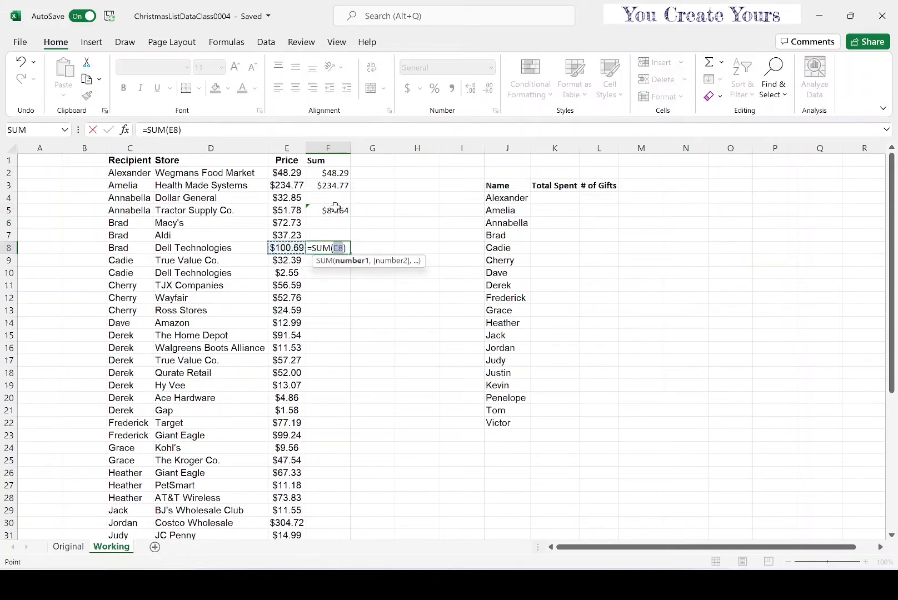
pyautogui.moveTo(290, 224); pyautogui.dragTo(286, 245)
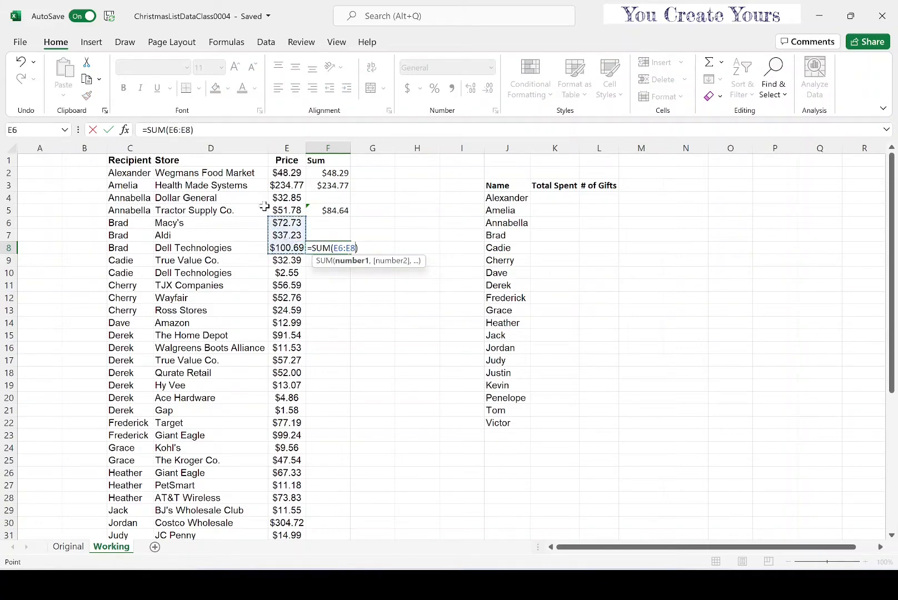
pyautogui.click(109, 132)
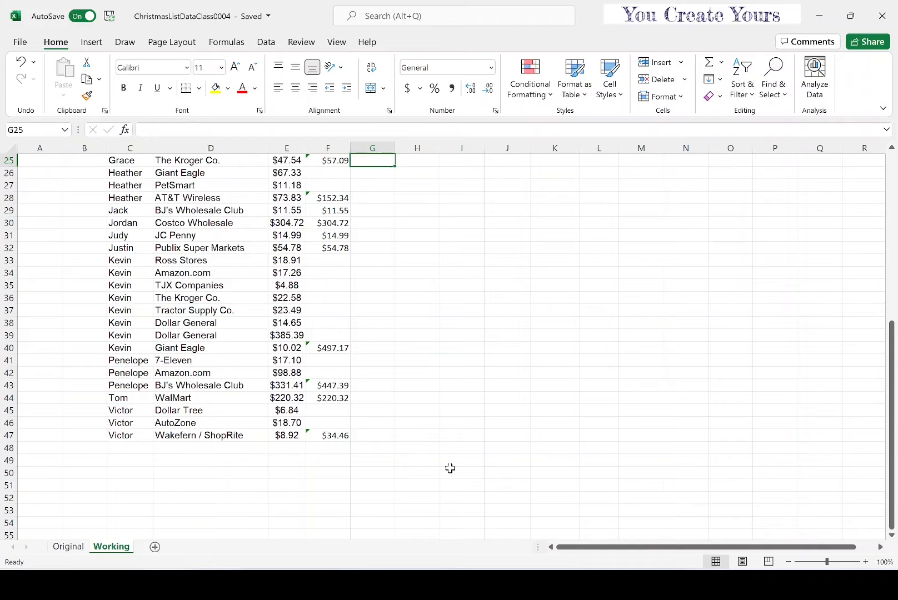
# Total the Price column in E48 with =SUM(E2:E47) and fill the formula across to F48 to total the Sum column.
pyautogui.click(287, 448)
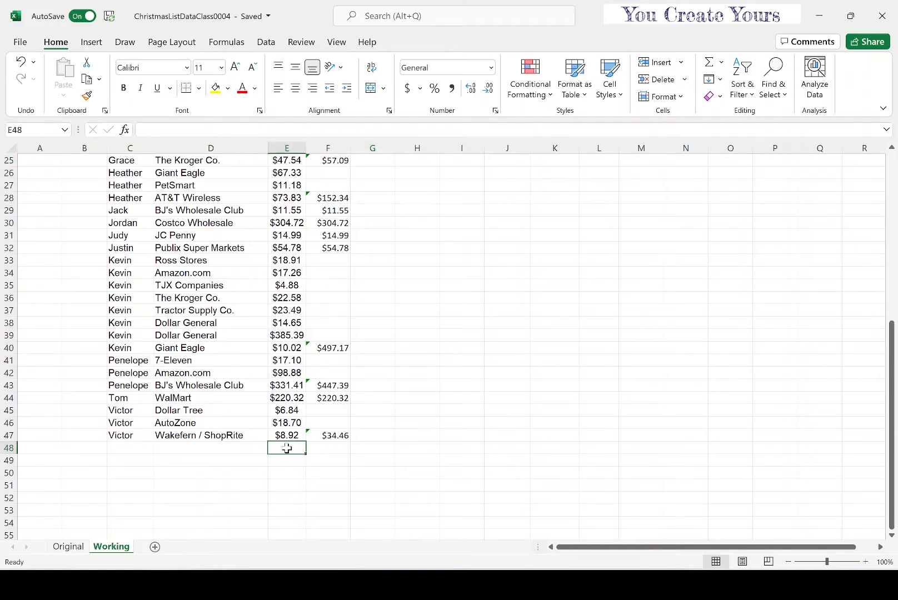
pyautogui.click(709, 62)
pyautogui.scroll(8, 293, 267)
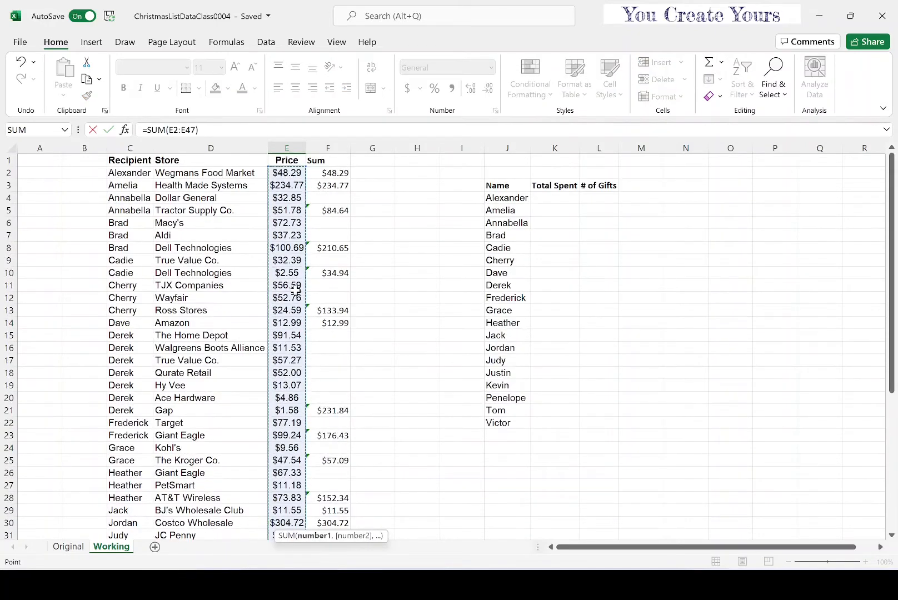
pyautogui.click(109, 130)
pyautogui.scroll(-9, 289, 323)
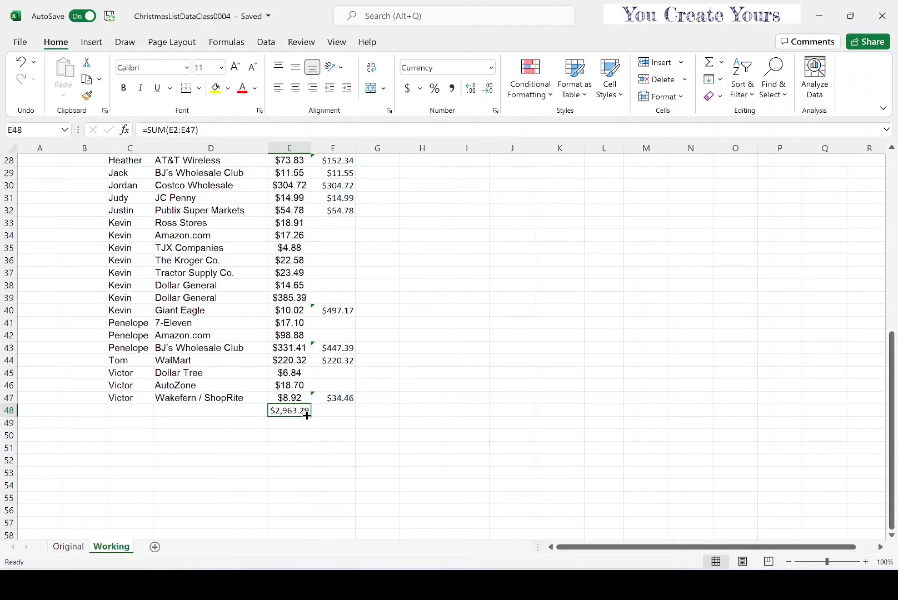
pyautogui.moveTo(310, 415); pyautogui.dragTo(351, 420)
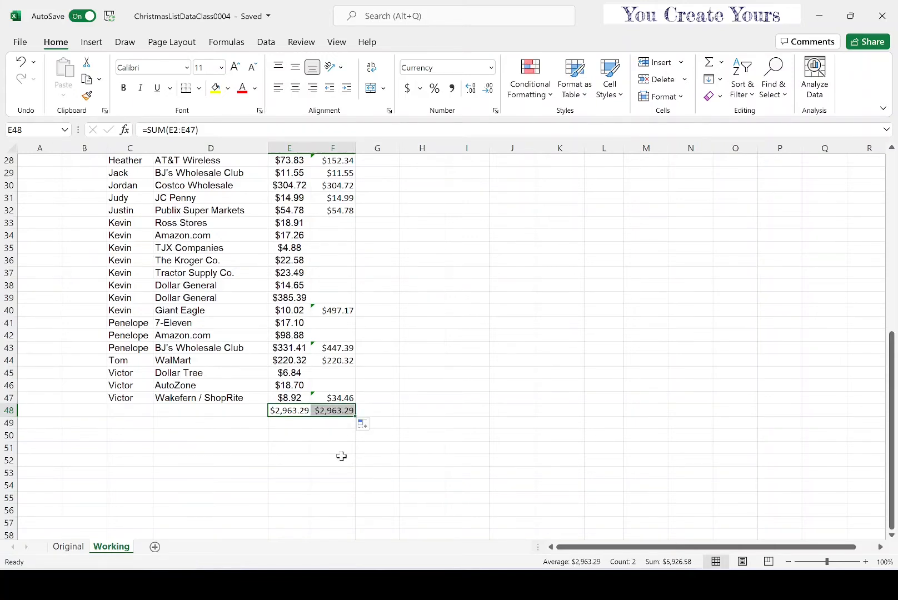
pyautogui.click(406, 374)
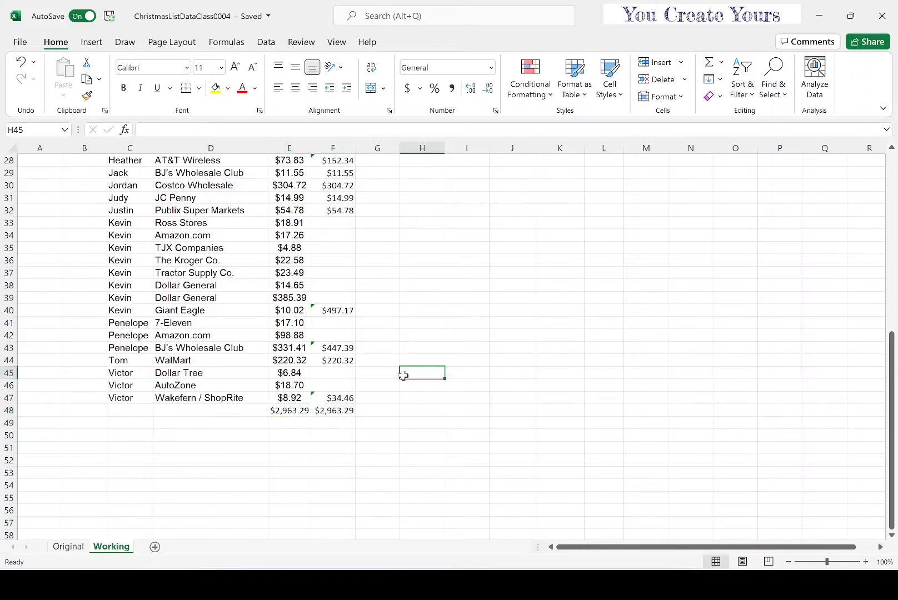
# Copy every recipient subtotal in the Sum column from F2 to F47, skipping the blank cells and the grand total in row 48.
pyautogui.scroll(9, 406, 374)
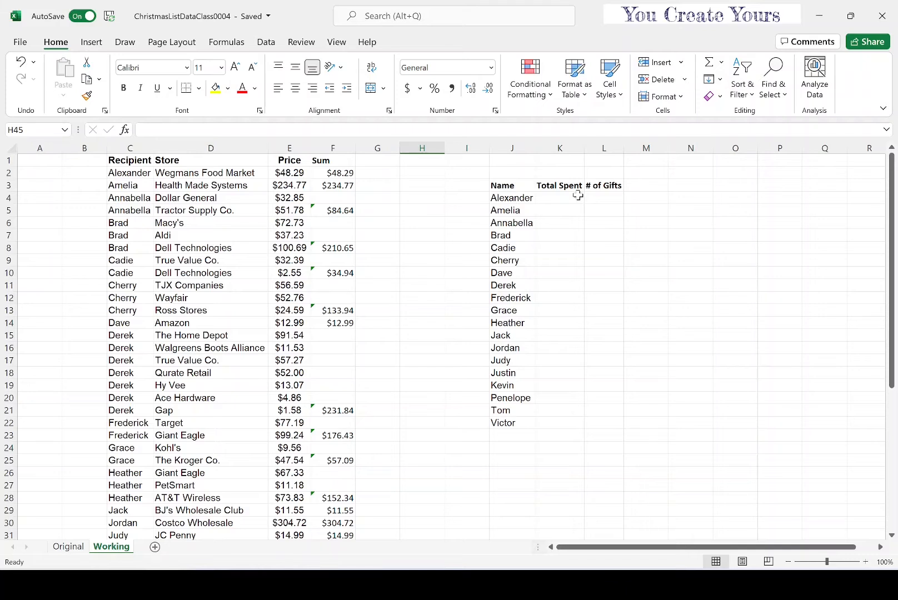
pyautogui.click(332, 173)
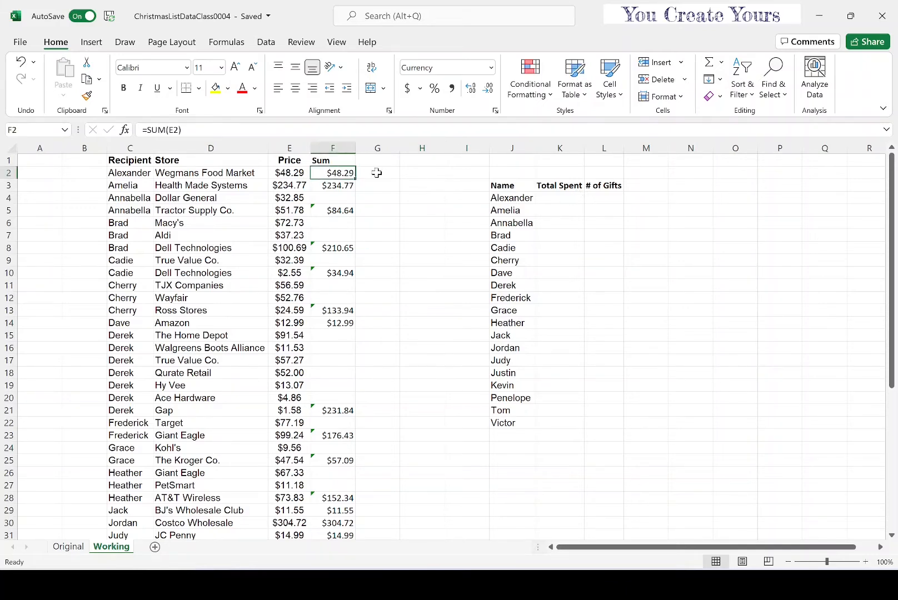
pyautogui.click(377, 173)
pyautogui.click(334, 173)
pyautogui.keyDown('ctrl'); pyautogui.click(333, 187); pyautogui.keyUp('ctrl')
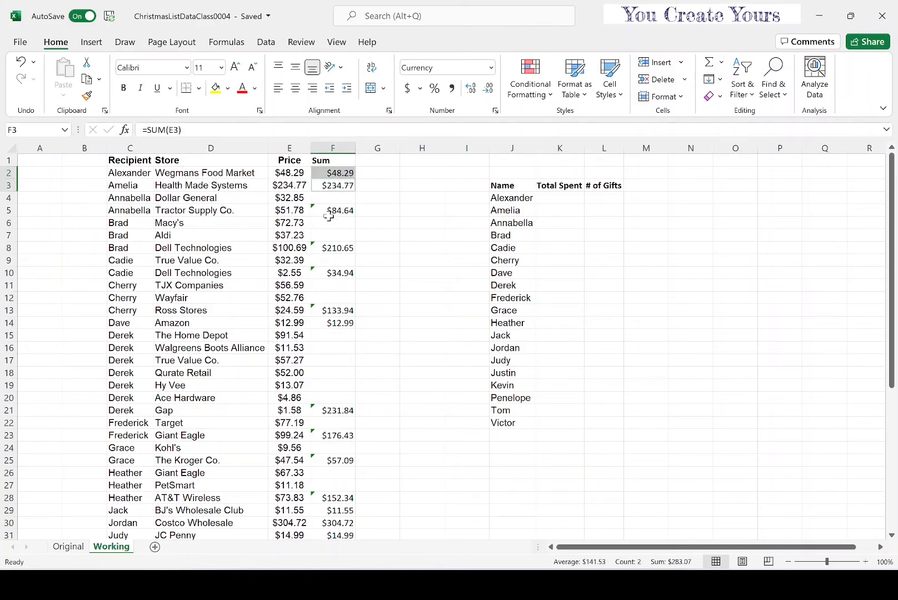
pyautogui.keyDown('ctrl'); pyautogui.click(330, 215); pyautogui.keyUp('ctrl')
pyautogui.keyDown('ctrl'); pyautogui.click(327, 248); pyautogui.keyUp('ctrl')
pyautogui.keyDown('ctrl'); pyautogui.click(326, 274); pyautogui.keyUp('ctrl')
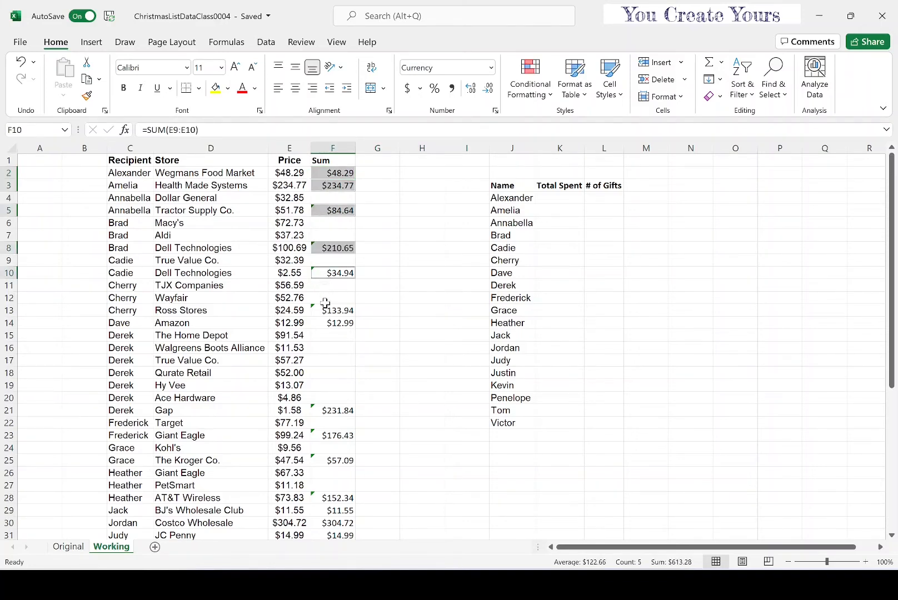
pyautogui.keyDown('ctrl'); pyautogui.click(326, 309); pyautogui.keyUp('ctrl')
pyautogui.keyDown('ctrl'); pyautogui.click(326, 323); pyautogui.keyUp('ctrl')
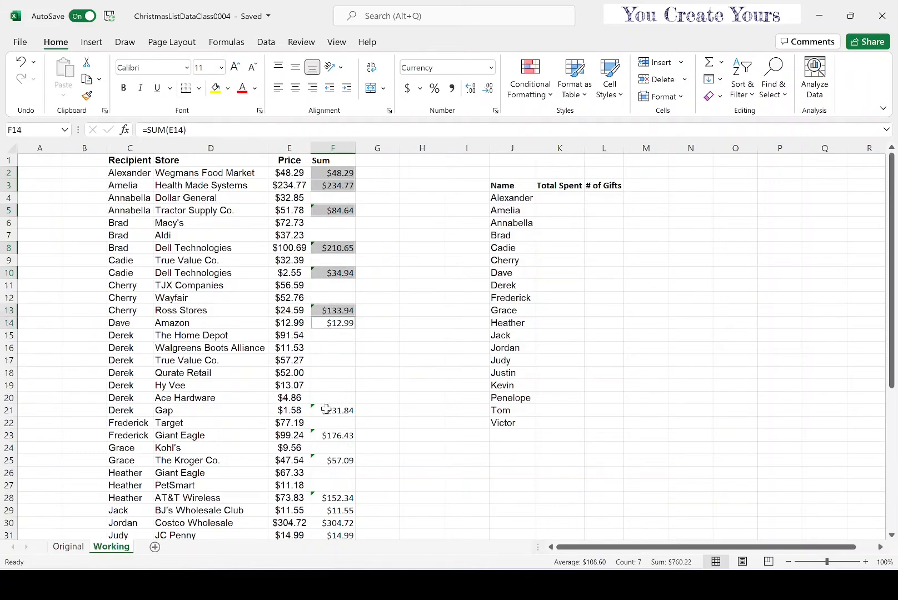
pyautogui.keyDown('ctrl'); pyautogui.click(326, 410); pyautogui.keyUp('ctrl')
pyautogui.keyDown('ctrl'); pyautogui.click(329, 434); pyautogui.keyUp('ctrl')
pyautogui.keyDown('ctrl'); pyautogui.click(332, 461); pyautogui.keyUp('ctrl')
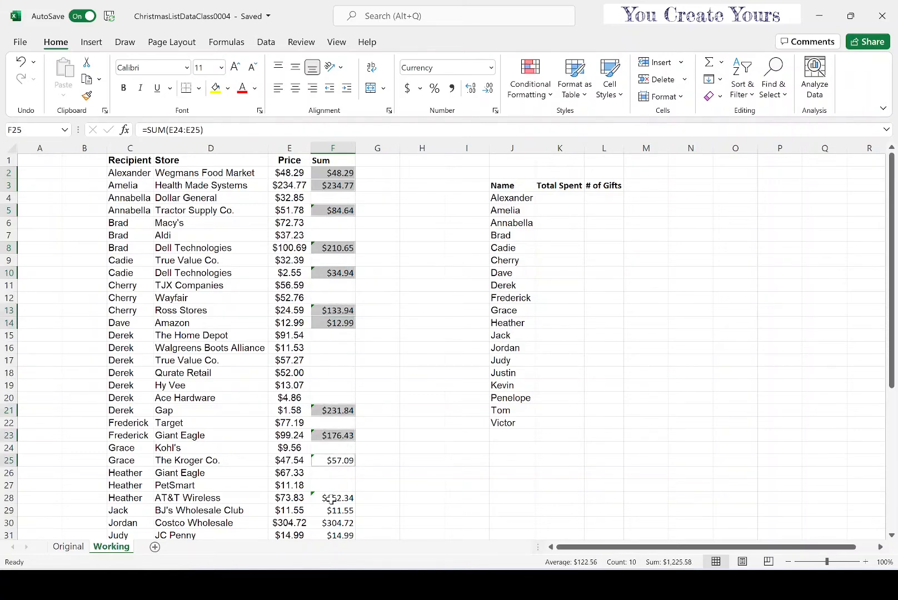
pyautogui.keyDown('ctrl'); pyautogui.click(332, 498); pyautogui.keyUp('ctrl')
pyautogui.keyDown('ctrl'); pyautogui.click(329, 510); pyautogui.keyUp('ctrl')
pyautogui.keyDown('ctrl'); pyautogui.click(329, 523); pyautogui.keyUp('ctrl')
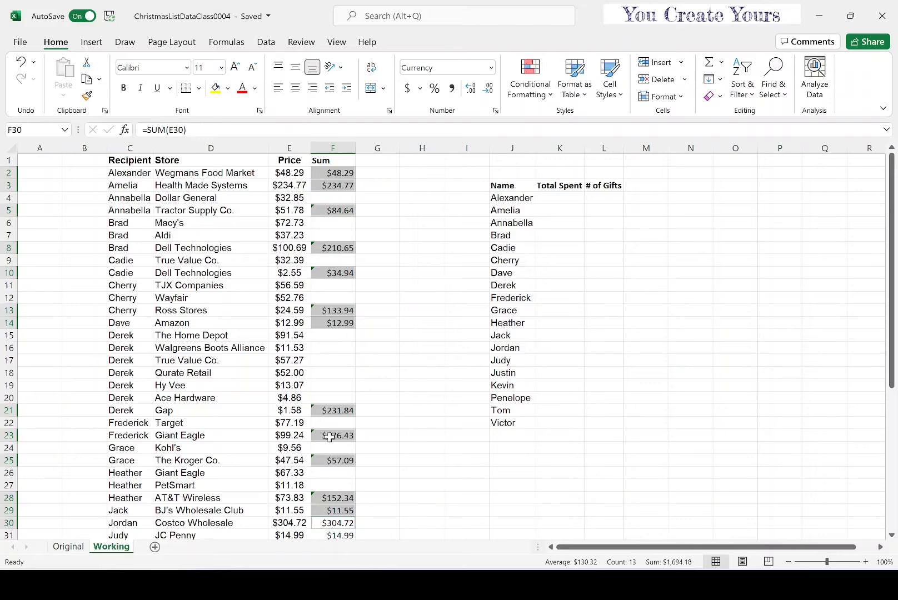
pyautogui.scroll(-8, 330, 437)
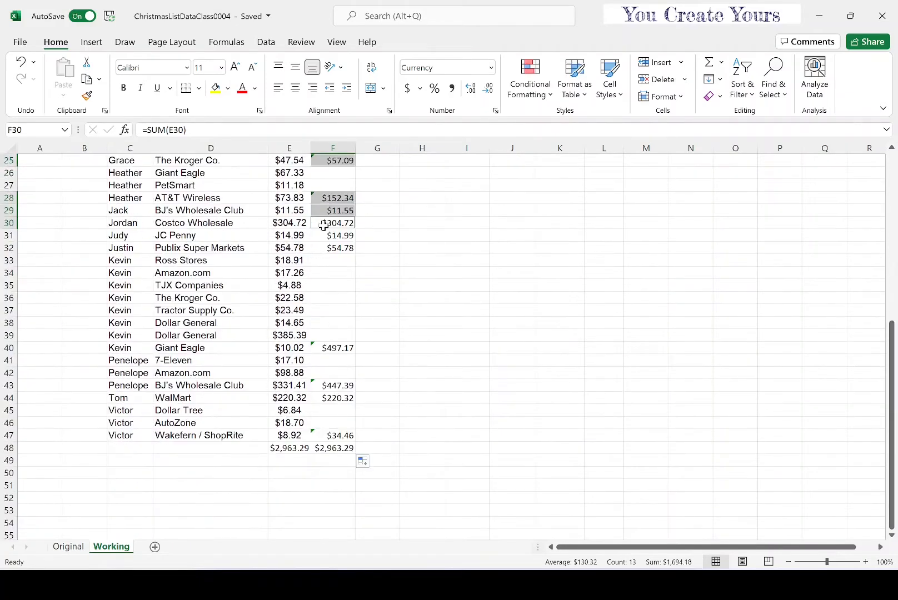
pyautogui.keyDown('ctrl'); pyautogui.click(325, 235); pyautogui.keyUp('ctrl')
pyautogui.keyDown('ctrl'); pyautogui.click(329, 249); pyautogui.keyUp('ctrl')
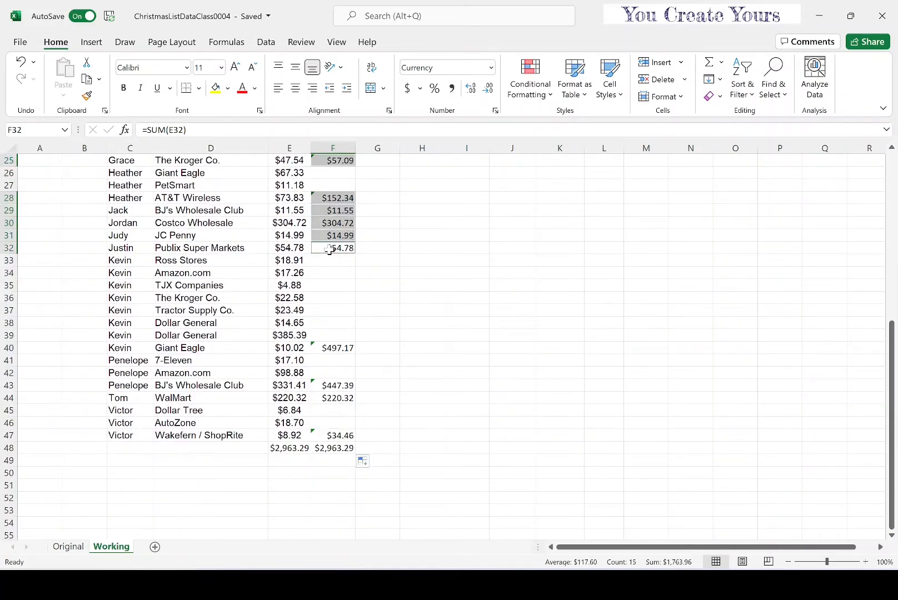
pyautogui.keyDown('ctrl'); pyautogui.click(332, 349); pyautogui.keyUp('ctrl')
pyautogui.keyDown('ctrl'); pyautogui.click(330, 387); pyautogui.keyUp('ctrl')
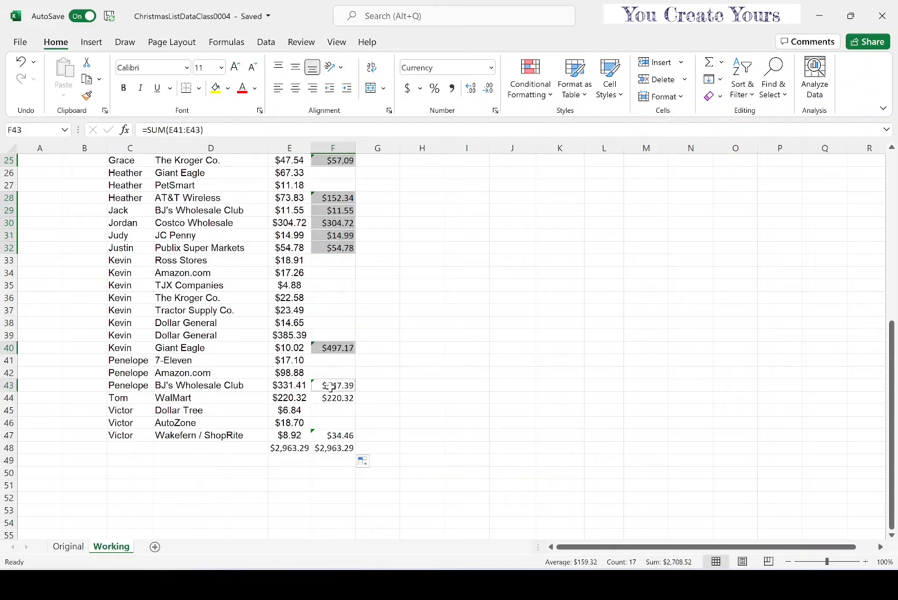
pyautogui.keyDown('ctrl'); pyautogui.click(331, 399); pyautogui.keyUp('ctrl')
pyautogui.keyDown('ctrl'); pyautogui.click(331, 436); pyautogui.keyUp('ctrl')
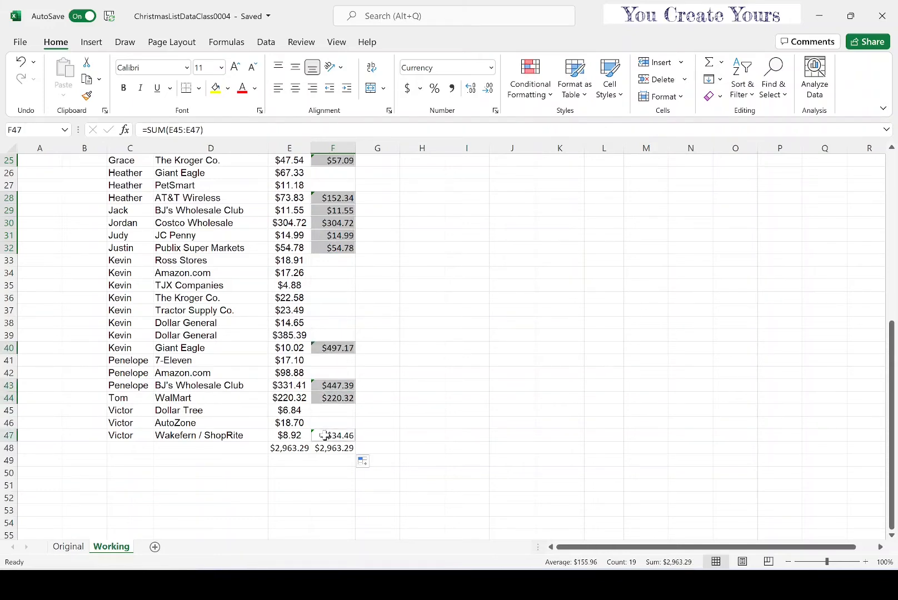
pyautogui.hotkey('ctrl', 'c')
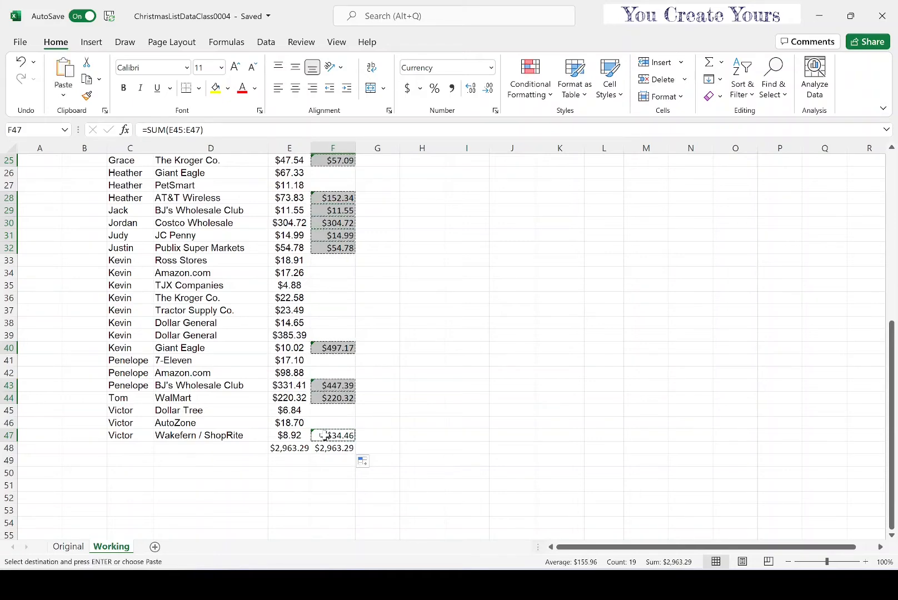
# Paste the copied subtotals as values only into the summary's Total Spent column, starting at cell K4.
pyautogui.scroll(8, 404, 328)
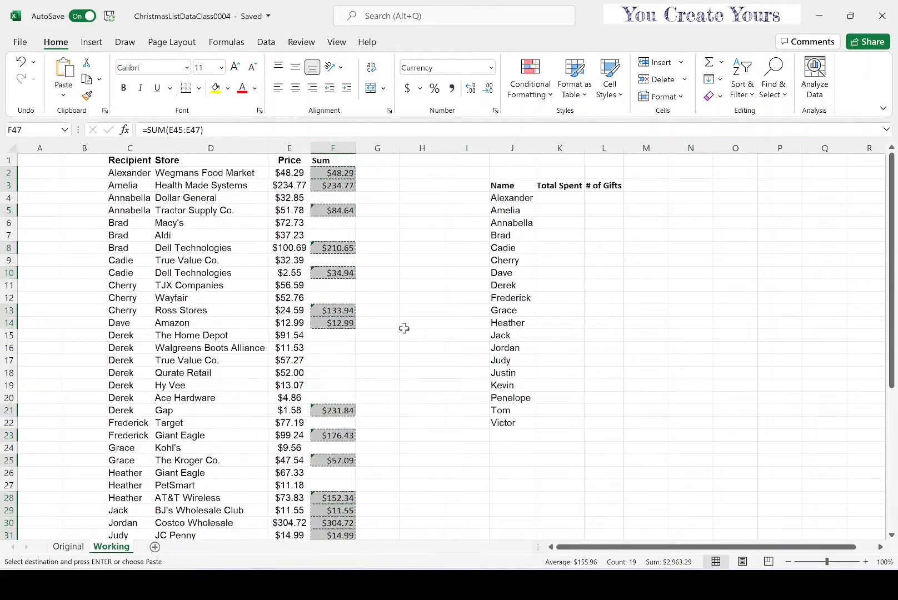
pyautogui.click(568, 200)
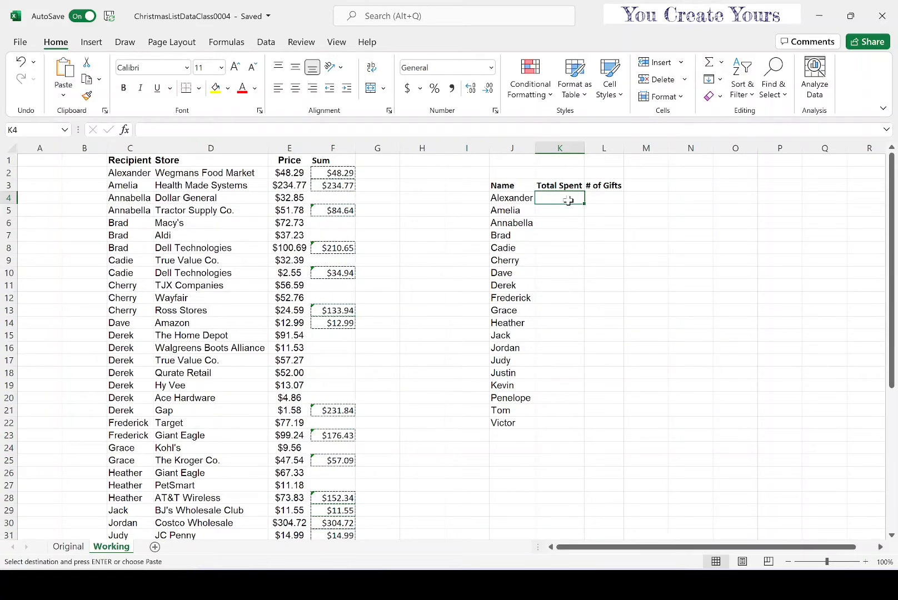
pyautogui.click(65, 98)
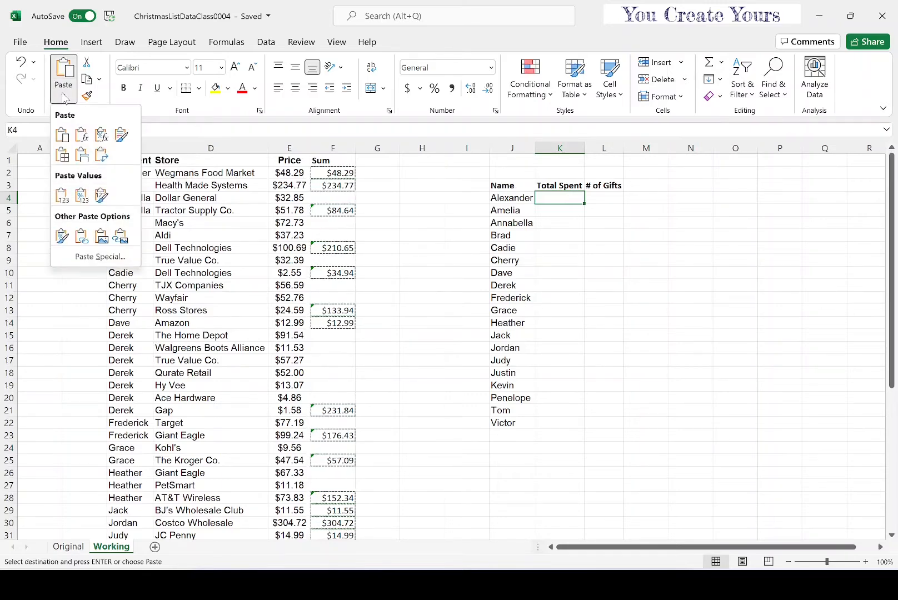
pyautogui.click(62, 198)
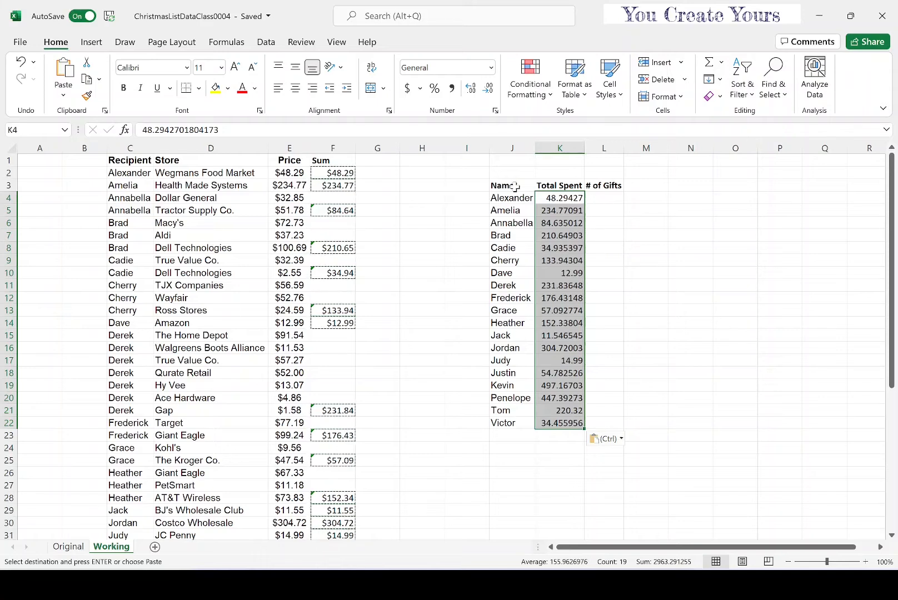
# Format the pasted Total Spent values in K4:K22 as Currency with two decimal places.
pyautogui.click(487, 89)
pyautogui.click(487, 89)
pyautogui.click(487, 89)
pyautogui.click(487, 88)
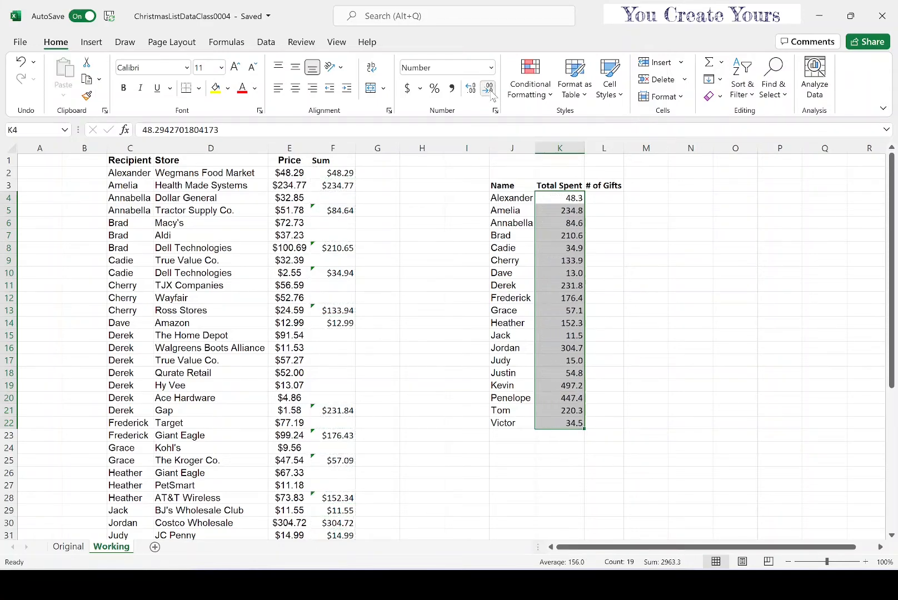
pyautogui.click(471, 89)
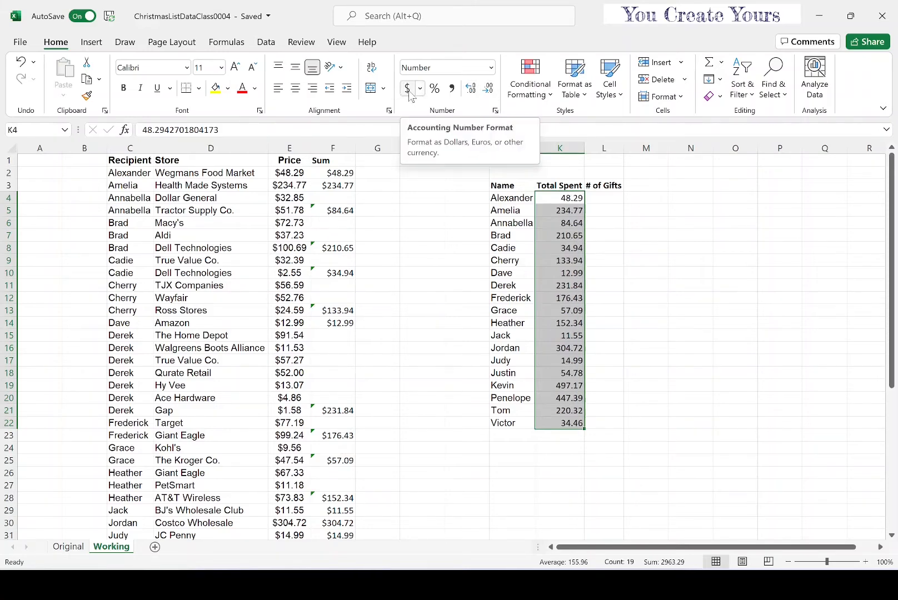
pyautogui.click(491, 67)
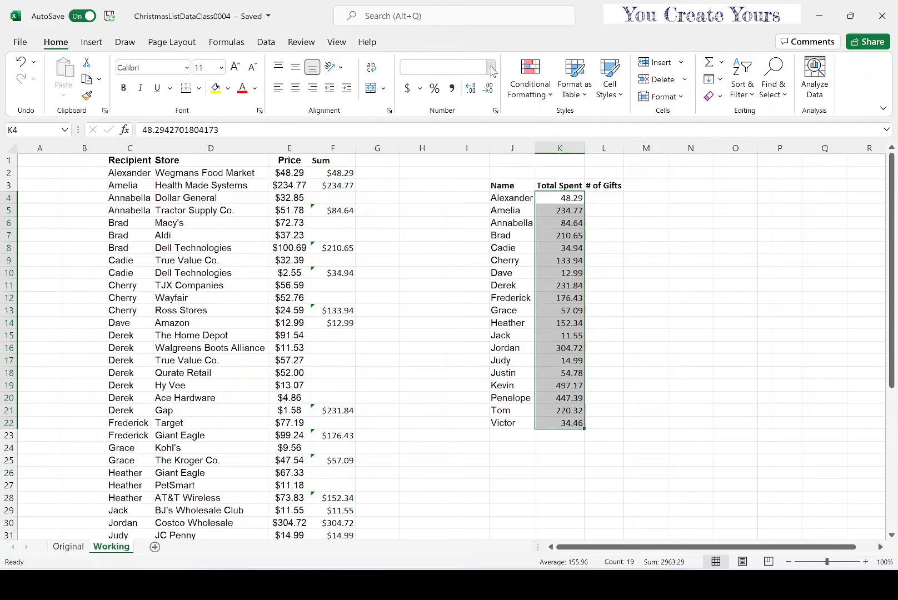
pyautogui.click(457, 158)
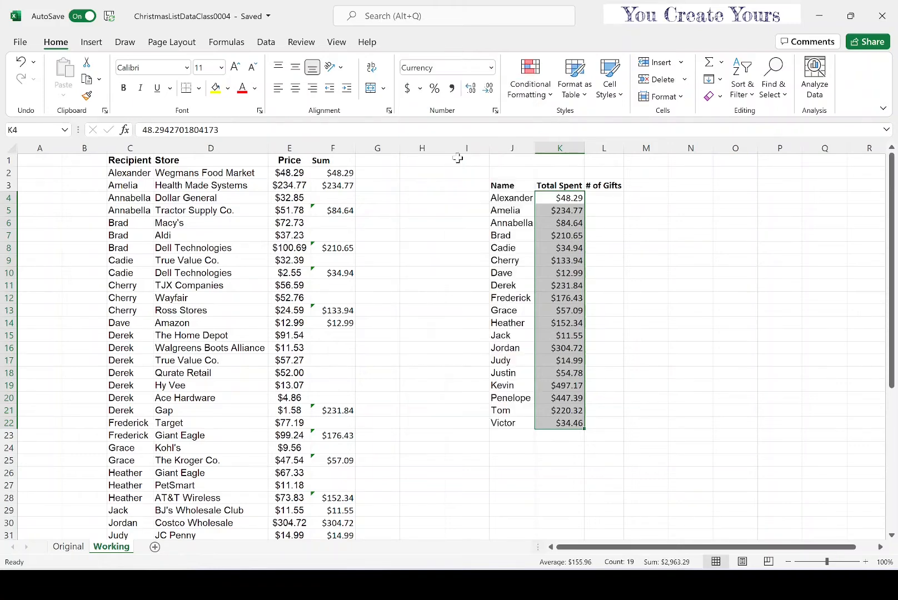
pyautogui.click(680, 374)
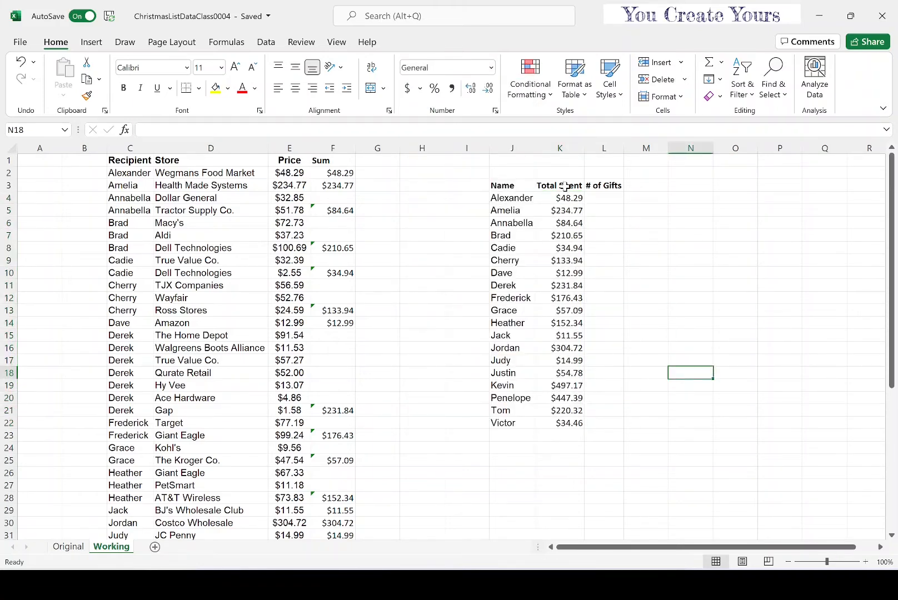
# Centre the Total Spent heading and its values in K3:K22.
pyautogui.moveTo(561, 185); pyautogui.dragTo(555, 424)
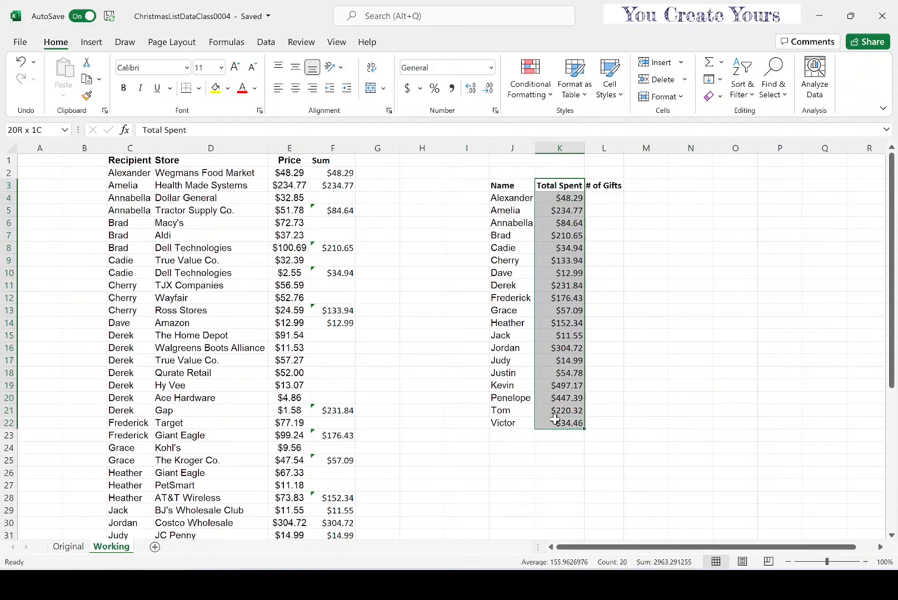
pyautogui.click(297, 89)
pyautogui.click(647, 223)
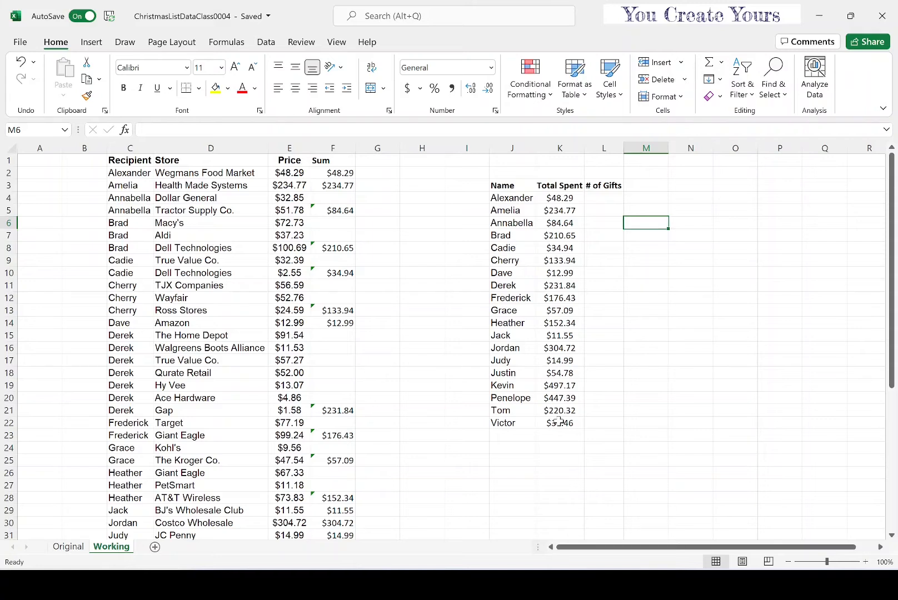
# Add a bold, right-aligned "Total" label in J23, directly below the last recipient in the summary.
pyautogui.click(513, 446)
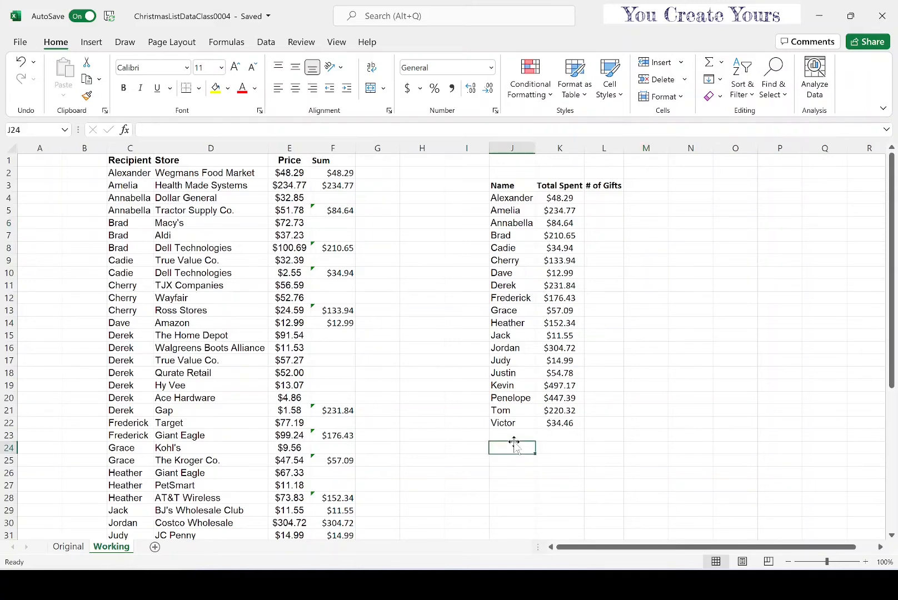
pyautogui.click(504, 429)
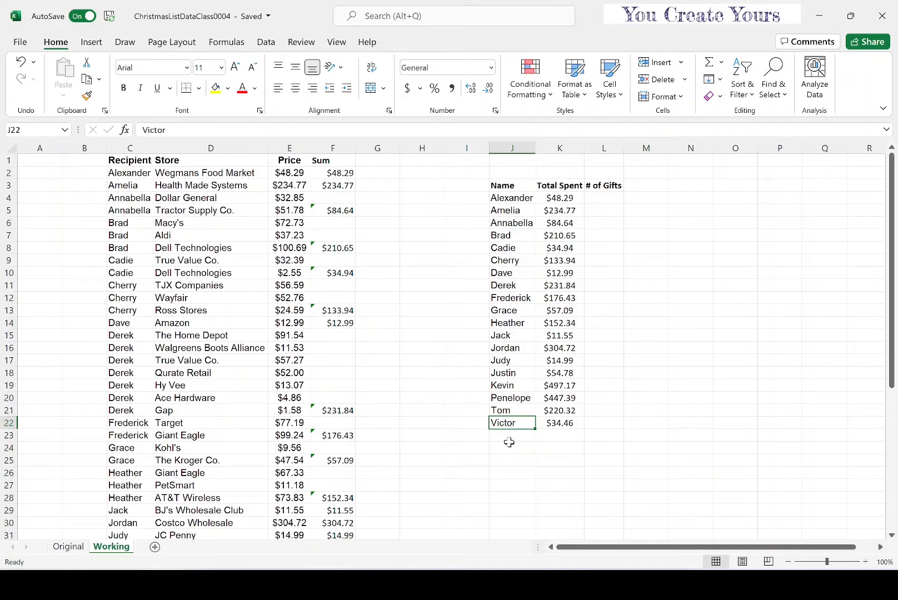
pyautogui.click(510, 439)
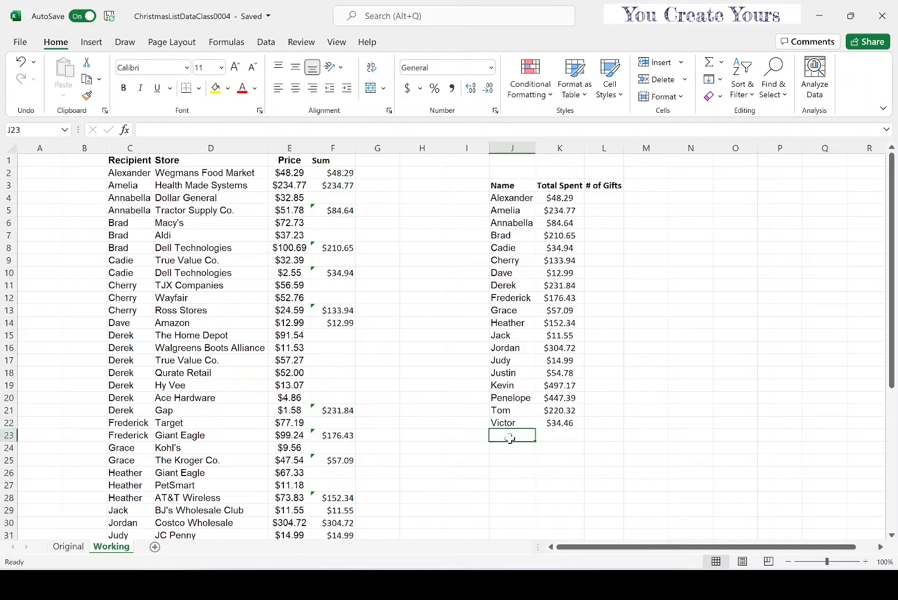
pyautogui.write('Total')
pyautogui.press('Tab')
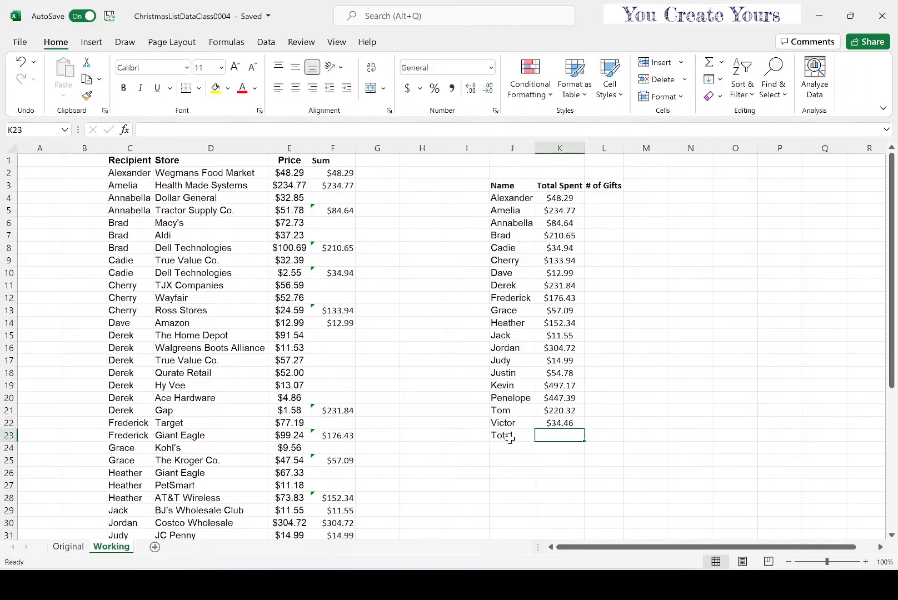
pyautogui.click(510, 439)
pyautogui.click(124, 88)
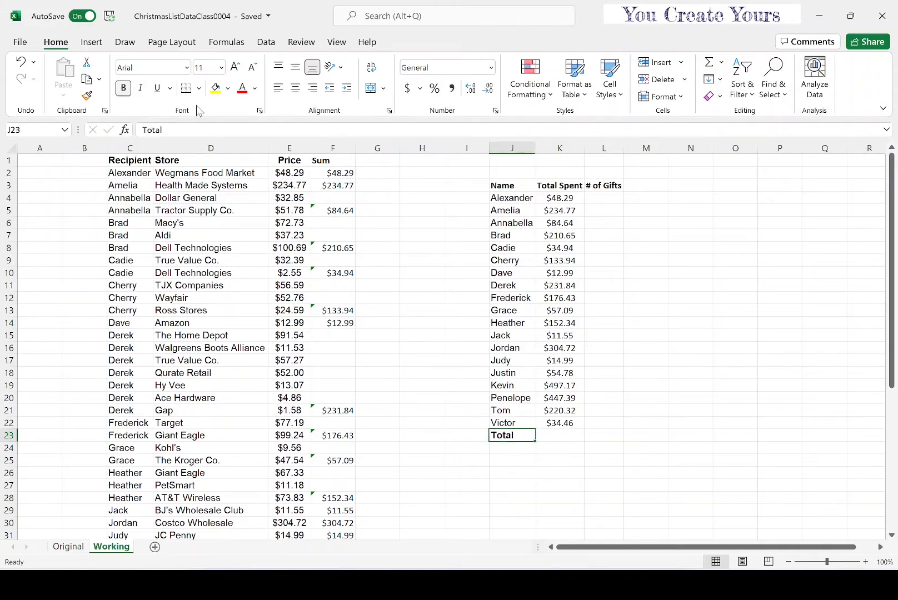
pyautogui.click(313, 88)
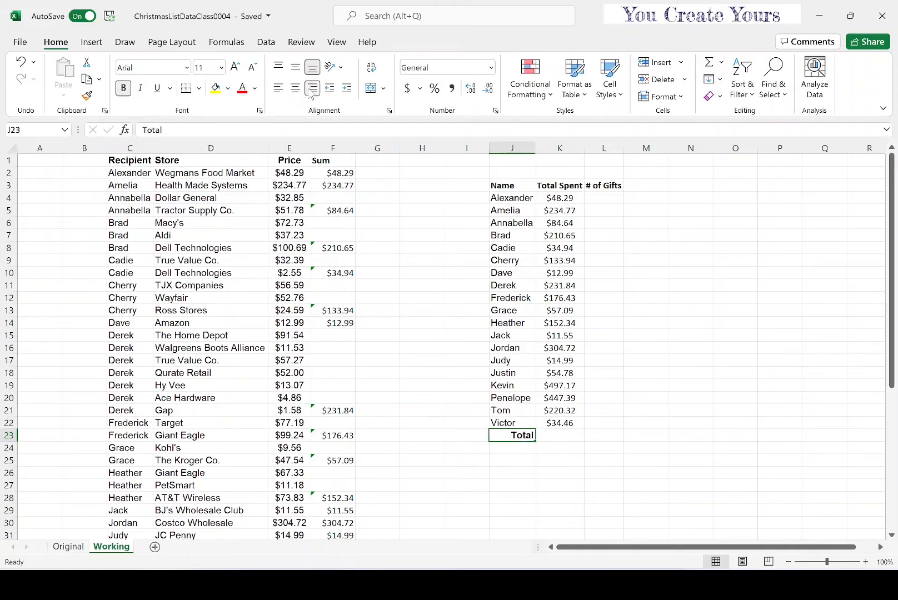
# Total the summary's Total Spent column in K23 with =SUM(K4:K22) and make the result bold.
pyautogui.click(559, 433)
pyautogui.click(709, 61)
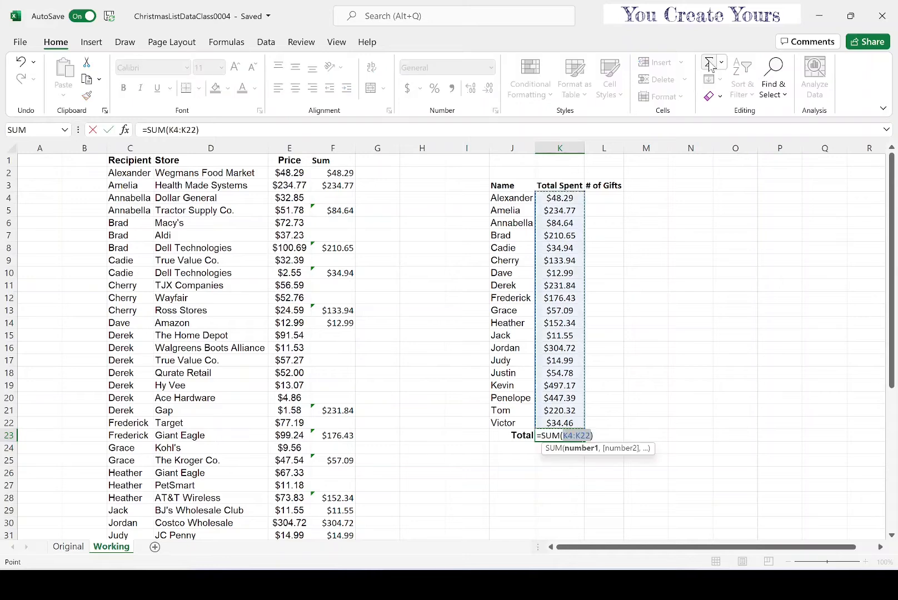
pyautogui.click(109, 130)
pyautogui.click(125, 92)
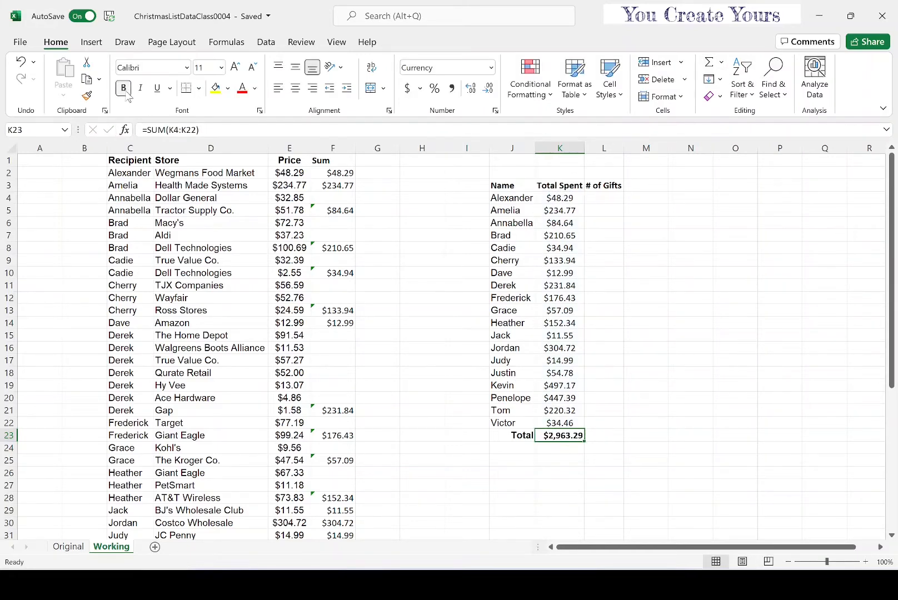
pyautogui.click(728, 334)
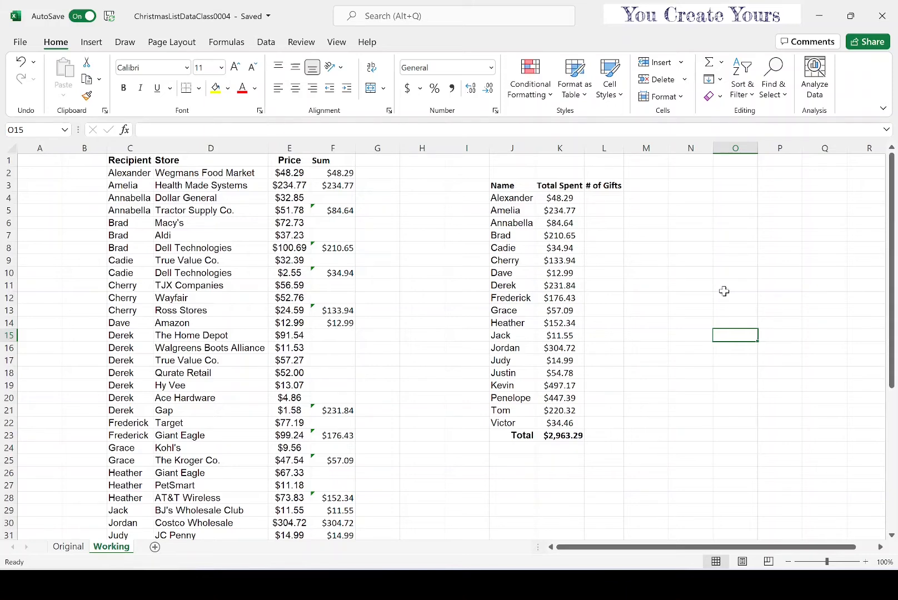
# Enter 1 as the number of gifts for each of the first two recipients, in L4 and L5.
pyautogui.click(287, 172)
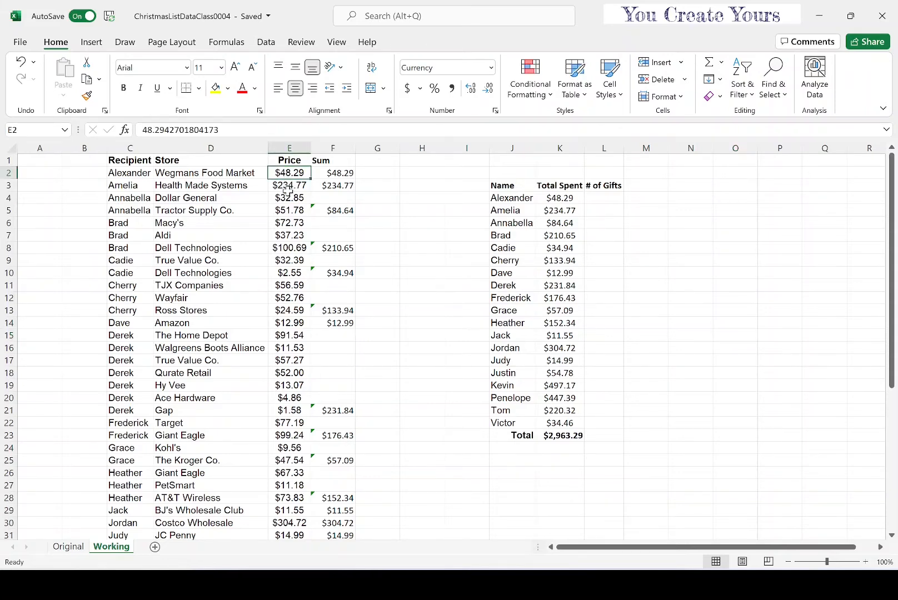
pyautogui.click(620, 201)
pyautogui.write('1')
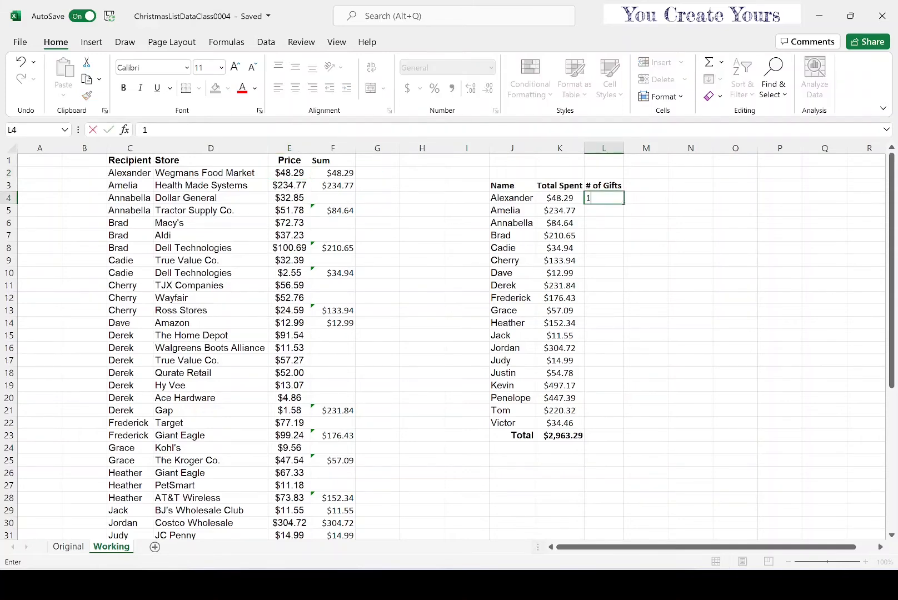
pyautogui.press('Return')
pyautogui.write('1')
pyautogui.press('Return')
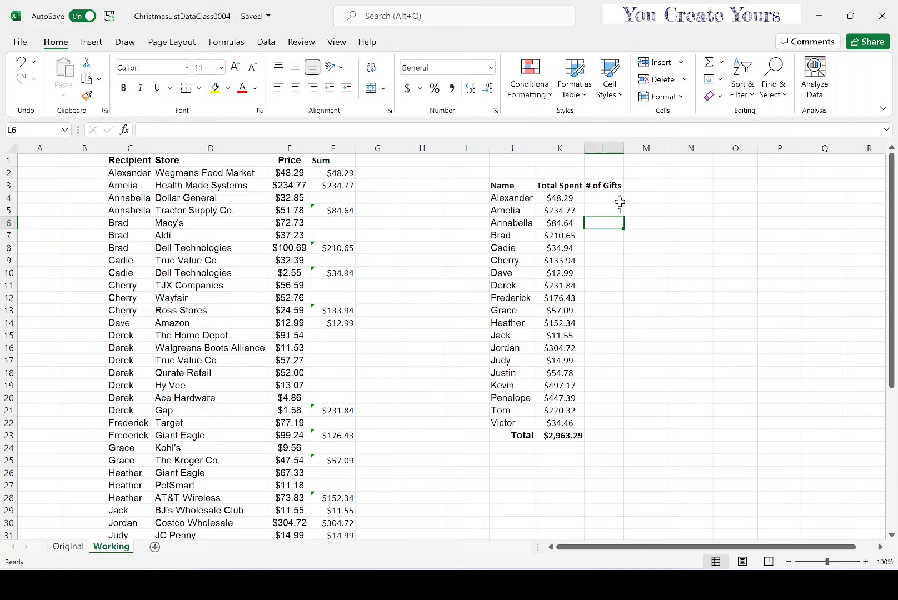
# Centre the entire # of Gifts column L.
pyautogui.click(604, 148)
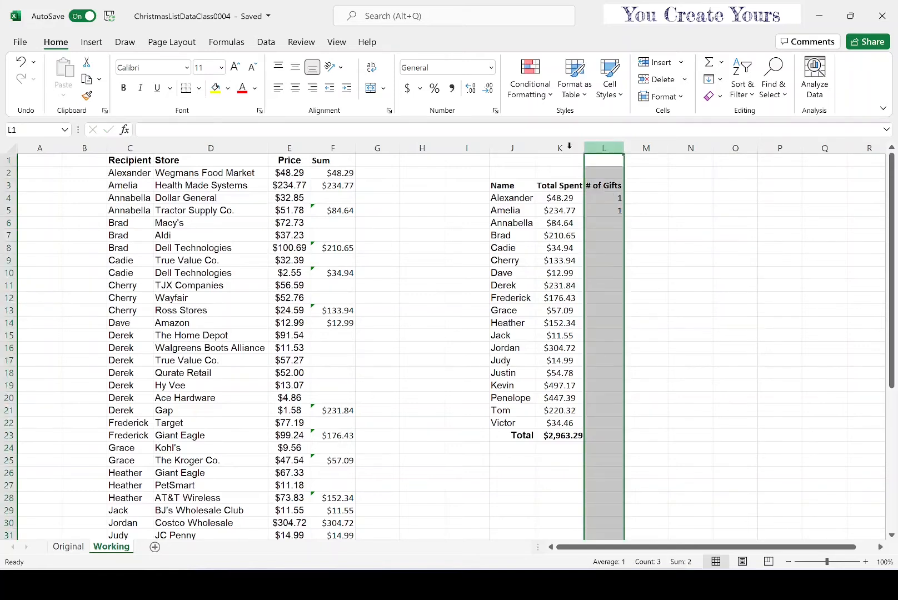
pyautogui.click(296, 88)
pyautogui.click(682, 186)
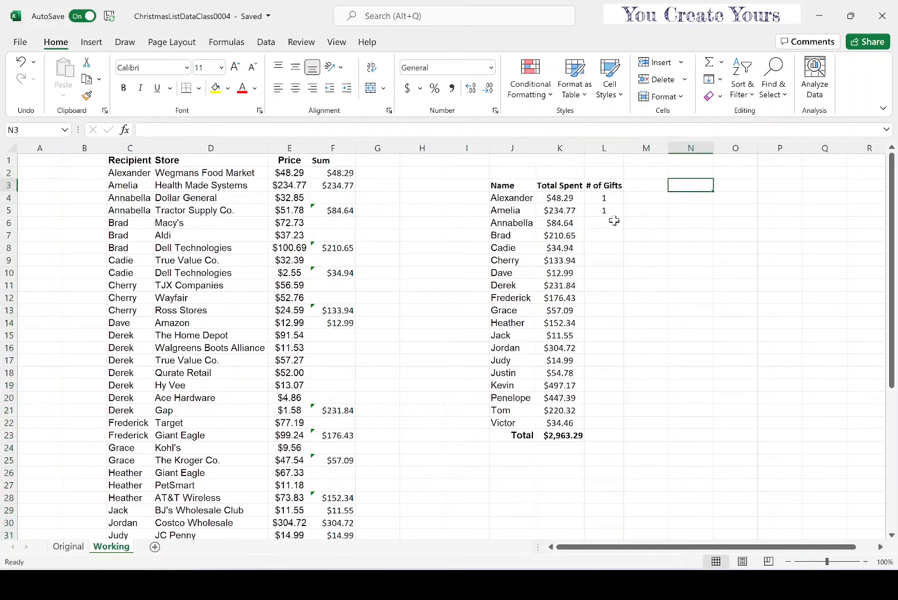
# Count the third recipient's rows by selecting C4:C5 and enter 2 as the number of gifts in L6.
pyautogui.click(614, 222)
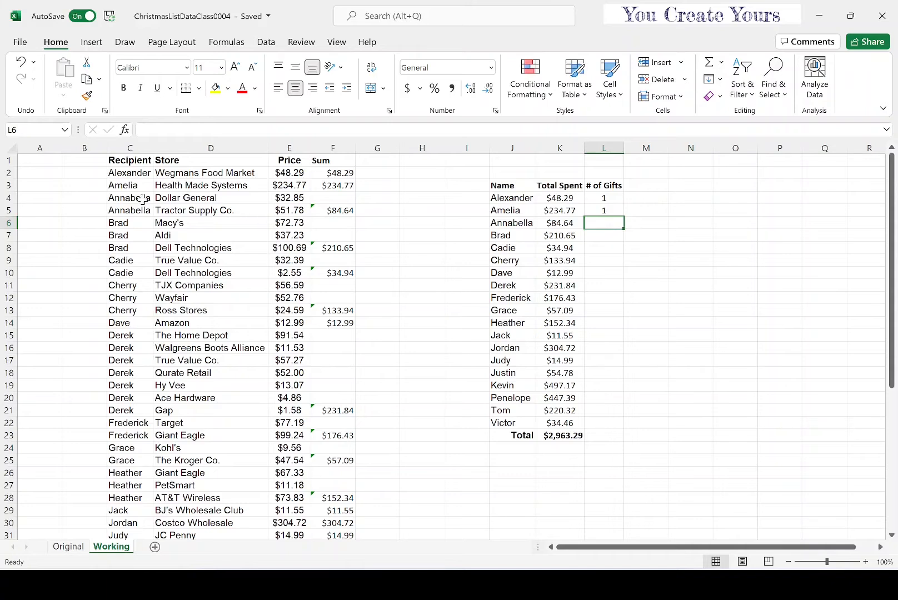
pyautogui.moveTo(139, 199); pyautogui.dragTo(137, 211)
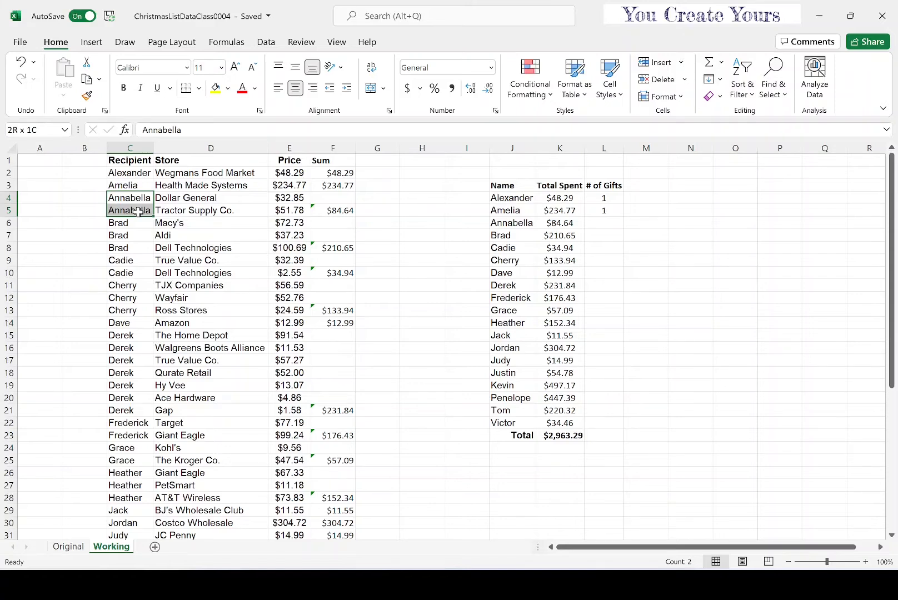
pyautogui.moveTo(137, 211); pyautogui.dragTo(138, 212)
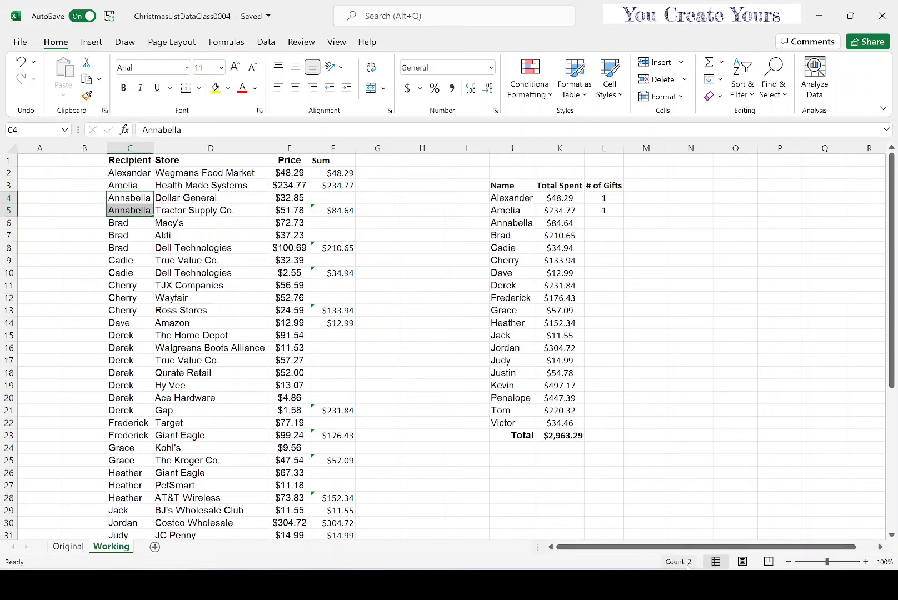
pyautogui.click(599, 225)
pyautogui.write('2')
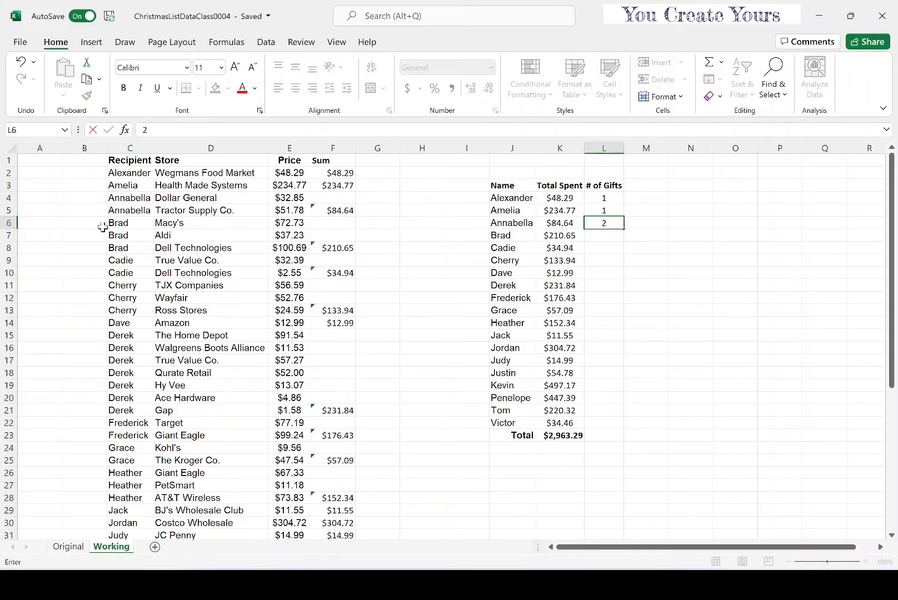
# Count the next two recipients' rows in C6:C8 and C9:C10, entering 3 in L7 and 2 in L8.
pyautogui.moveTo(123, 225); pyautogui.dragTo(123, 247)
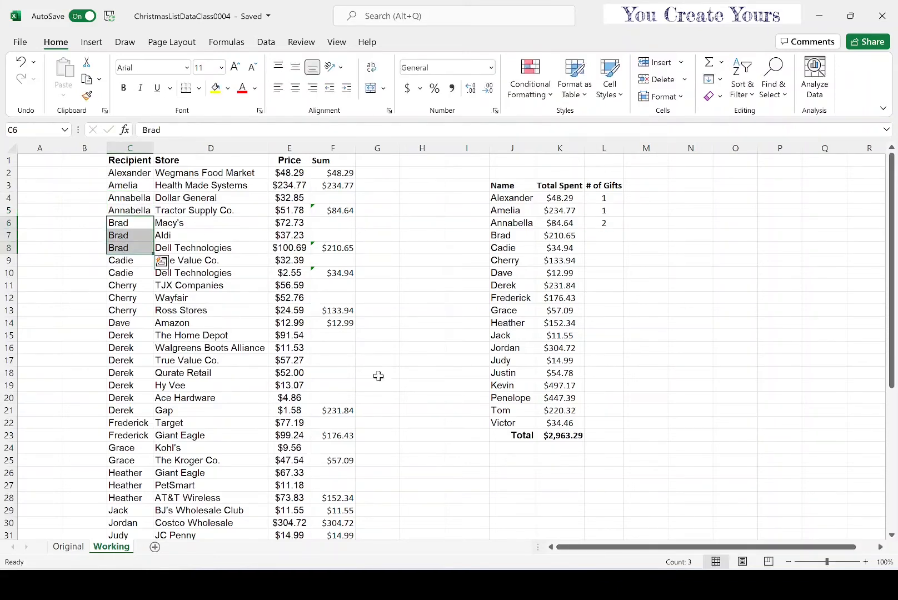
pyautogui.click(602, 236)
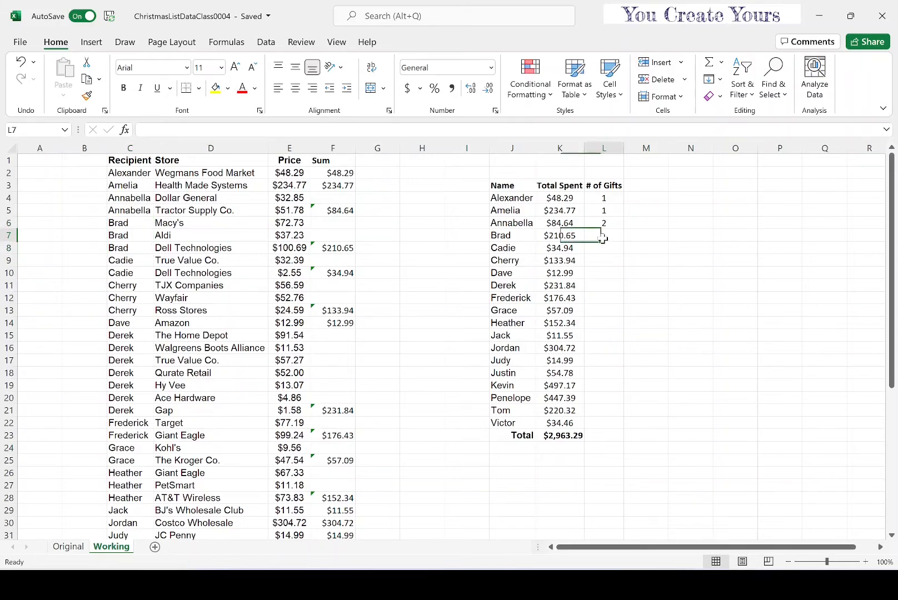
pyautogui.write('3')
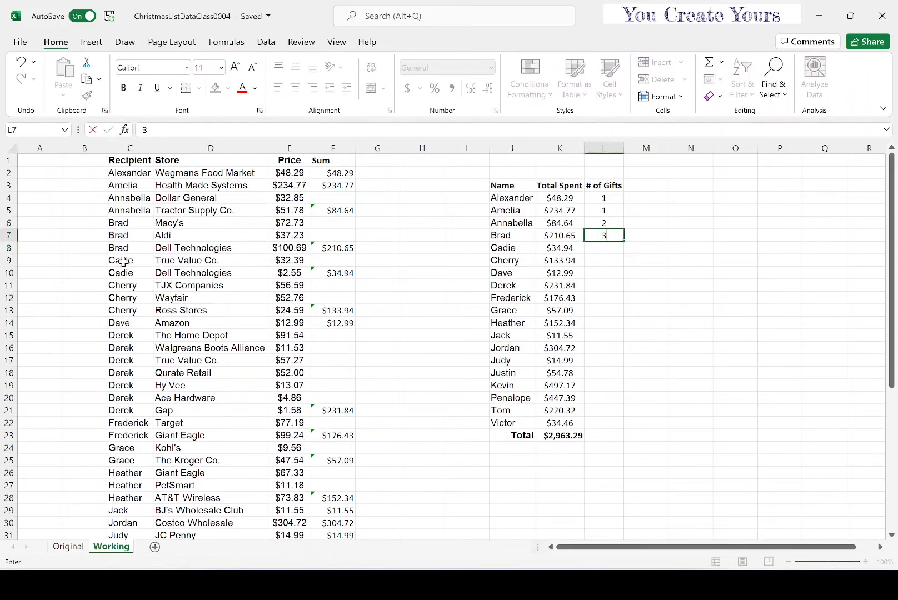
pyautogui.moveTo(122, 260); pyautogui.dragTo(122, 271)
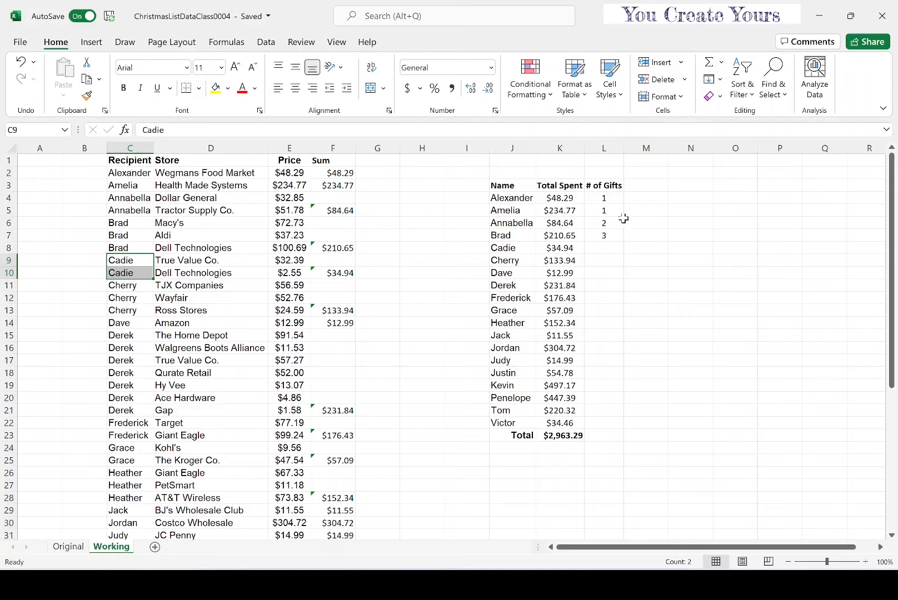
pyautogui.click(609, 249)
pyautogui.write('2')
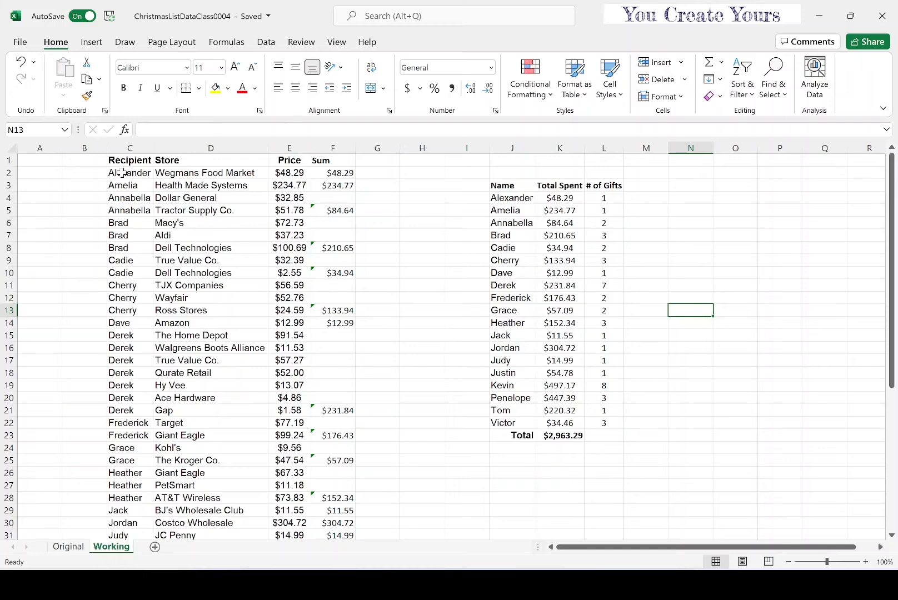
# Check the count of recipient entries in C2:C47 against the sum of the # of Gifts values in L4:L22.
pyautogui.moveTo(123, 173); pyautogui.dragTo(114, 510)
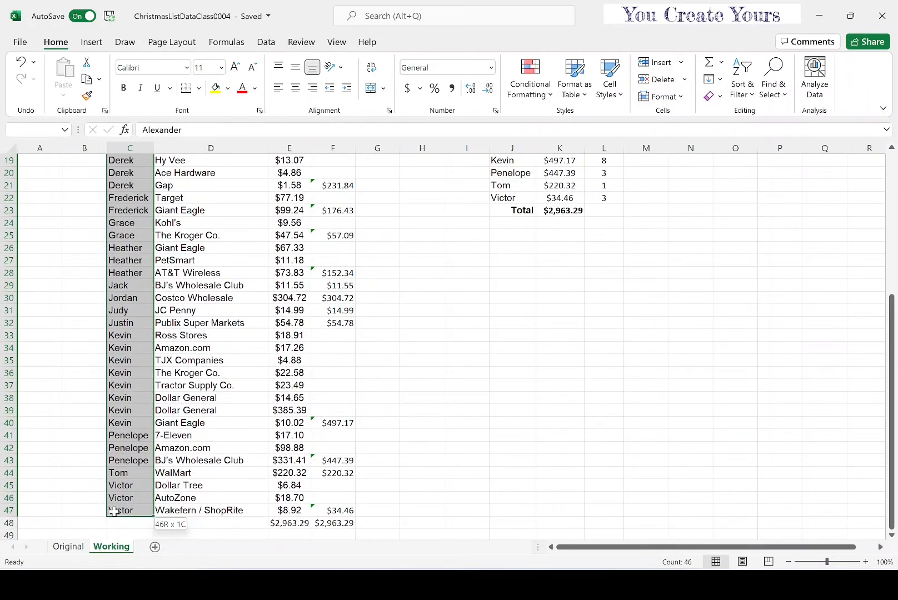
pyautogui.moveTo(114, 511); pyautogui.dragTo(113, 511)
pyautogui.scroll(6, 567, 345)
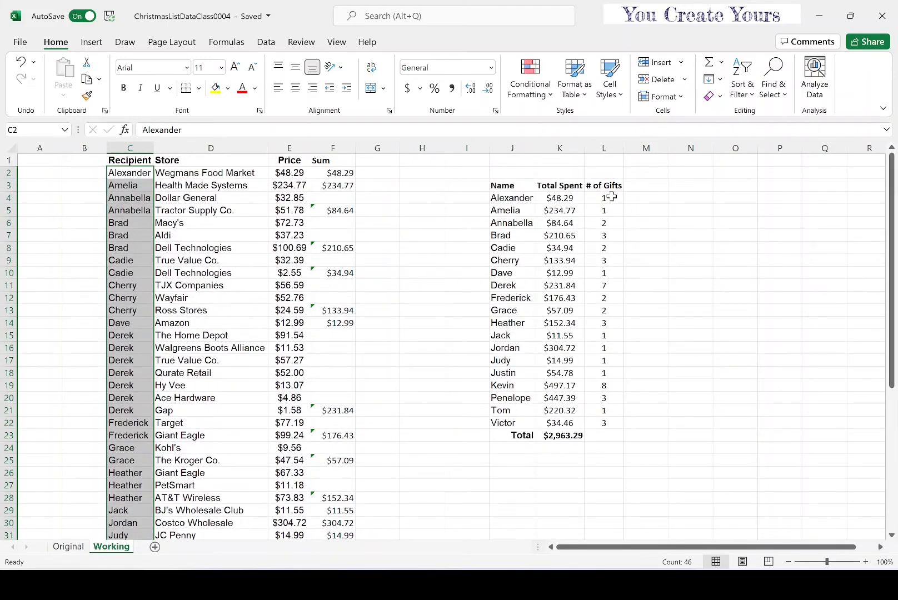
pyautogui.moveTo(611, 197); pyautogui.dragTo(593, 424)
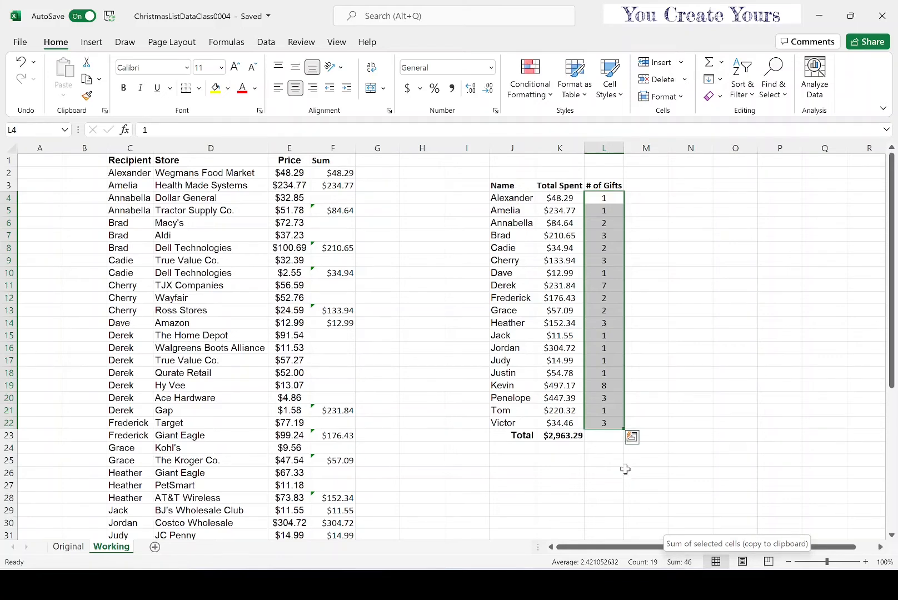
pyautogui.click(147, 222)
pyautogui.moveTo(134, 173); pyautogui.dragTo(129, 498)
pyautogui.click(666, 331)
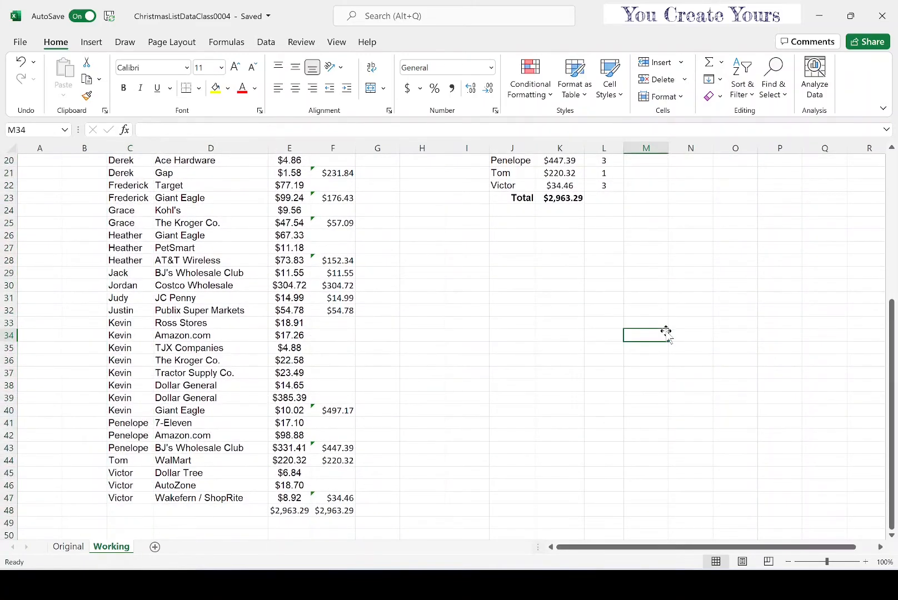
# Total the # of Gifts values L4:L22 with a SUM formula in L23 and make the result bold.
pyautogui.scroll(6, 665, 331)
pyautogui.click(614, 423)
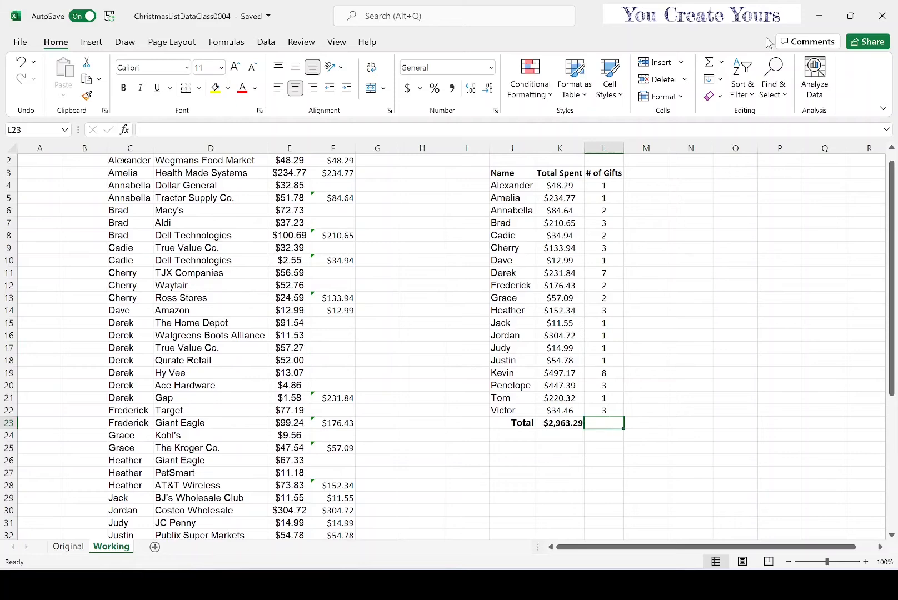
pyautogui.click(708, 62)
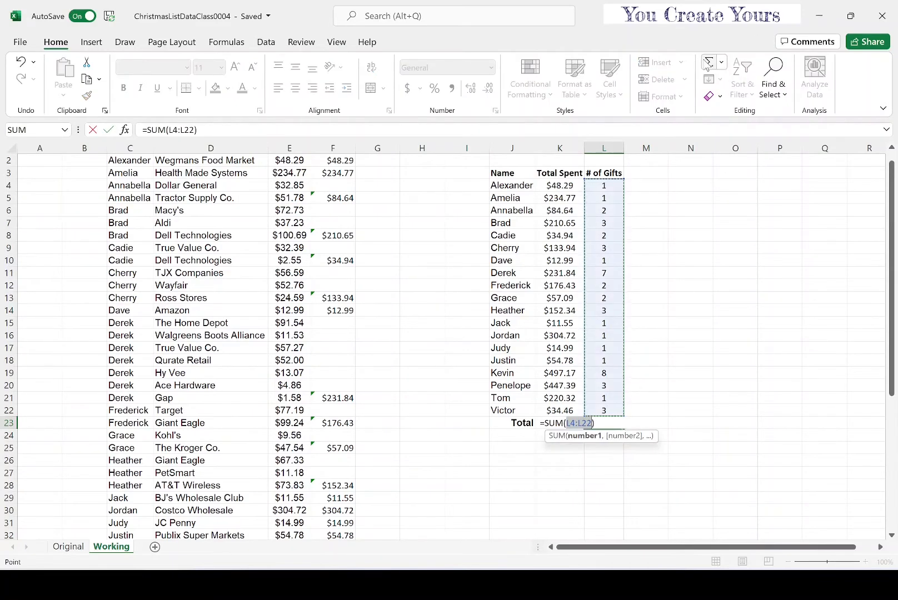
pyautogui.click(108, 130)
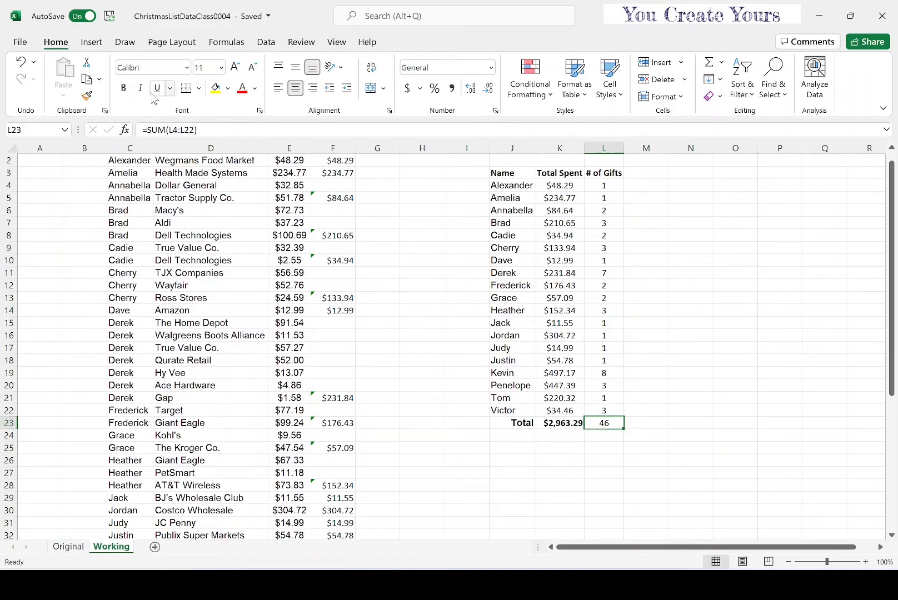
pyautogui.click(123, 87)
pyautogui.click(687, 255)
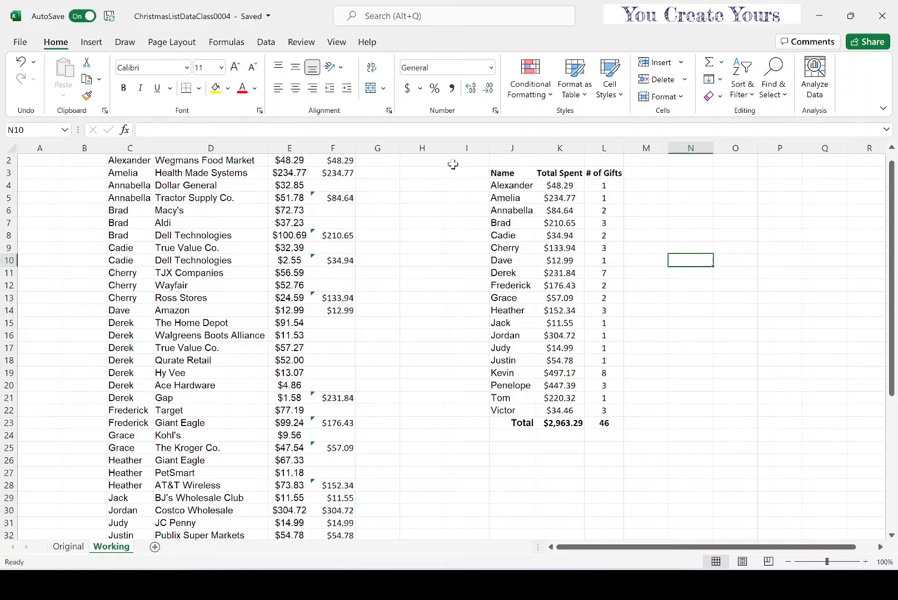
# Fill the range I2:M25 around the summary table with white to hide its gridlines.
pyautogui.moveTo(459, 173); pyautogui.dragTo(623, 176)
pyautogui.moveTo(465, 160)
pyautogui.mouseDown()
pyautogui.moveTo(614, 173)
pyautogui.moveTo(647, 265)
pyautogui.moveTo(653, 445)
pyautogui.mouseUp()
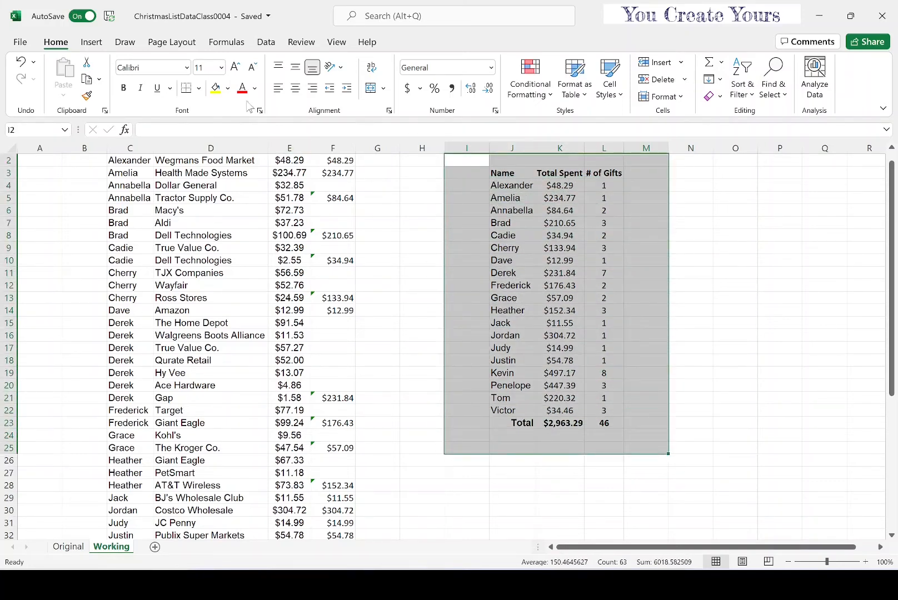
pyautogui.click(229, 89)
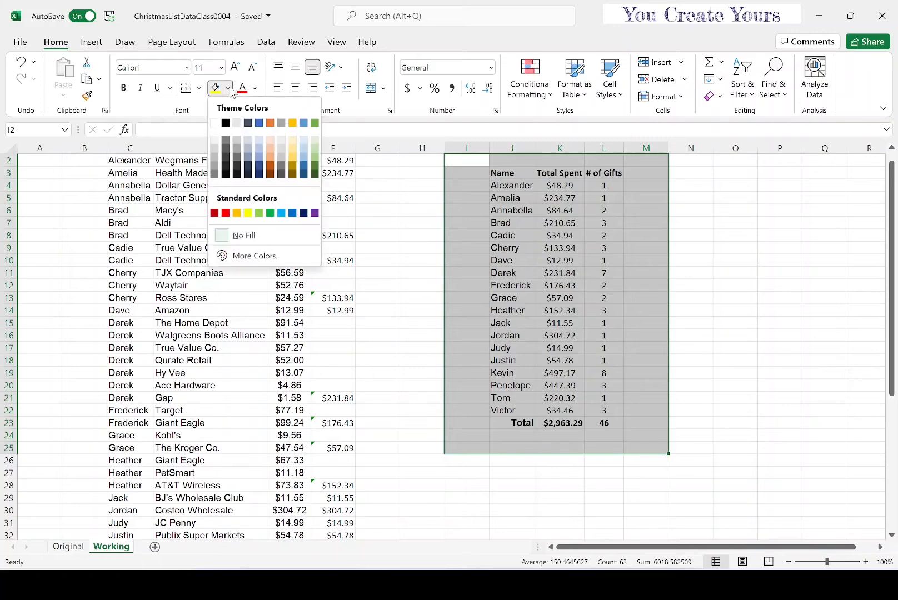
pyautogui.click(214, 124)
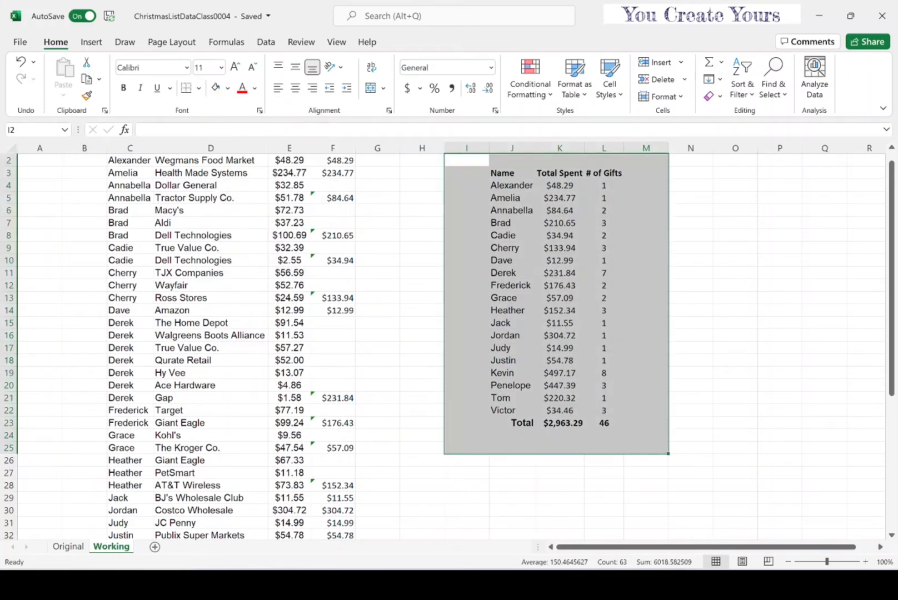
pyautogui.click(677, 272)
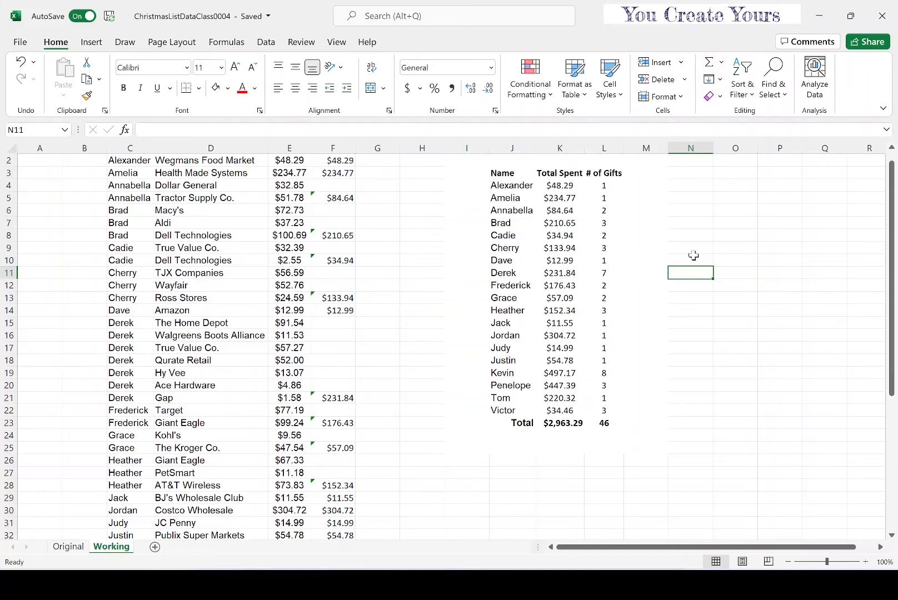
# Add bottom borders to J2:L2, J3:L3, J22:L22 and J23:L23, setting off the summary table's header and Total rows.
pyautogui.moveTo(510, 160); pyautogui.dragTo(595, 159)
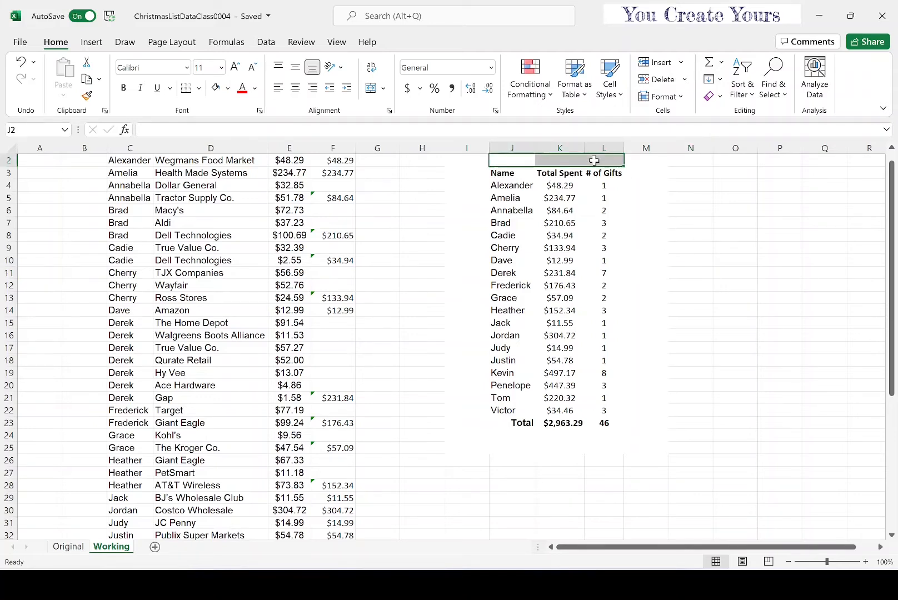
pyautogui.click(188, 91)
pyautogui.click(601, 185)
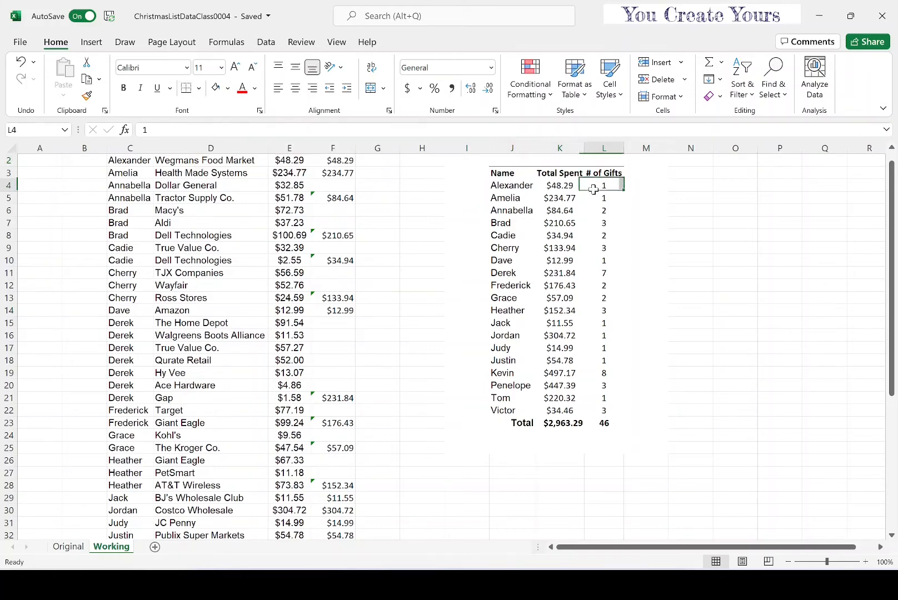
pyautogui.moveTo(518, 169); pyautogui.dragTo(612, 173)
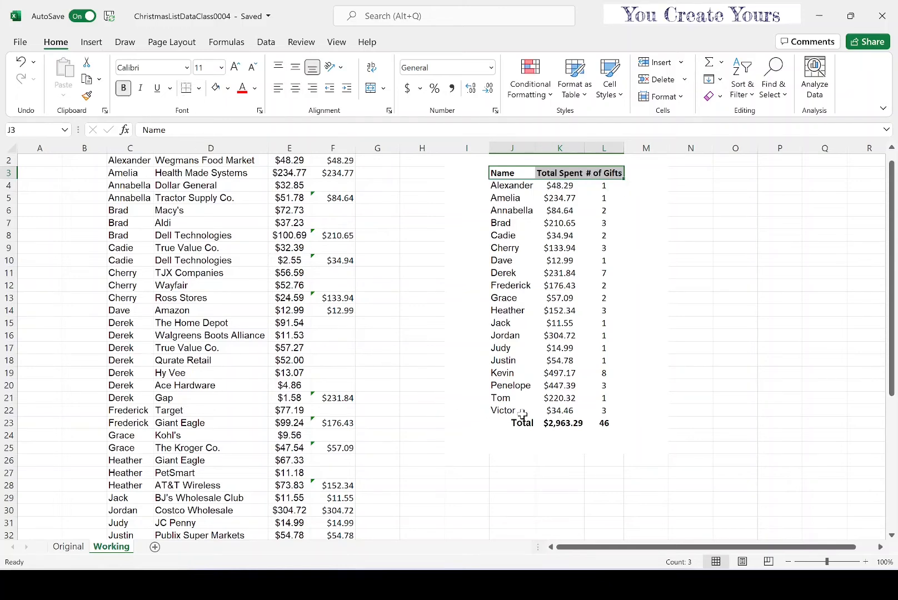
pyautogui.moveTo(504, 410); pyautogui.dragTo(612, 411)
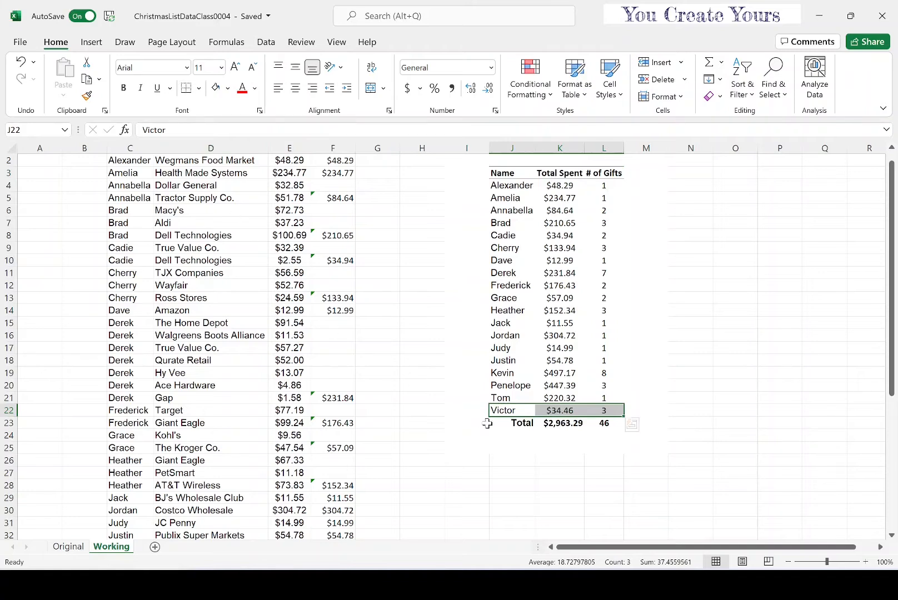
pyautogui.moveTo(502, 426); pyautogui.dragTo(589, 424)
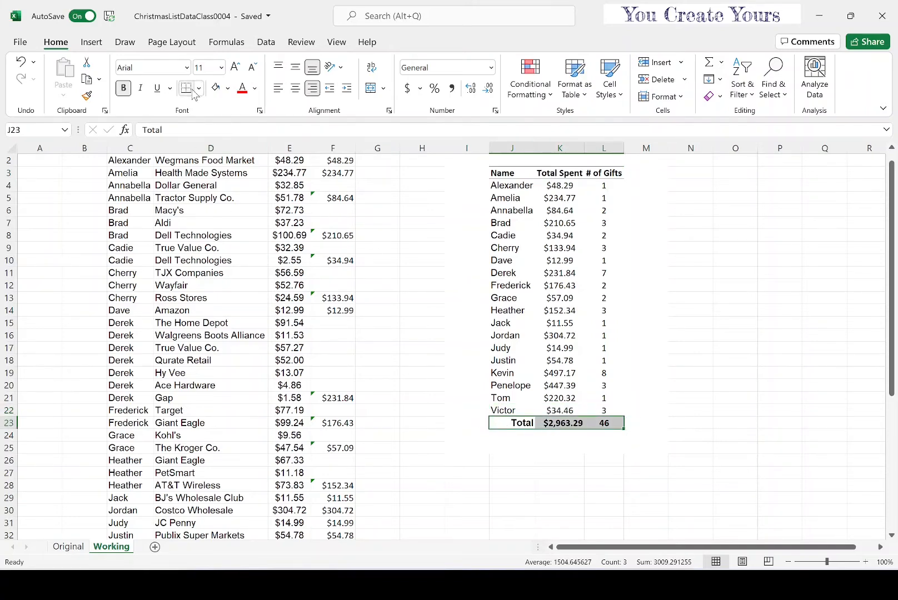
pyautogui.click(729, 363)
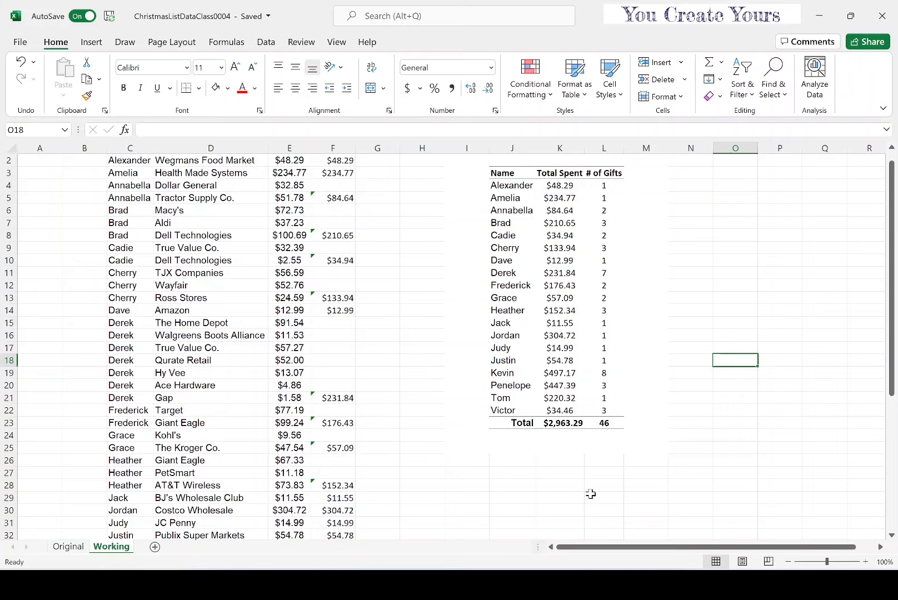
# Insert a 2-D clustered column chart from the Name and Total Spent data in J3:K22.
pyautogui.moveTo(510, 176); pyautogui.dragTo(541, 413)
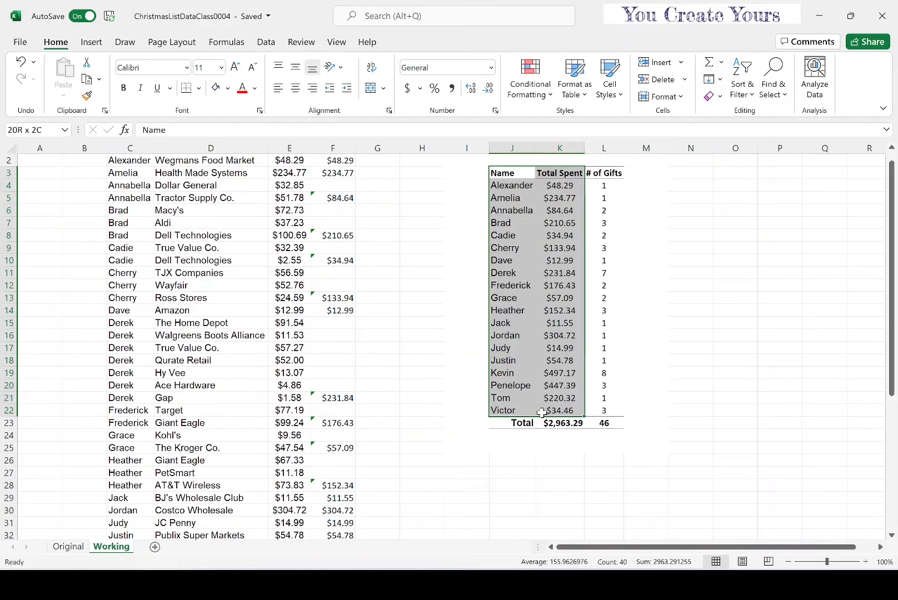
pyautogui.moveTo(541, 412); pyautogui.dragTo(541, 413)
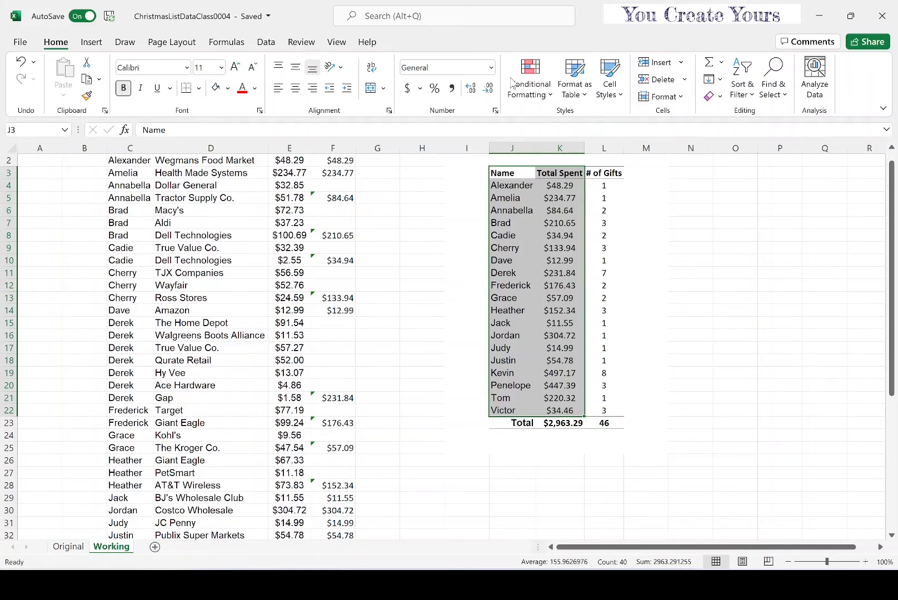
pyautogui.click(91, 44)
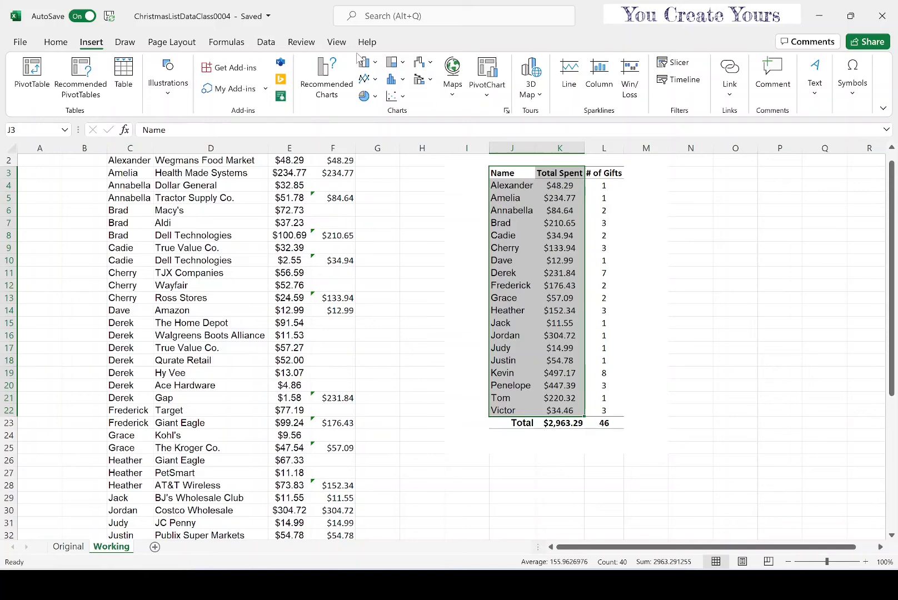
pyautogui.click(331, 75)
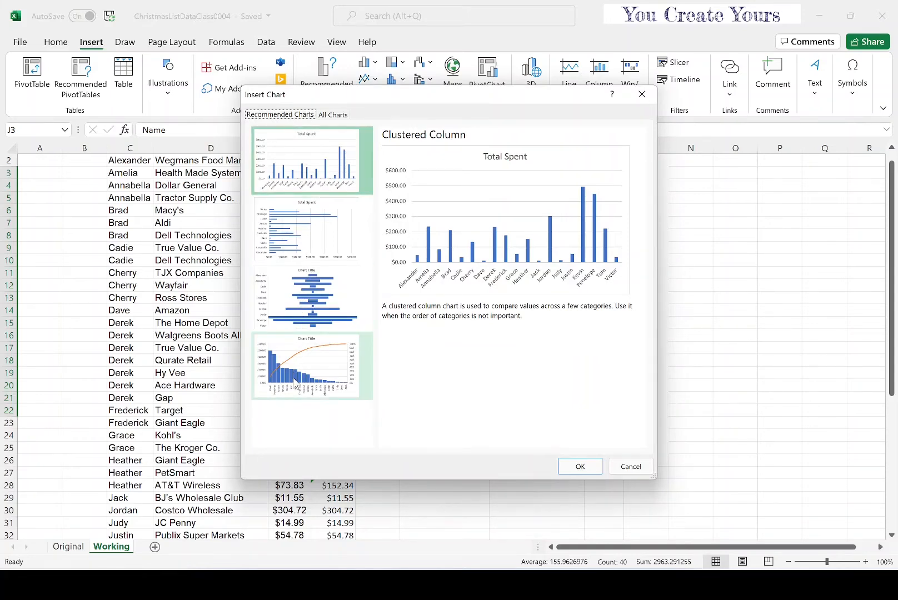
pyautogui.click(630, 466)
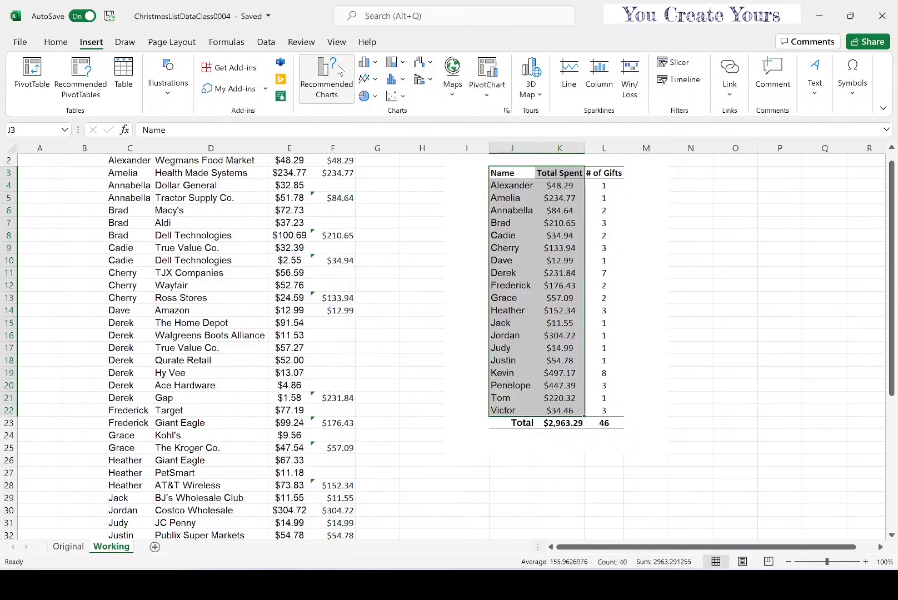
pyautogui.click(374, 62)
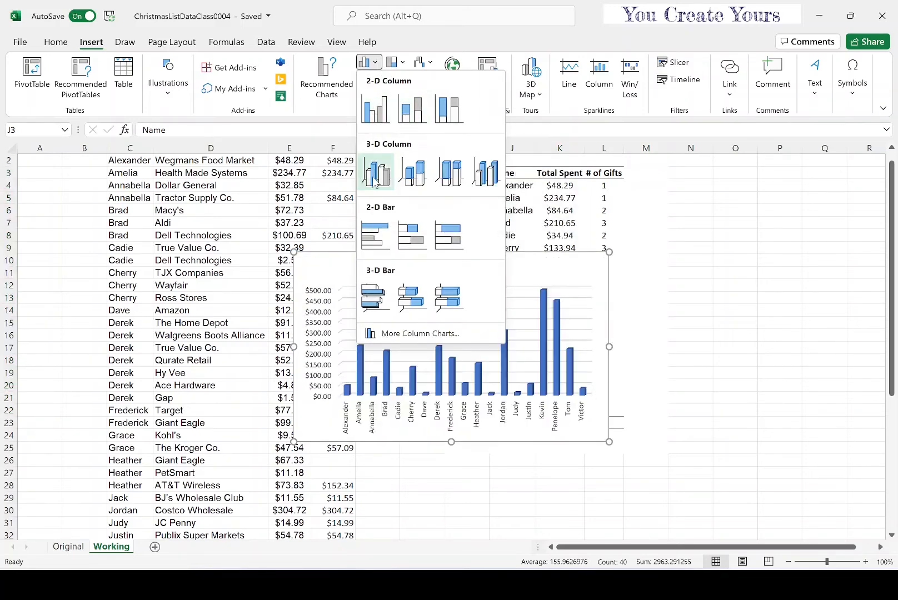
pyautogui.click(373, 114)
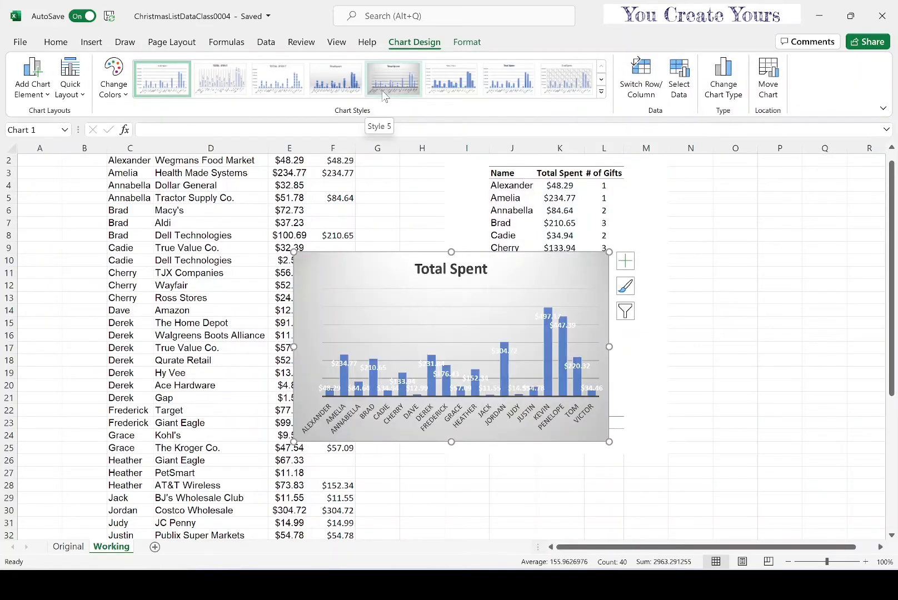
# Move the Total Spent chart below the summary table, starting around row 25, and examine its columns.
pyautogui.moveTo(408, 255); pyautogui.dragTo(537, 445)
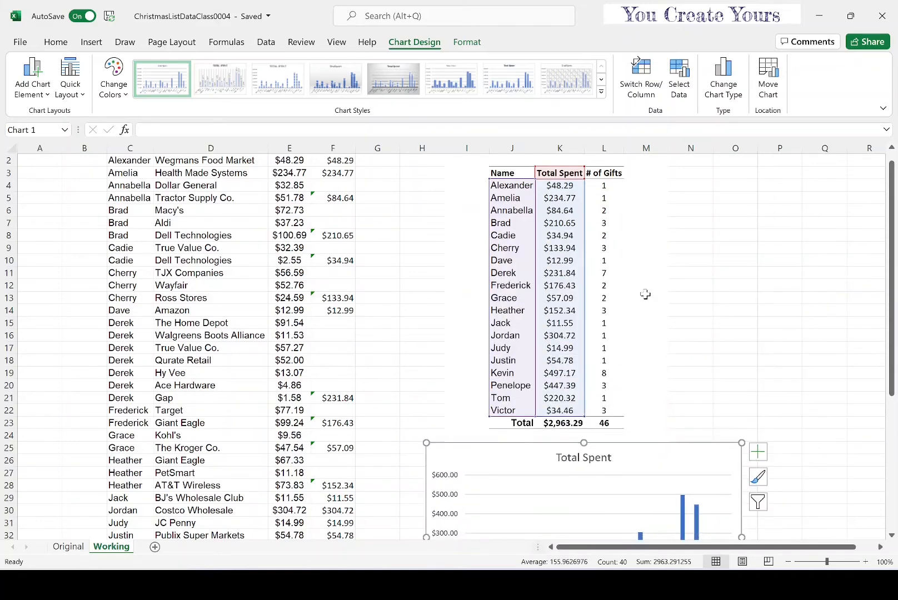
pyautogui.scroll(-5, 646, 295)
pyautogui.scroll(-1, 646, 295)
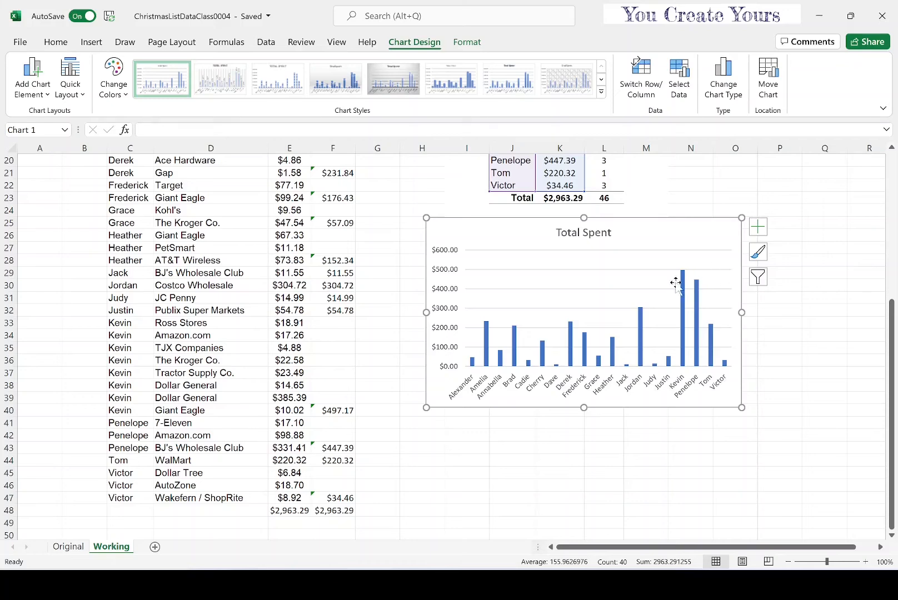
pyautogui.moveTo(683, 285)
pyautogui.moveTo(627, 367)
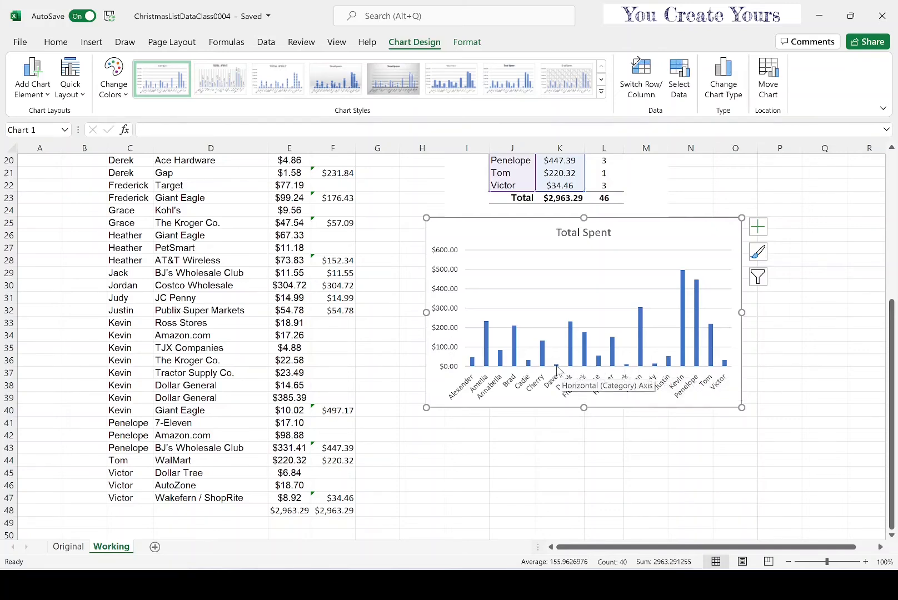
pyautogui.moveTo(558, 368)
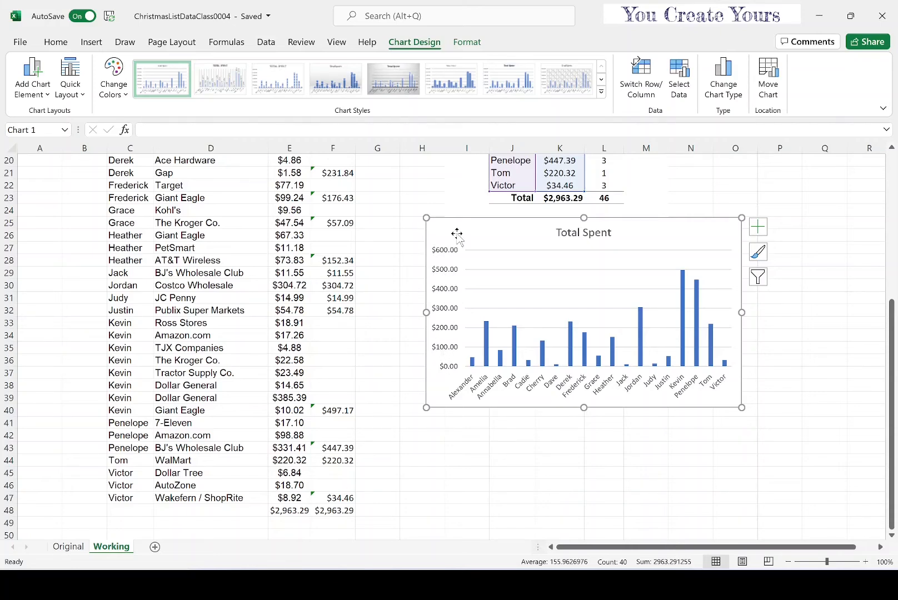
# Add a primary horizontal axis title to the chart reading "Name".
pyautogui.click(49, 96)
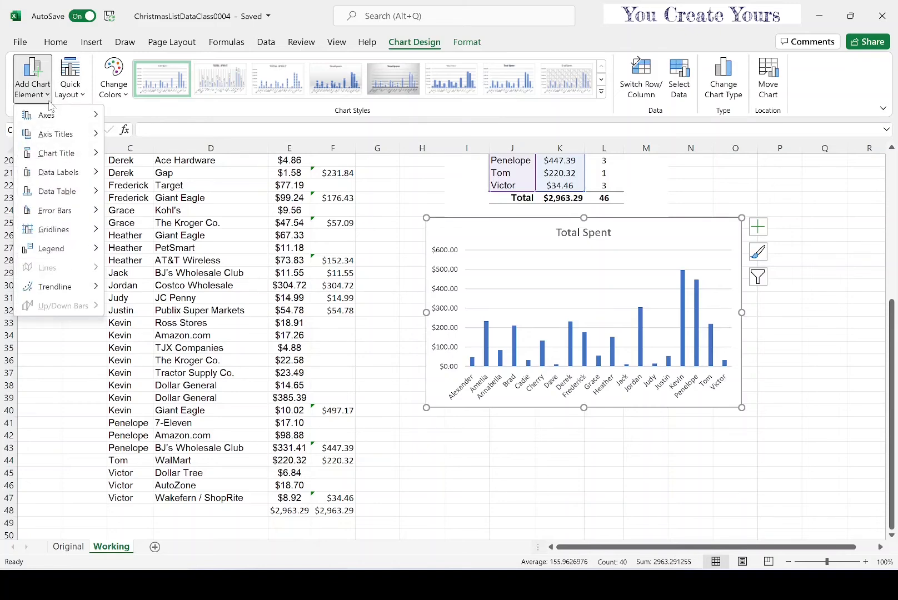
pyautogui.moveTo(50, 115)
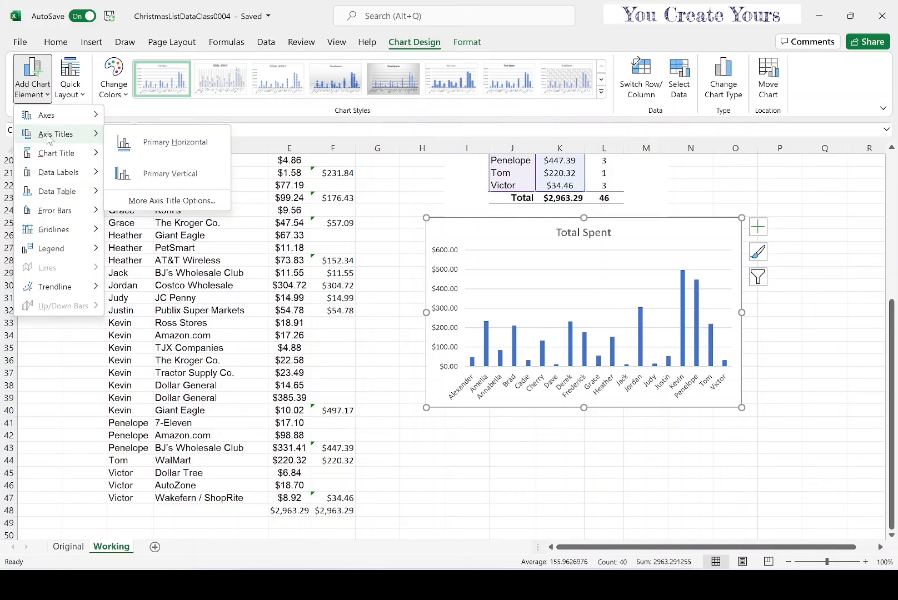
pyautogui.click(155, 143)
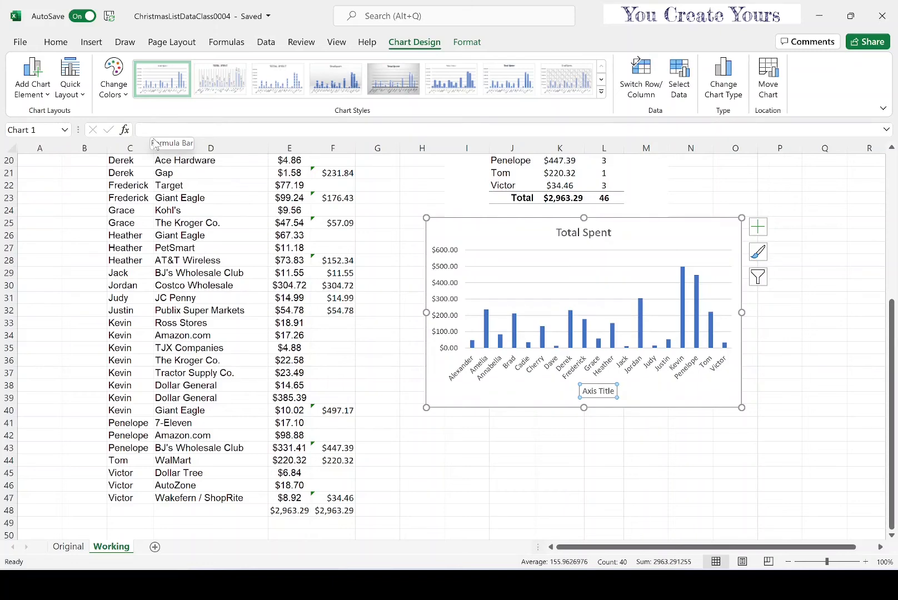
pyautogui.write('Name')
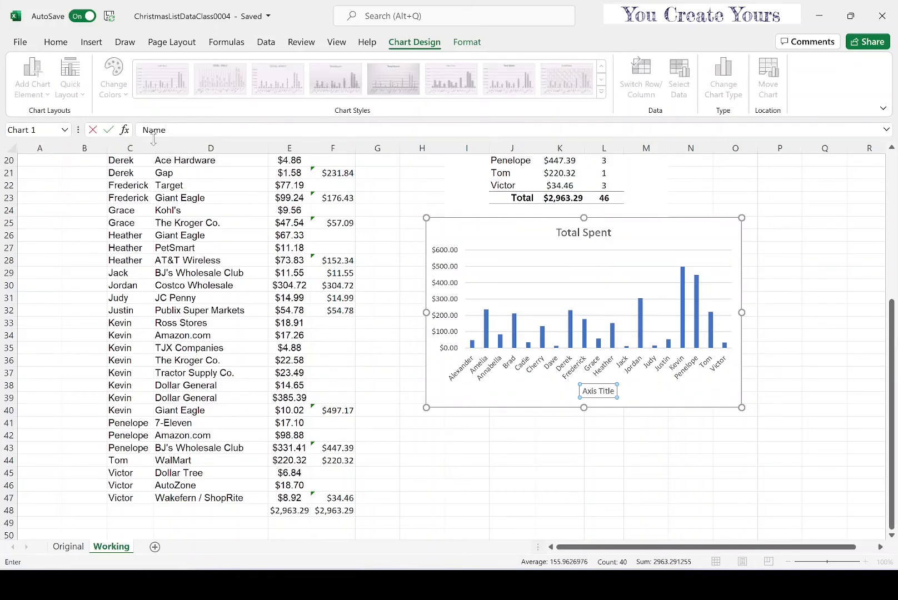
pyautogui.press('Return')
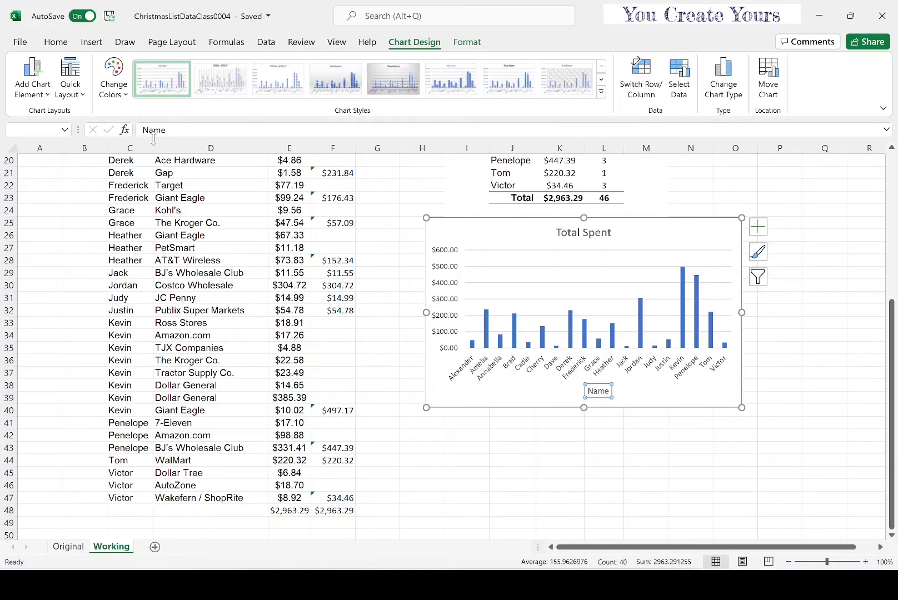
# Add a primary vertical axis title to the chart reading "Total Amount Spent".
pyautogui.click(29, 95)
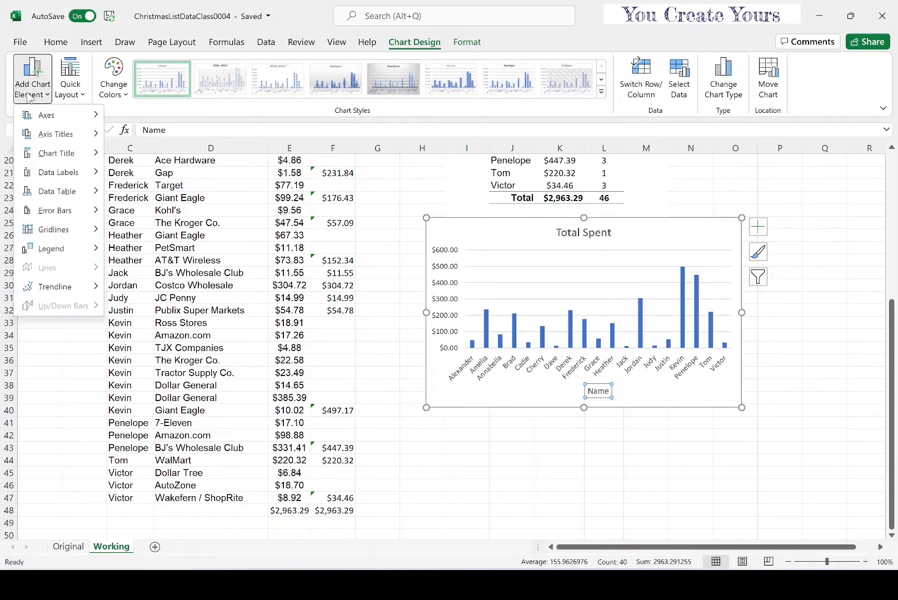
pyautogui.moveTo(34, 140)
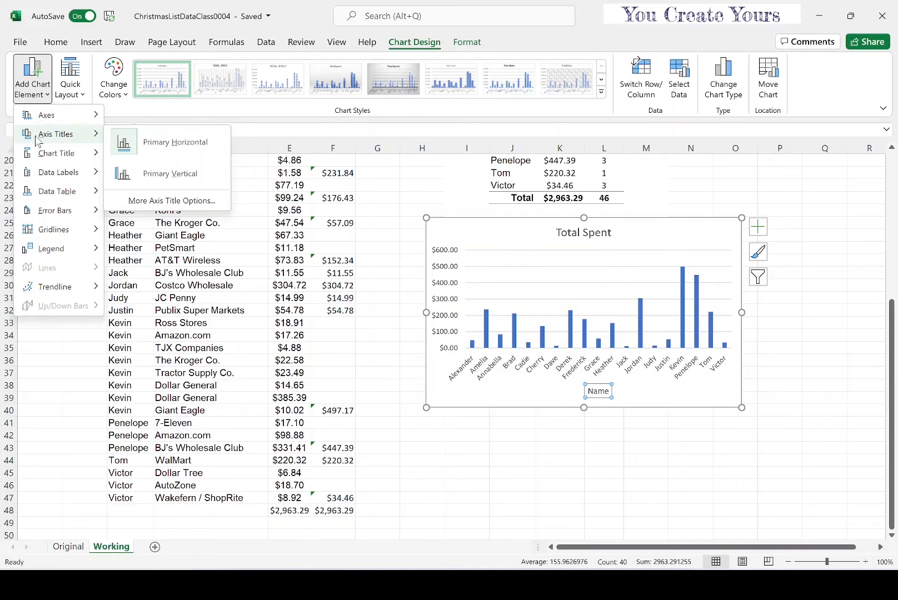
pyautogui.click(162, 177)
pyautogui.write('total')
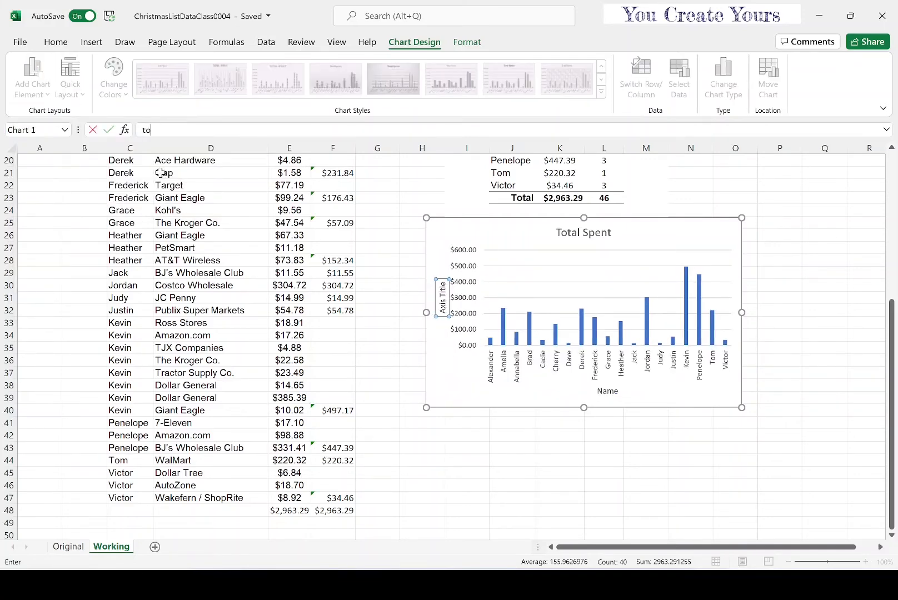
pyautogui.press('BackSpace')
pyautogui.press('BackSpace')
pyautogui.press('BackSpace')
pyautogui.press('BackSpace')
pyautogui.press('BackSpace')
pyautogui.write('Total Amount Spen')
pyautogui.press('Return')
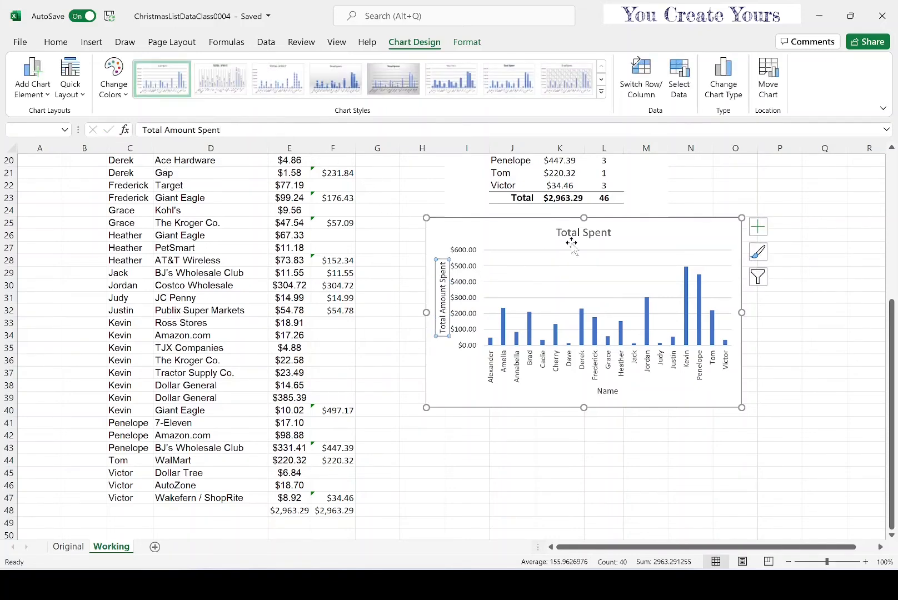
# Place the chart title above the chart and set its text to "Christmas Spending Per Individual, Christmas 2021".
pyautogui.click(42, 95)
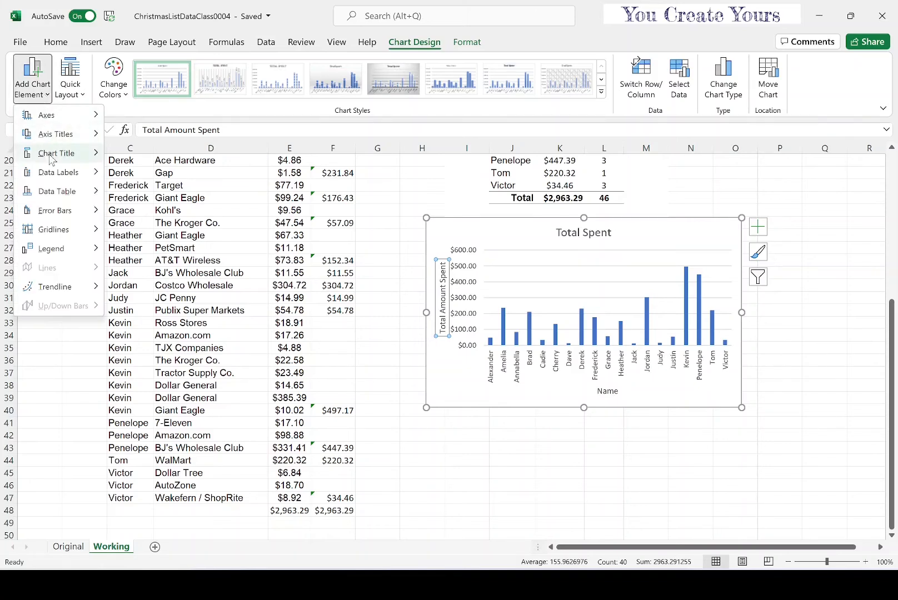
pyautogui.moveTo(55, 153)
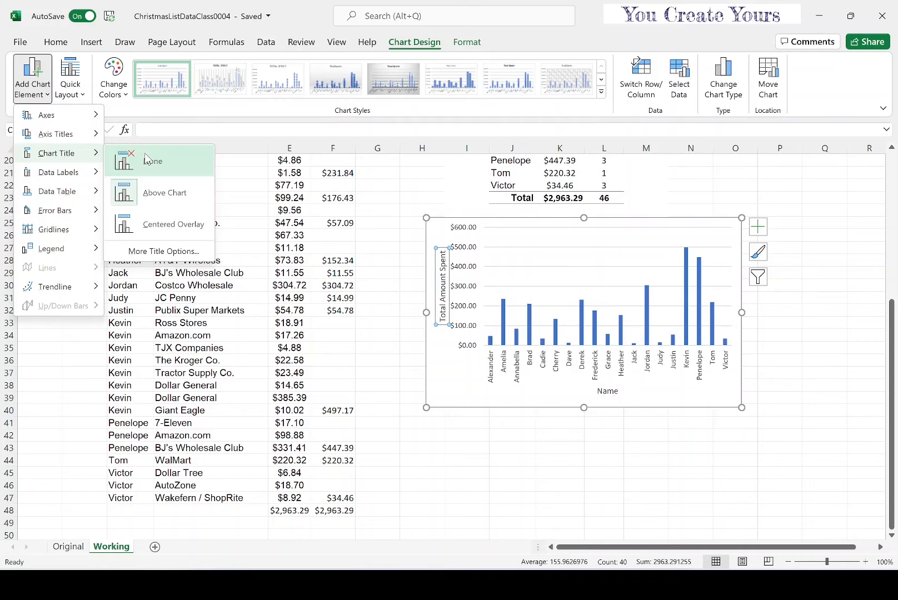
pyautogui.click(146, 195)
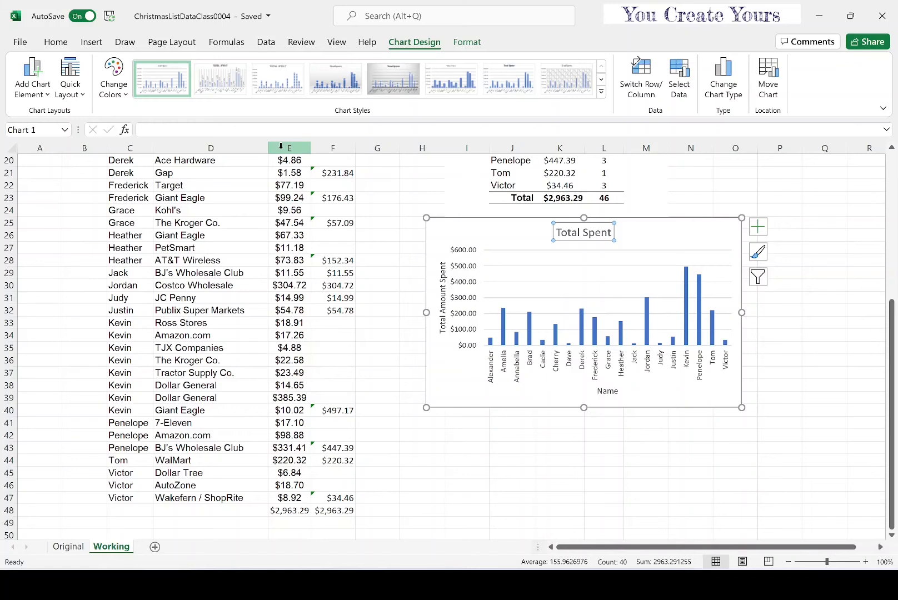
pyautogui.write('Sp')
pyautogui.press('BackSpace')
pyautogui.press('BackSpace')
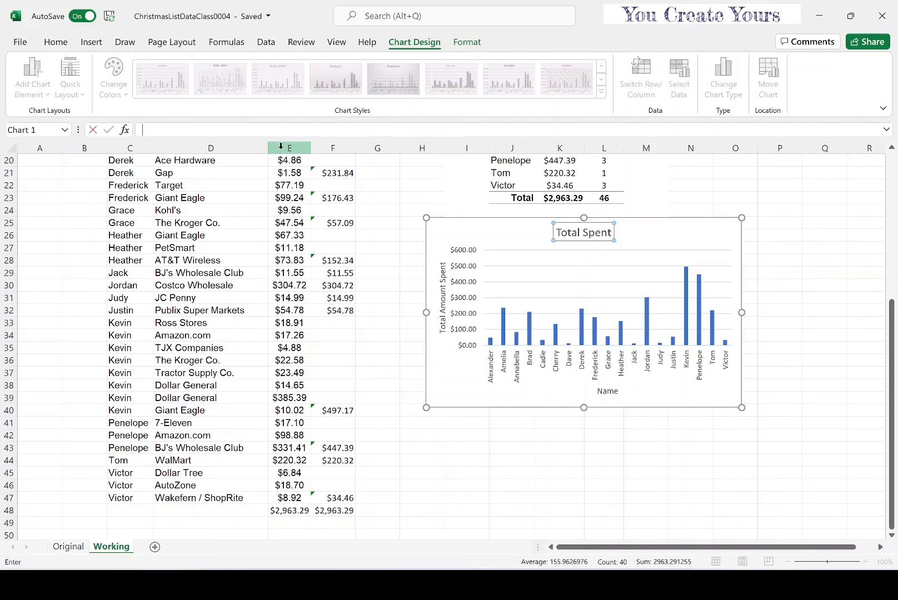
pyautogui.write('Christmas Spending Per INd')
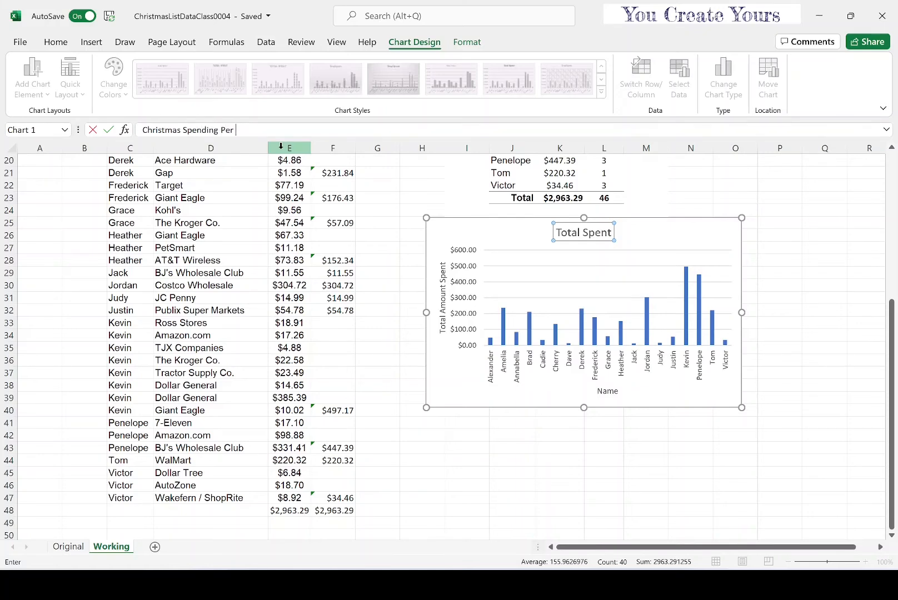
pyautogui.press('BackSpace')
pyautogui.press('BackSpace')
pyautogui.write('ndividual, Christmas 2022')
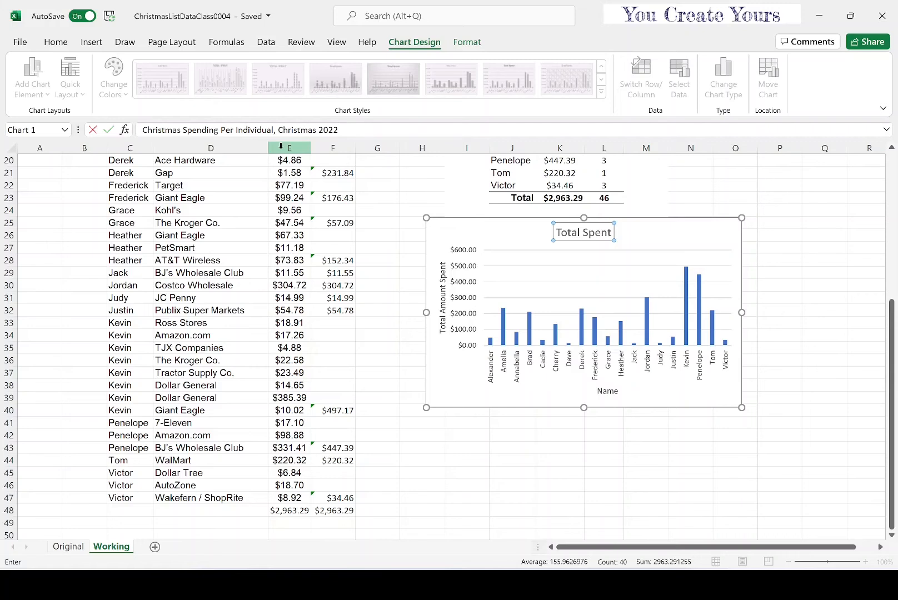
pyautogui.press('BackSpace')
pyautogui.write('1')
pyautogui.press('Return')
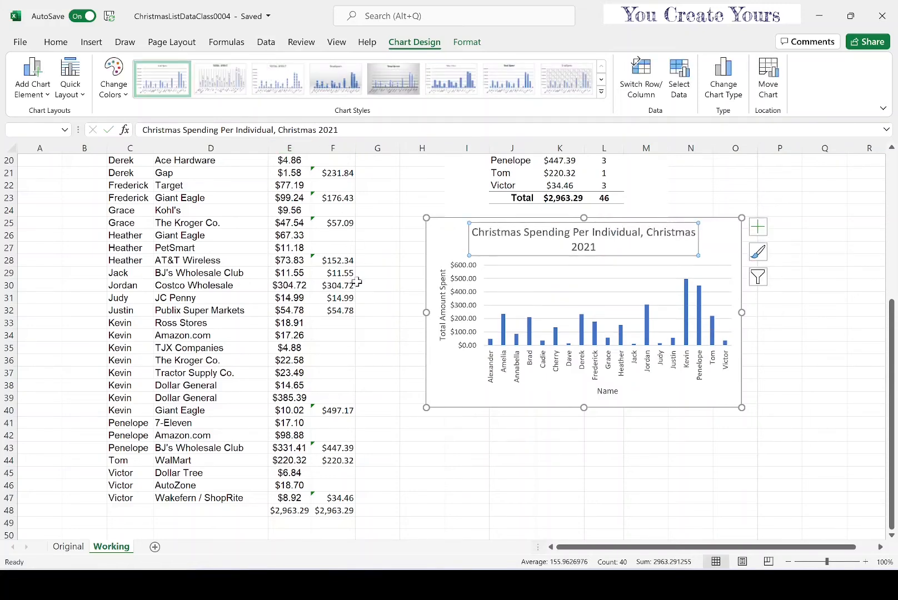
pyautogui.click(493, 436)
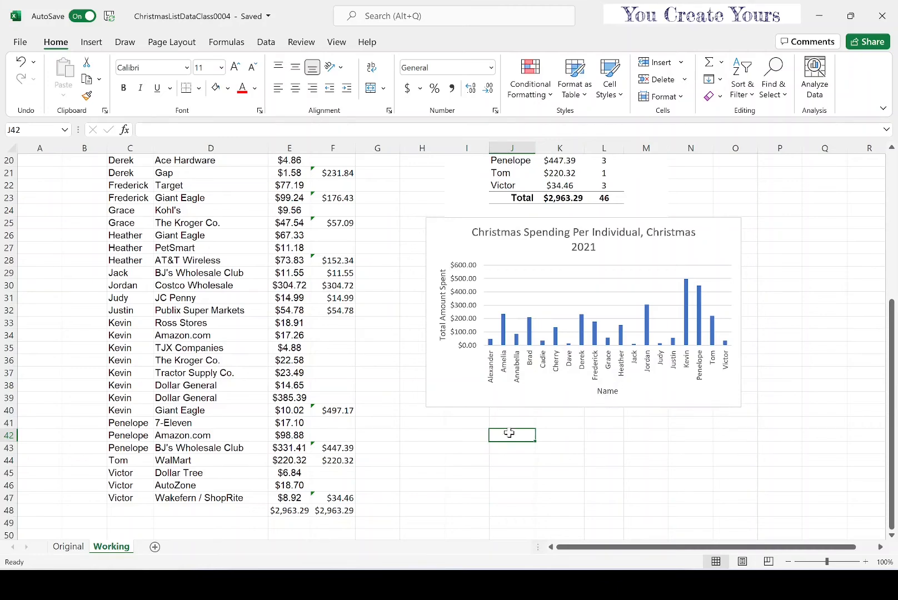
# Delete the horizontal axis title "Name" from the chart.
pyautogui.click(610, 391)
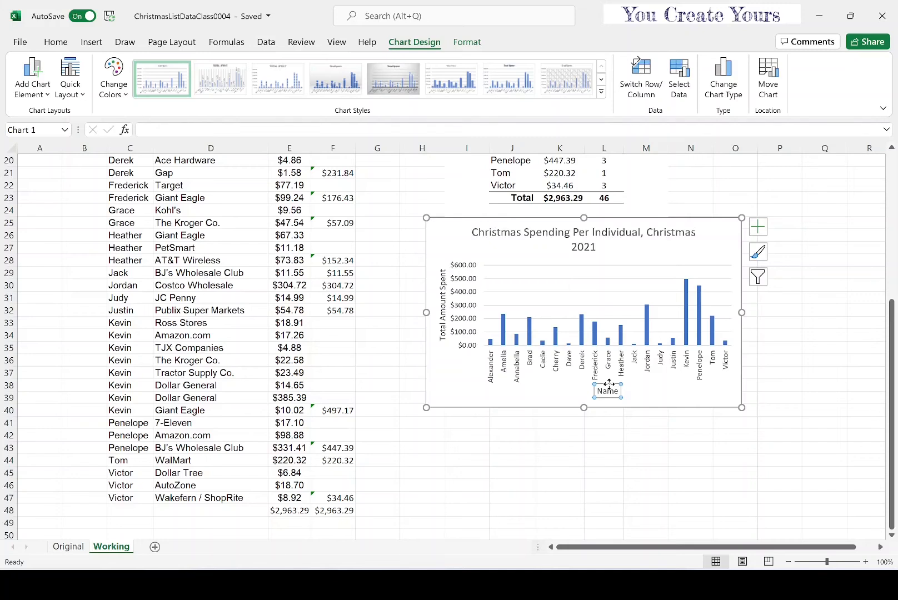
pyautogui.press('Delete')
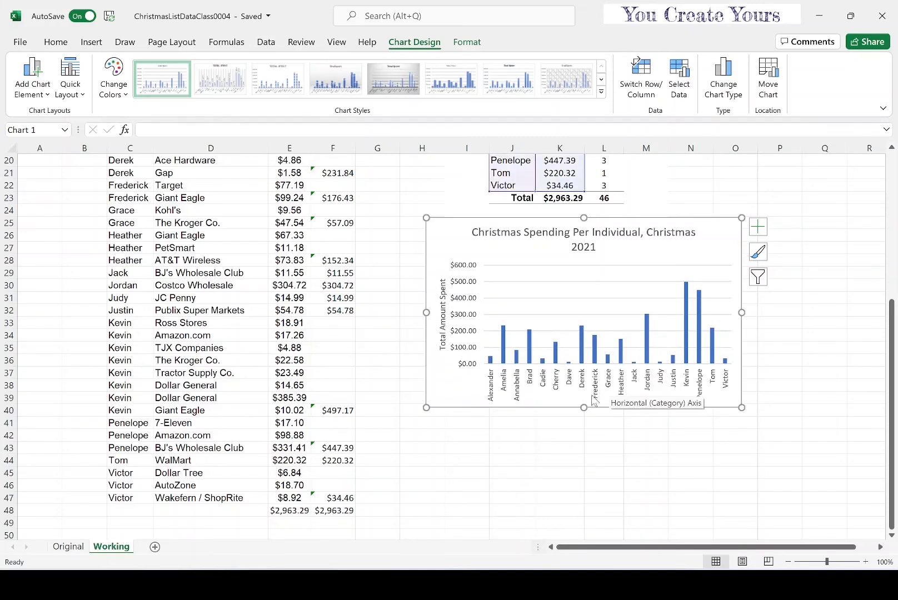
pyautogui.click(576, 453)
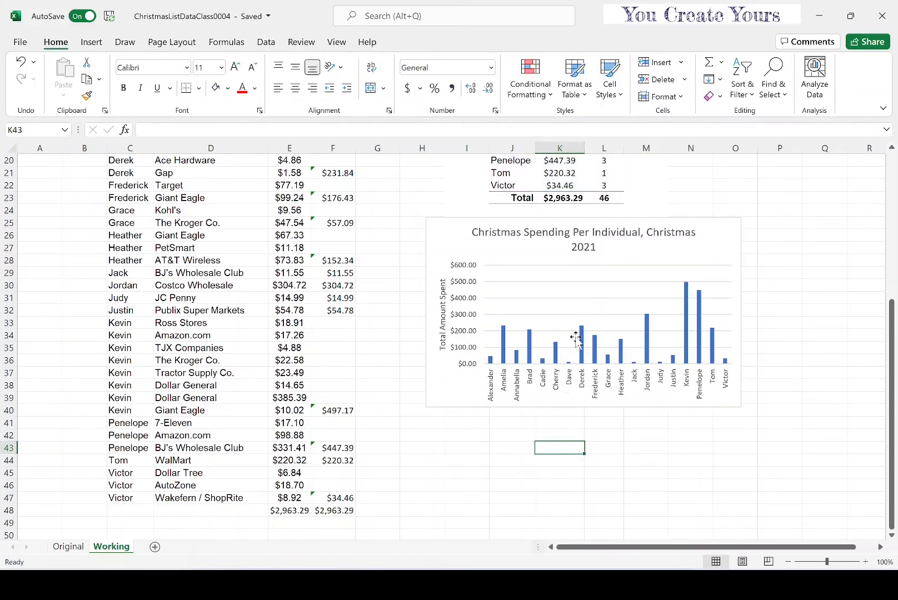
# Recolour the chart's columns green using a Monochromatic palette from the chart colour options.
pyautogui.click(686, 301)
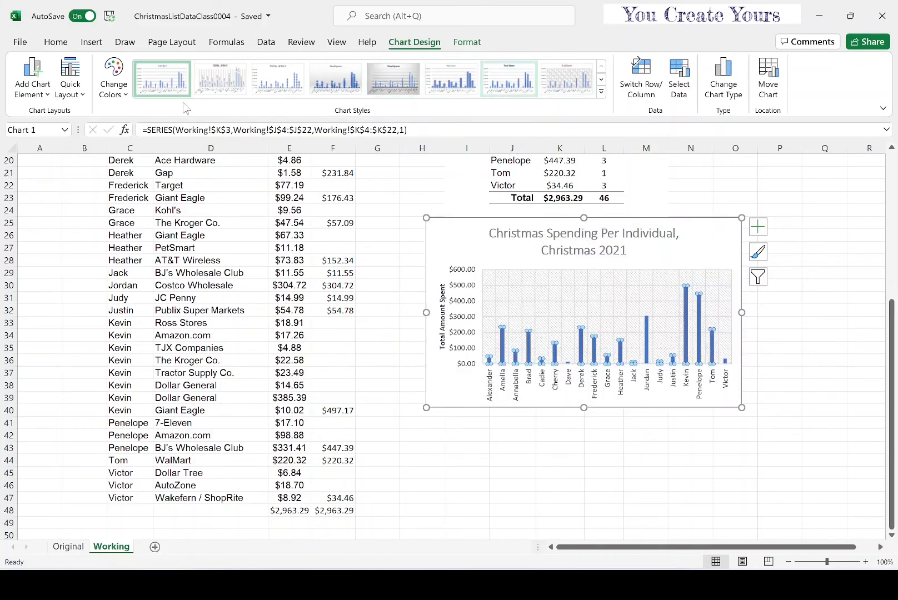
pyautogui.click(107, 88)
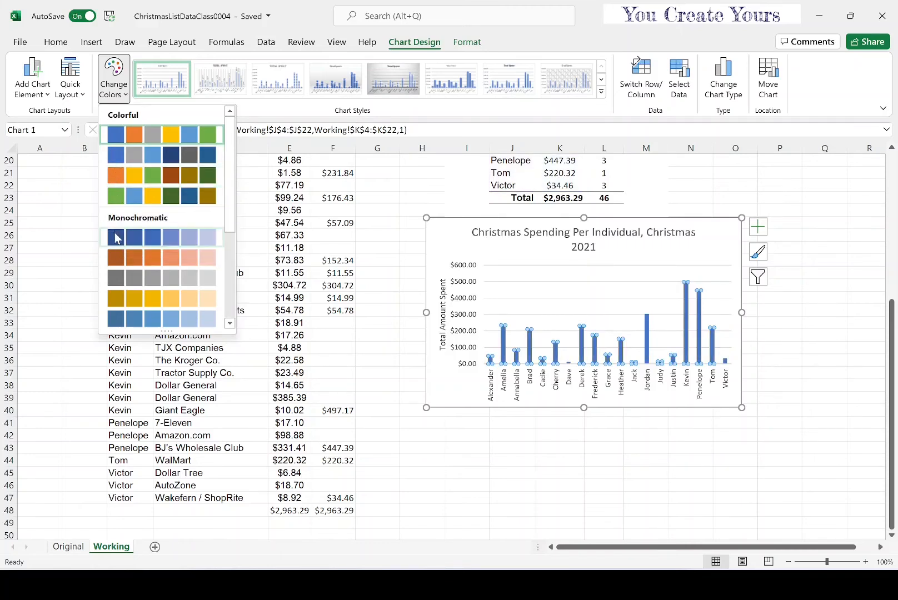
pyautogui.click(115, 238)
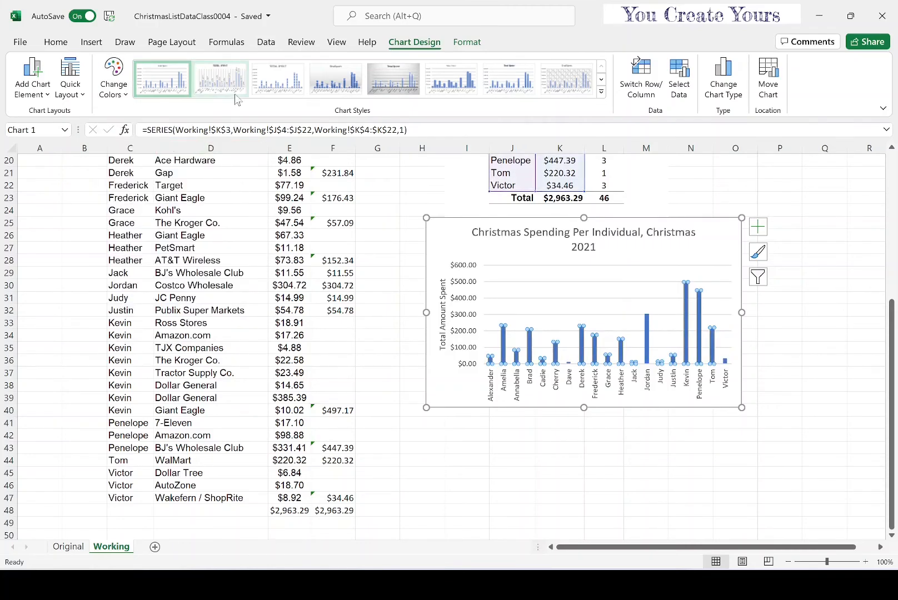
pyautogui.click(114, 78)
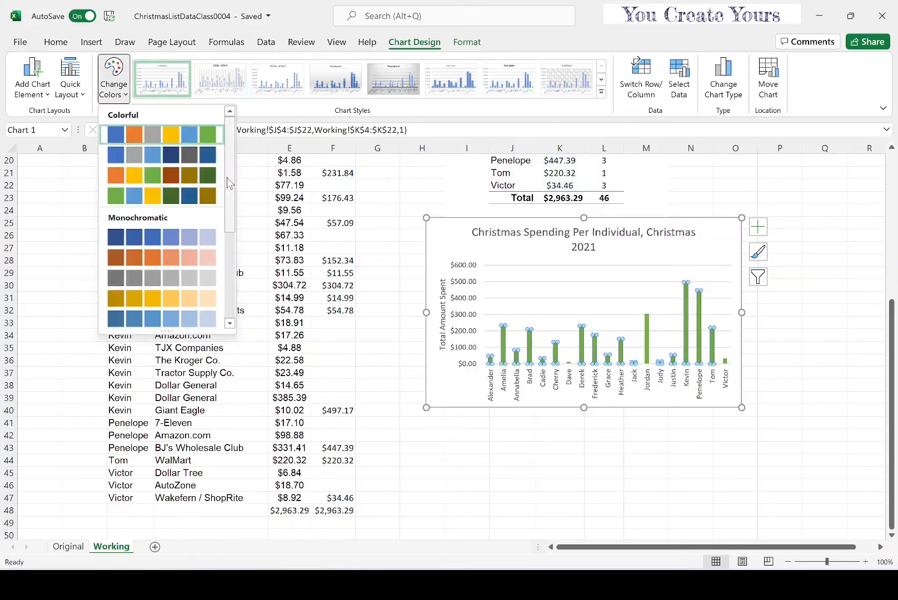
pyautogui.moveTo(227, 178); pyautogui.dragTo(140, 240)
pyautogui.click(137, 237)
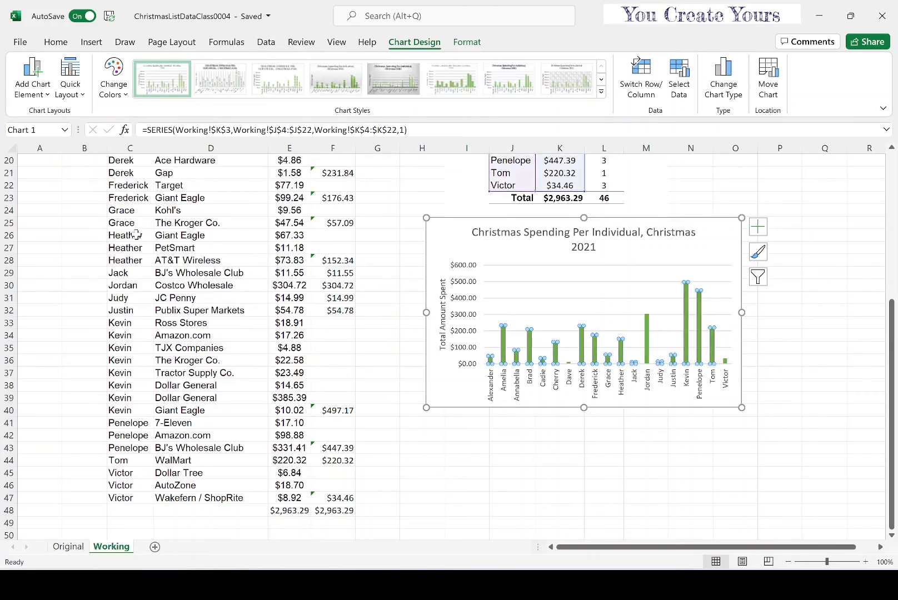
pyautogui.click(812, 346)
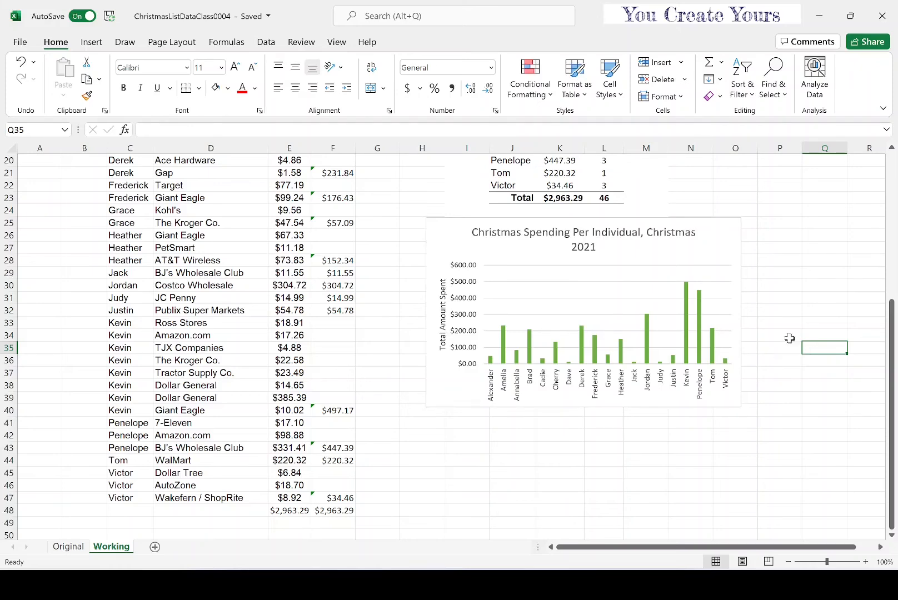
# Switch to Word and create a new blank document.
pyautogui.scroll(6, 790, 338)
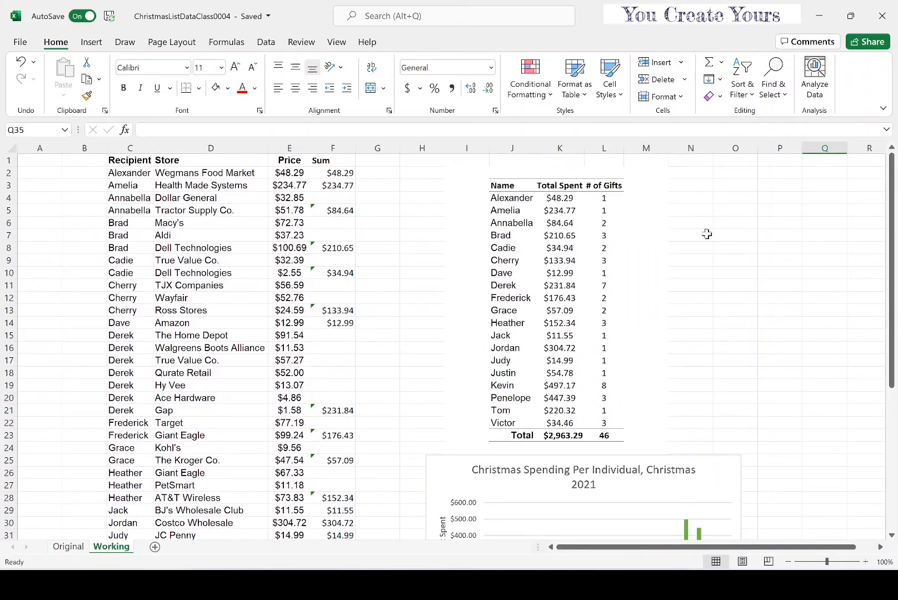
pyautogui.click(688, 221)
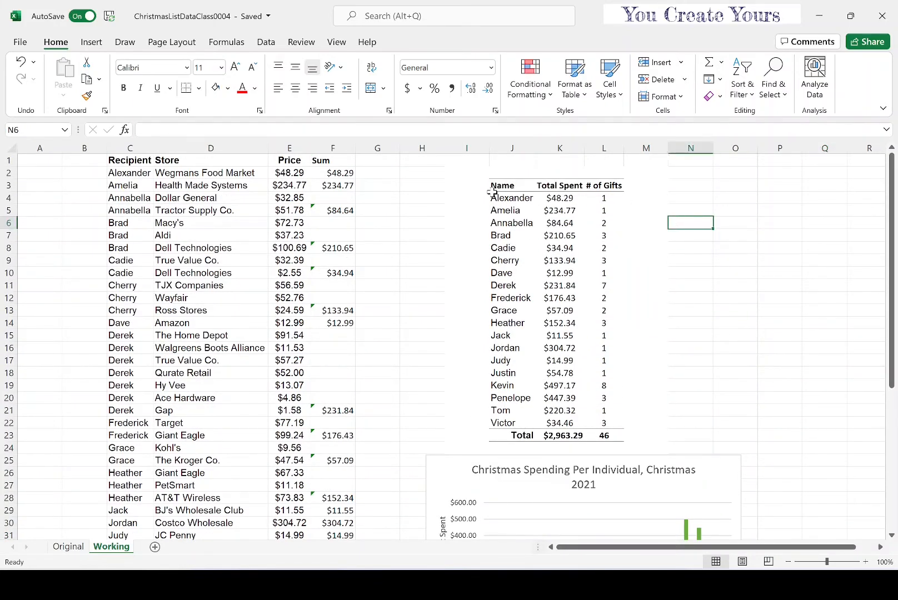
pyautogui.scroll(-1, 656, 273)
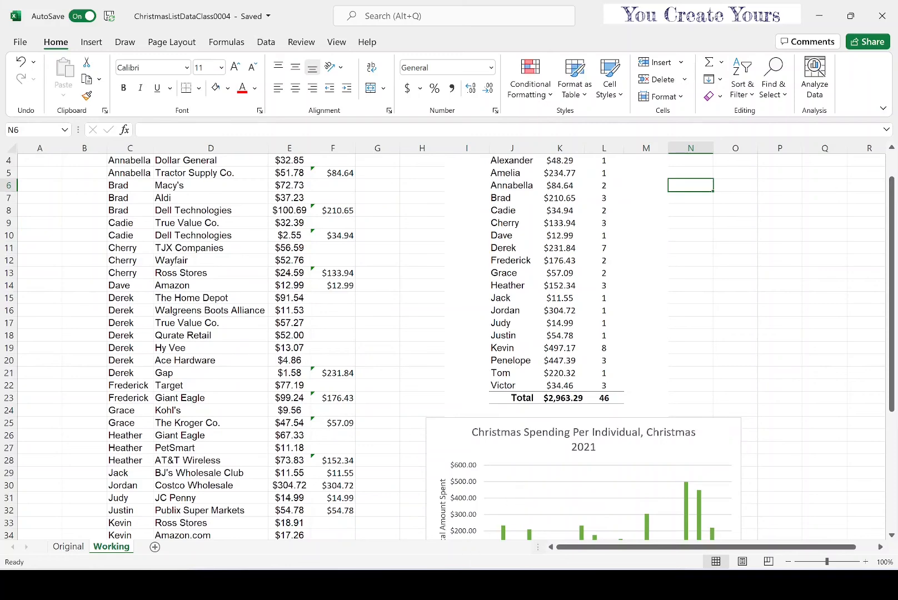
pyautogui.click(439, 584)
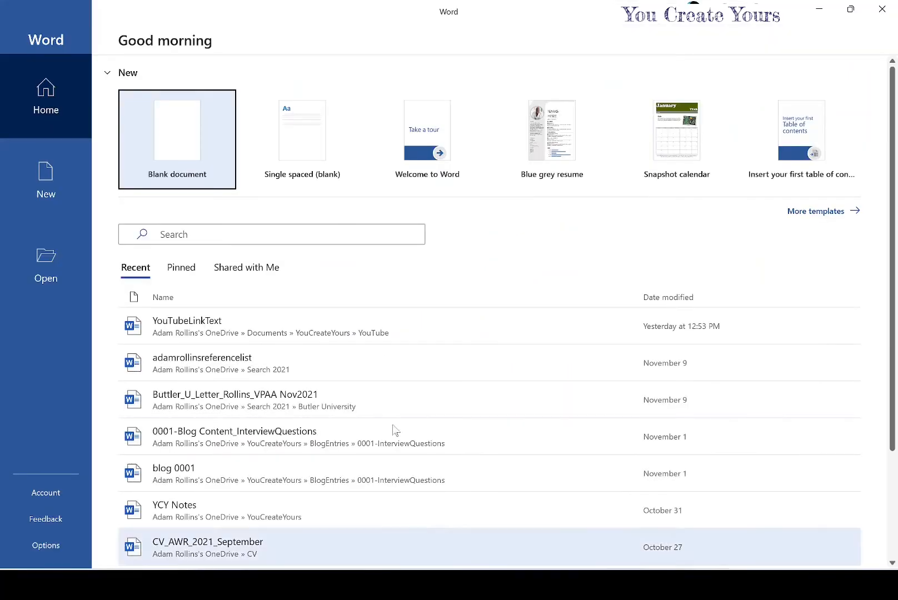
pyautogui.click(172, 156)
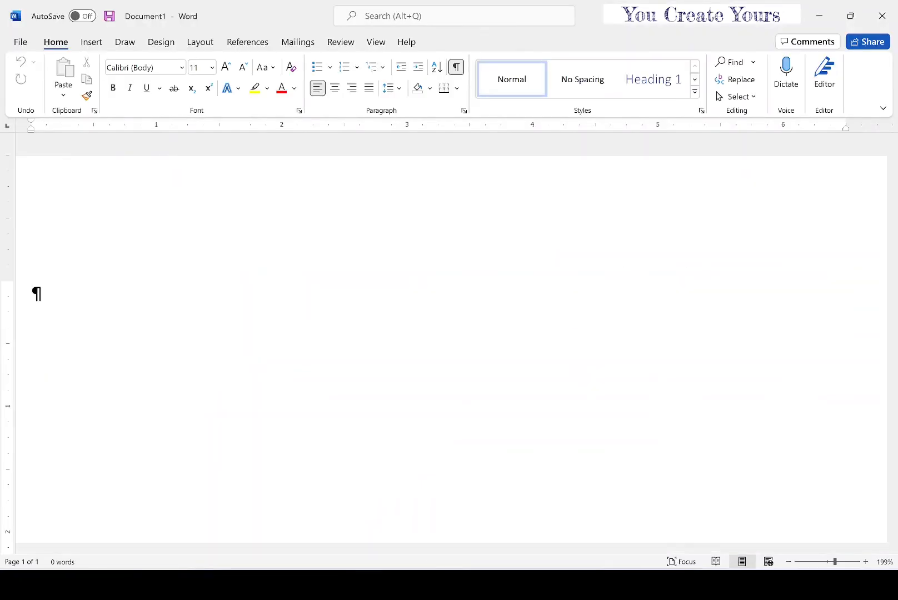
# Return to the Excel workbook and copy the summary table J3:L23, from the headers through the Total row.
pyautogui.moveTo(464, 585)
pyautogui.click(463, 517)
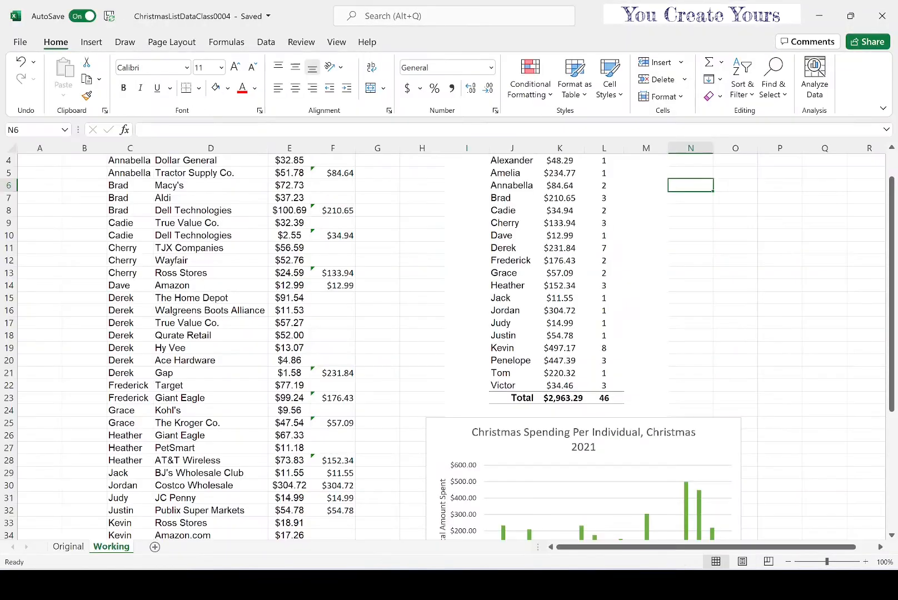
pyautogui.scroll(1, 673, 264)
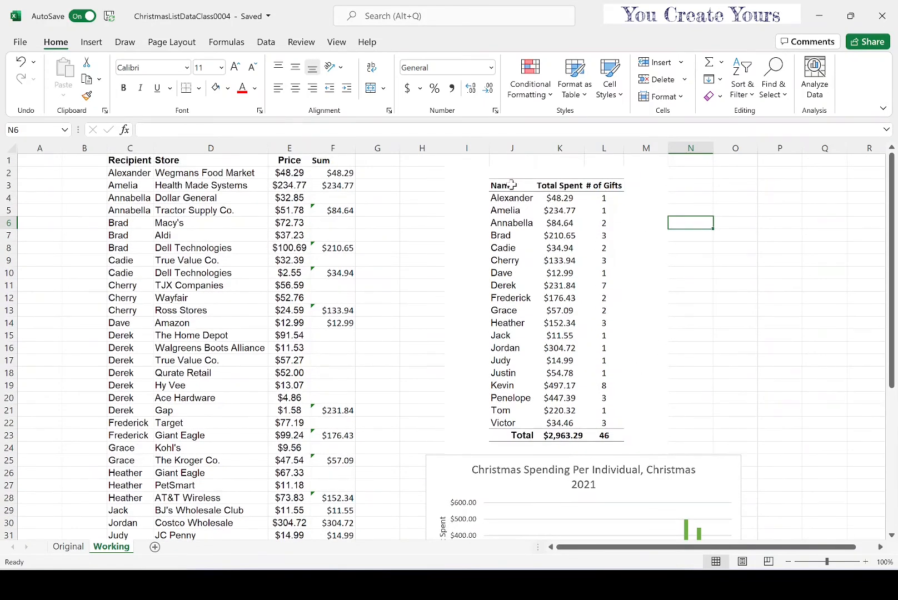
pyautogui.moveTo(502, 185); pyautogui.dragTo(610, 432)
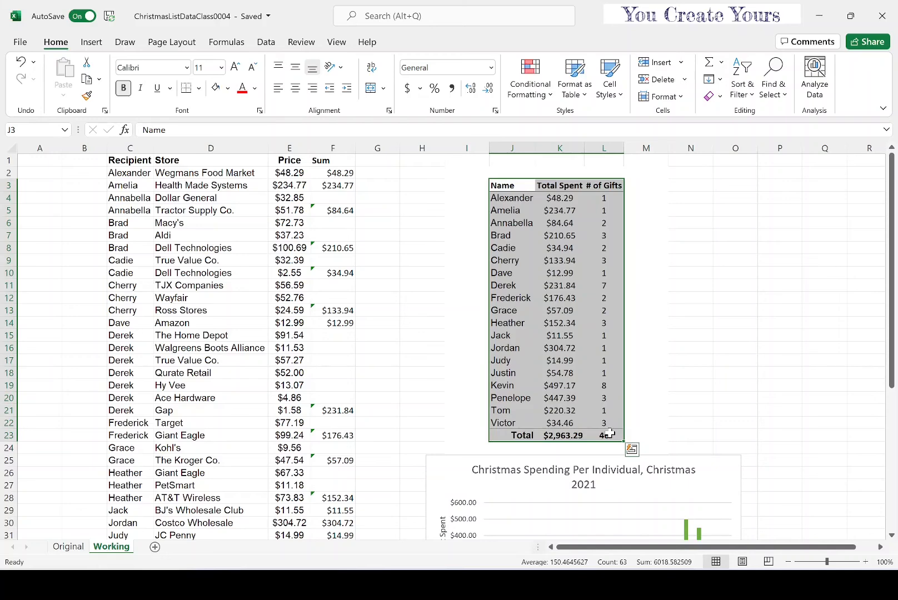
pyautogui.hotkey('ctrl', 'c')
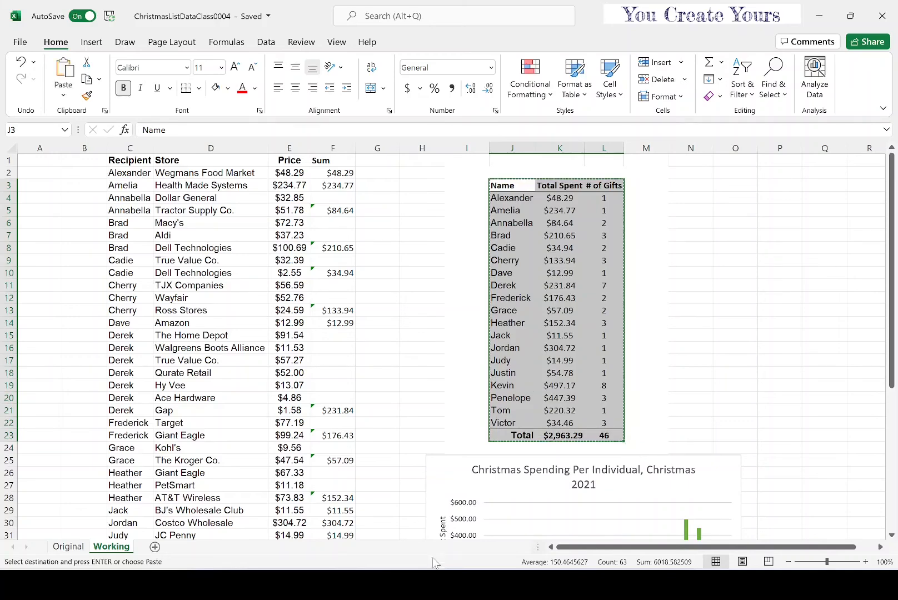
# Switch to the blank Word document and paste the copied summary table as a picture.
pyautogui.hotkey('alt', 'Tab')
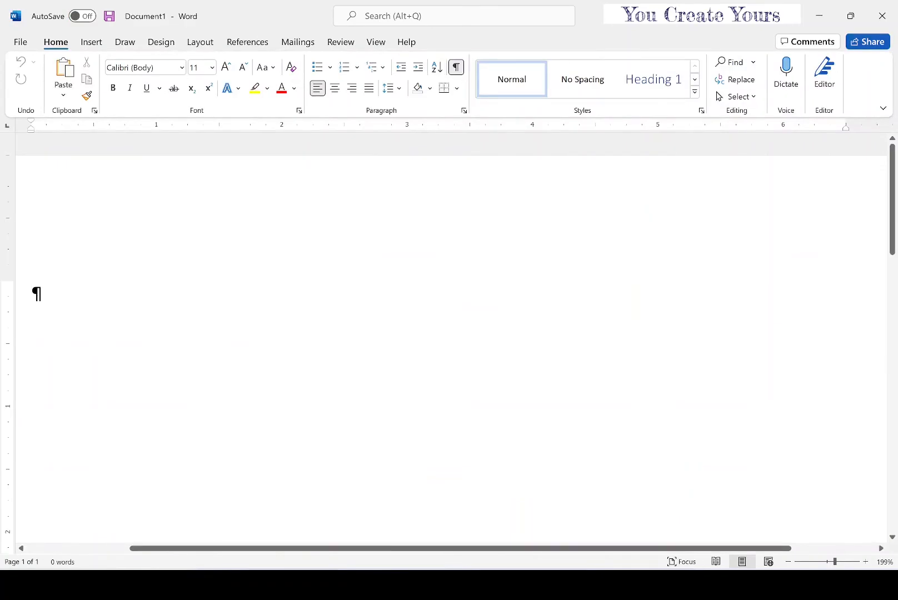
pyautogui.click(64, 98)
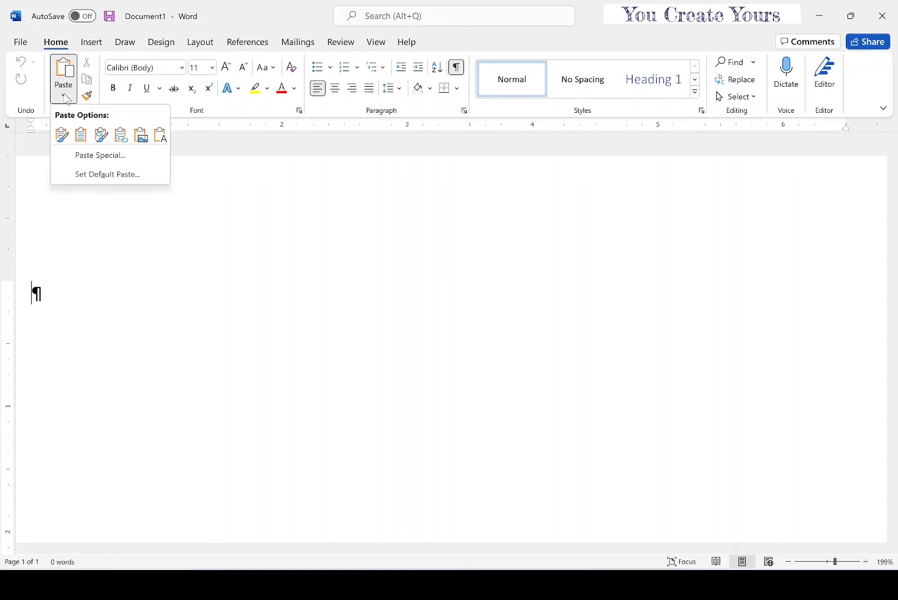
pyautogui.click(141, 140)
pyautogui.scroll(3, 211, 393)
pyautogui.scroll(3, 211, 394)
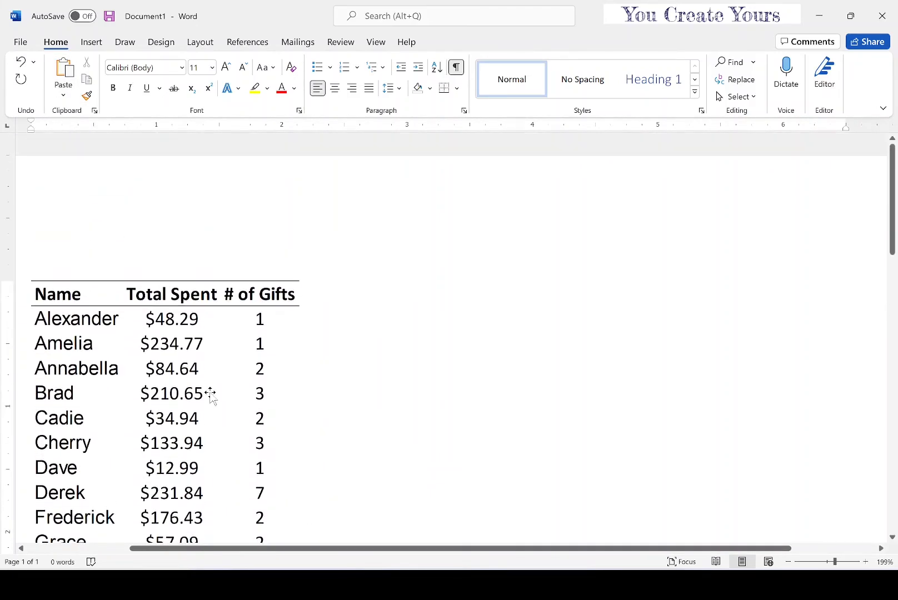
# Check the pasted table picture down to its Total row and add two blank paragraphs below it.
pyautogui.scroll(-5, 211, 395)
pyautogui.click(202, 323)
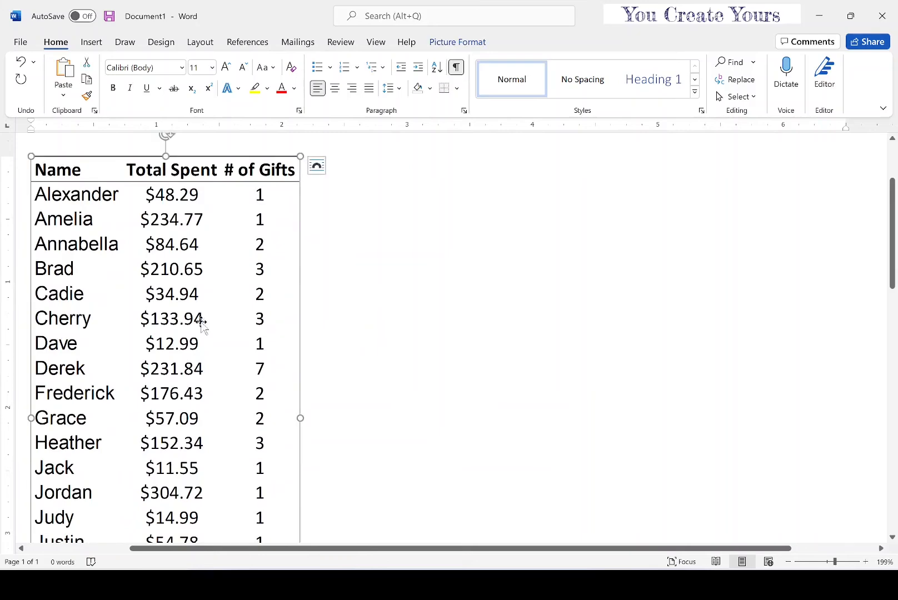
pyautogui.click(241, 317)
pyautogui.scroll(-2, 242, 313)
pyautogui.scroll(-4, 242, 312)
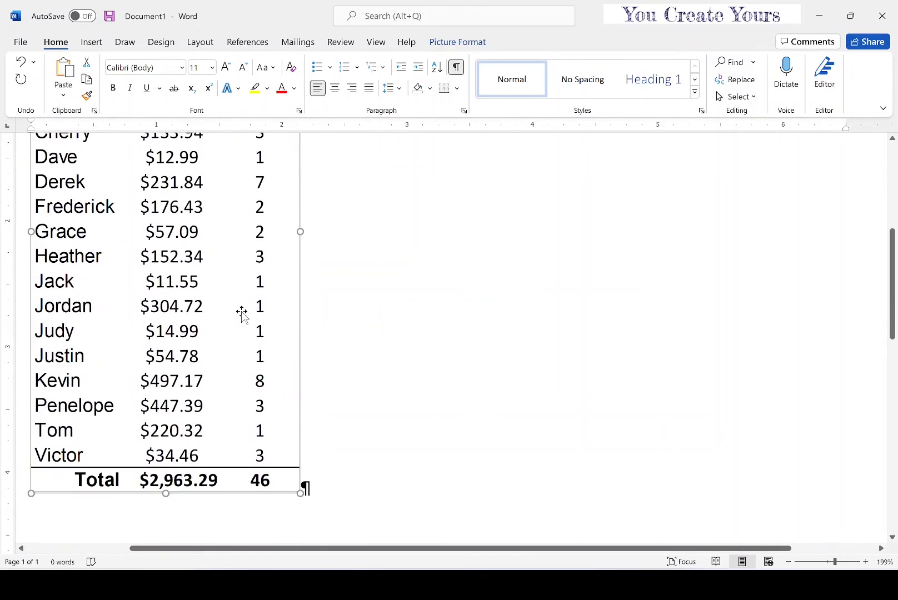
pyautogui.scroll(8, 242, 313)
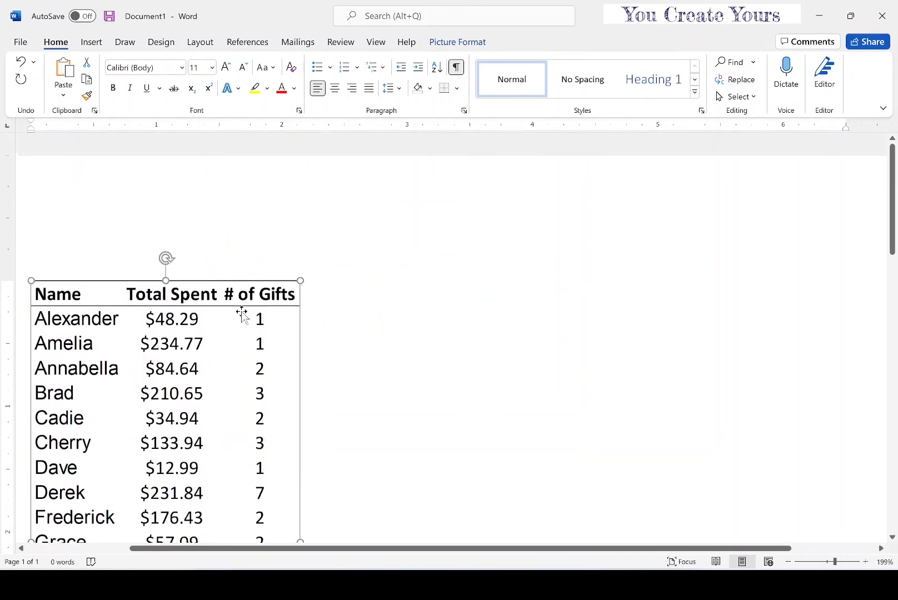
pyautogui.scroll(-12, 242, 311)
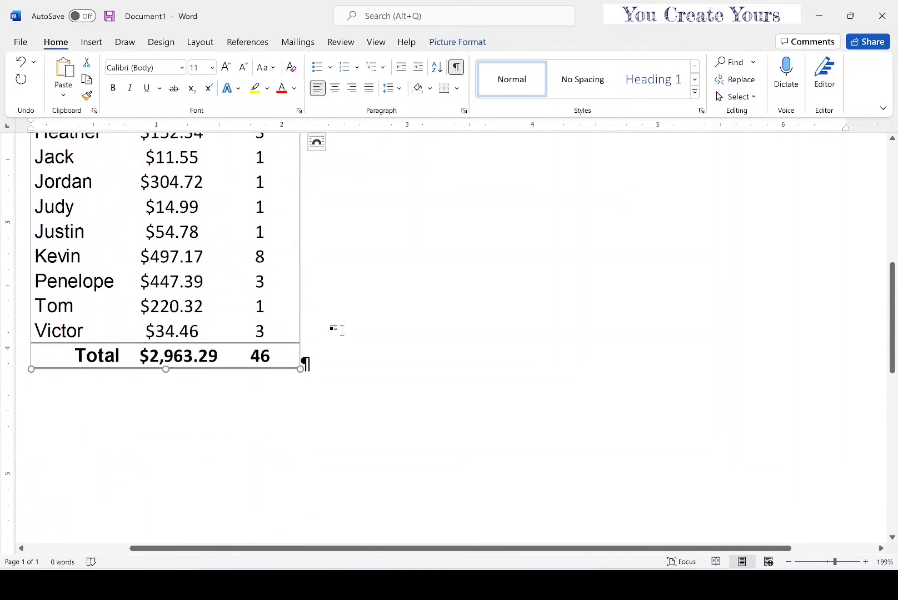
pyautogui.click(332, 366)
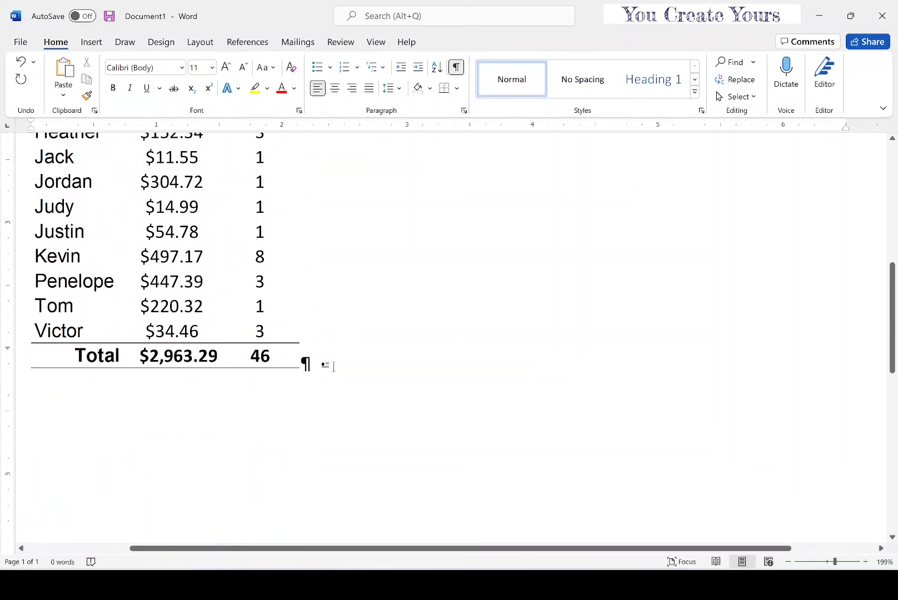
pyautogui.press('Return')
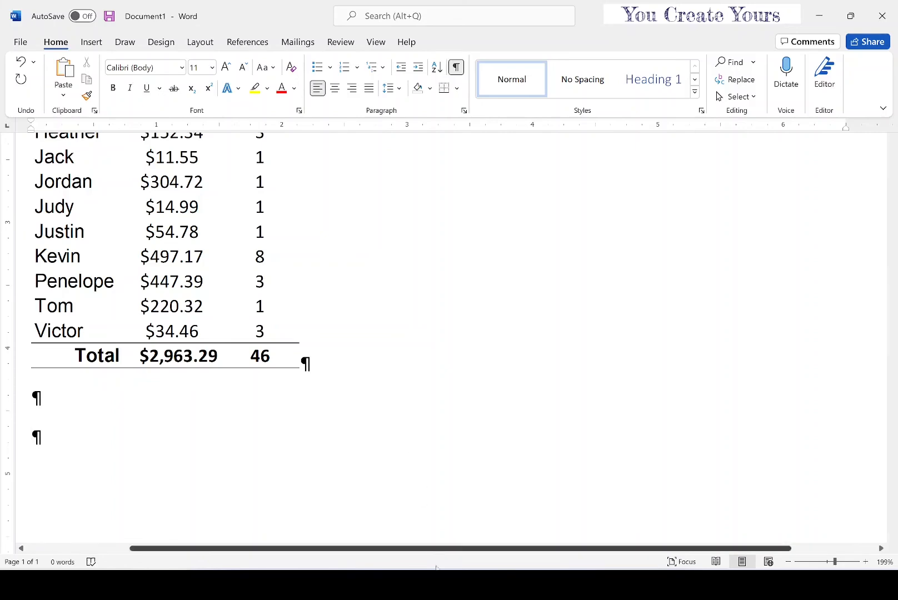
# Switch to the Excel workbook, clear the table's copy selection and copy the Christmas Spending Per Individual chart.
pyautogui.hotkey('alt', 'Tab')
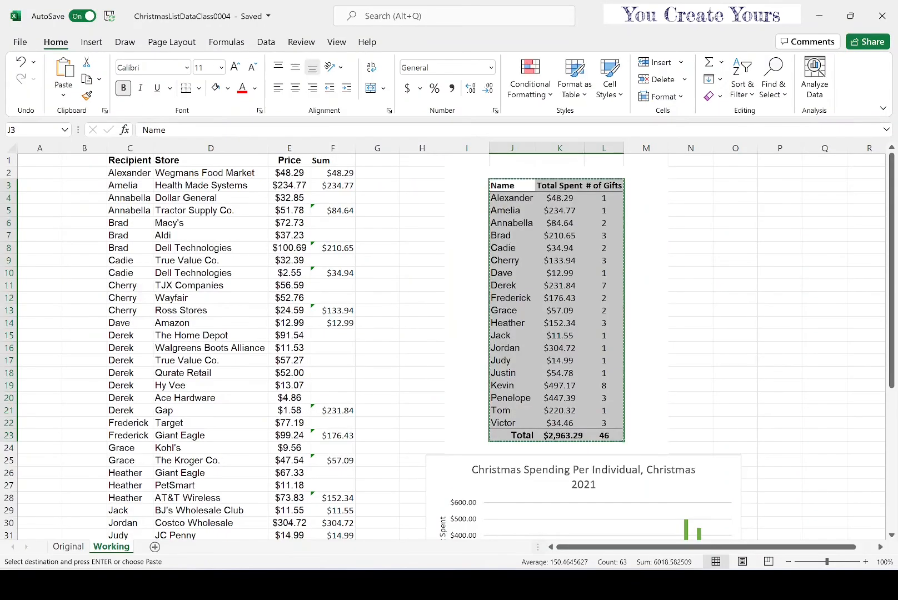
pyautogui.scroll(-5, 689, 273)
pyautogui.click(698, 267)
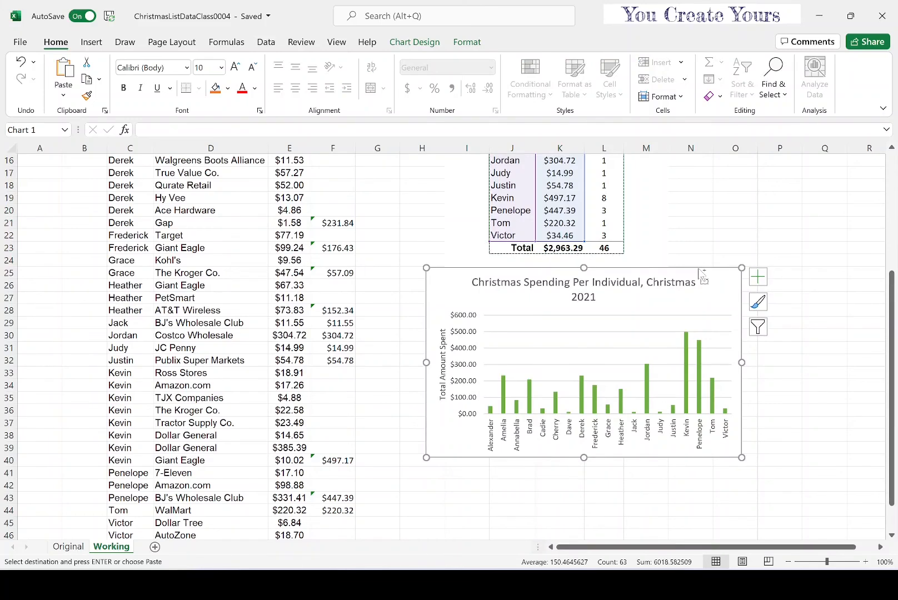
pyautogui.press('Escape')
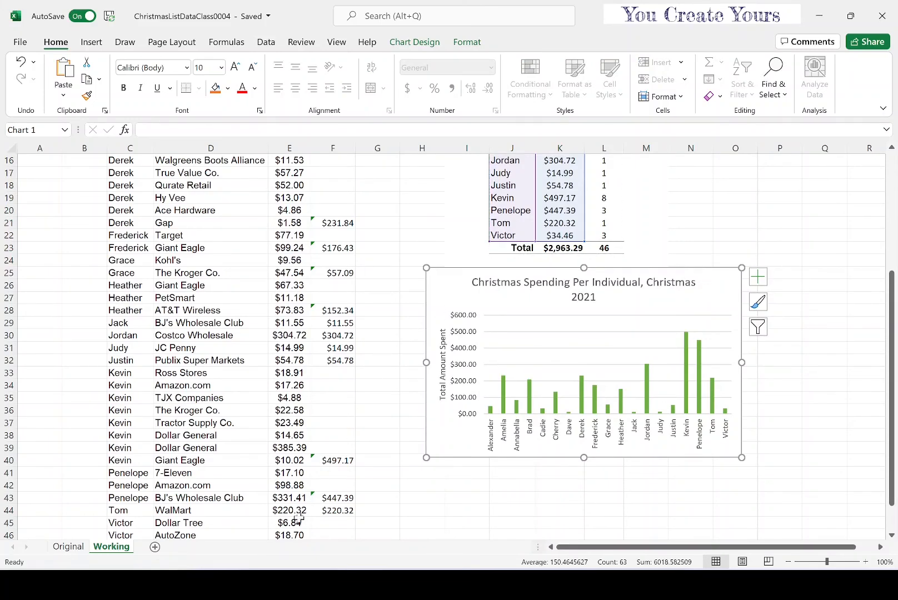
# Switch back to the Word document and paste the copied chart as a picture below the table.
pyautogui.hotkey('alt', 'Tab')
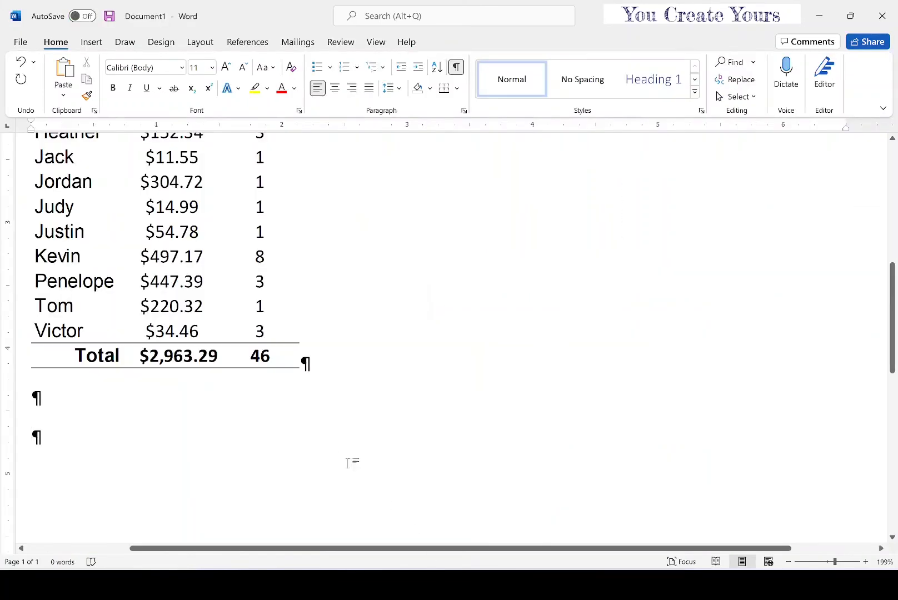
pyautogui.click(63, 95)
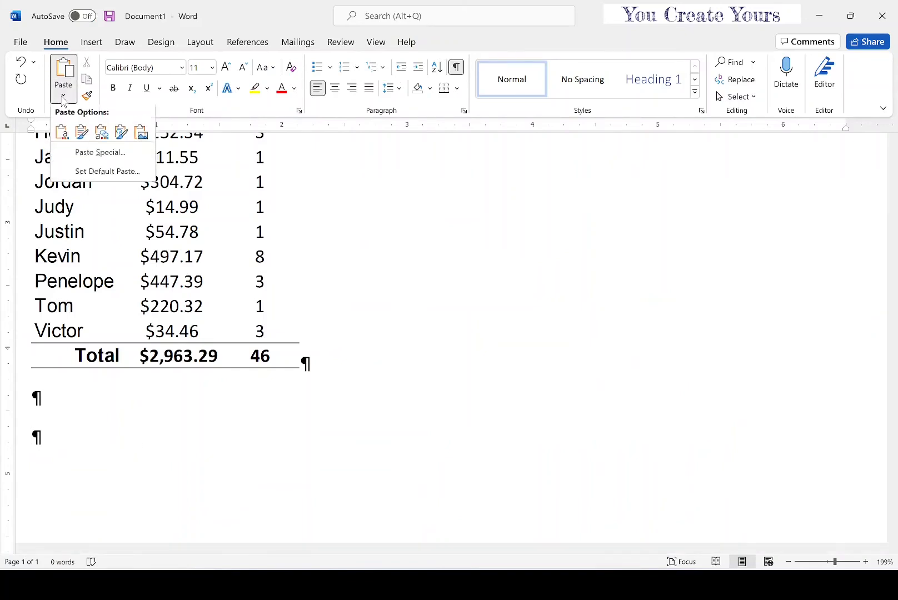
pyautogui.click(142, 136)
# Shrink the table picture proportionally to about 1.55 inches wide.
pyautogui.scroll(-3, 481, 300)
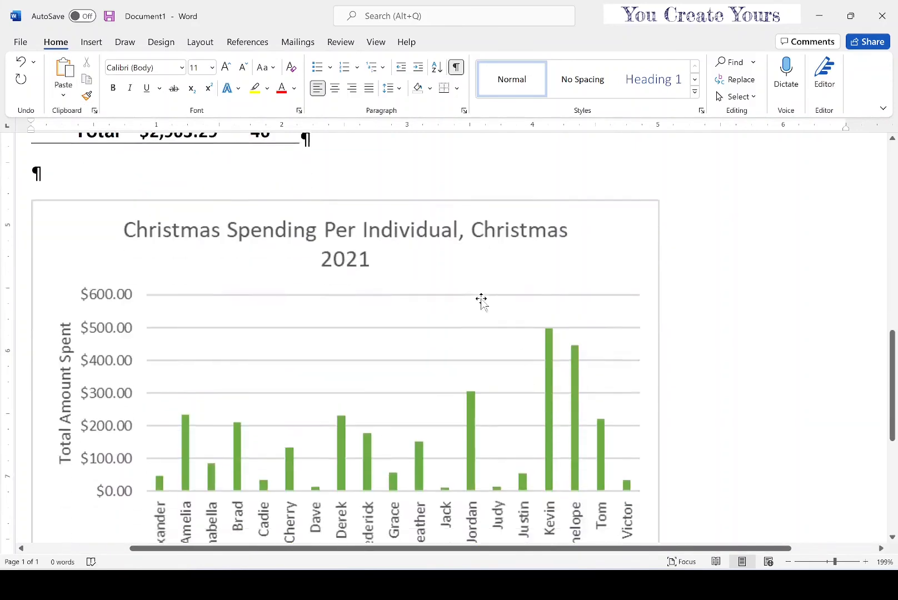
pyautogui.scroll(-3, 481, 300)
pyautogui.scroll(7, 482, 300)
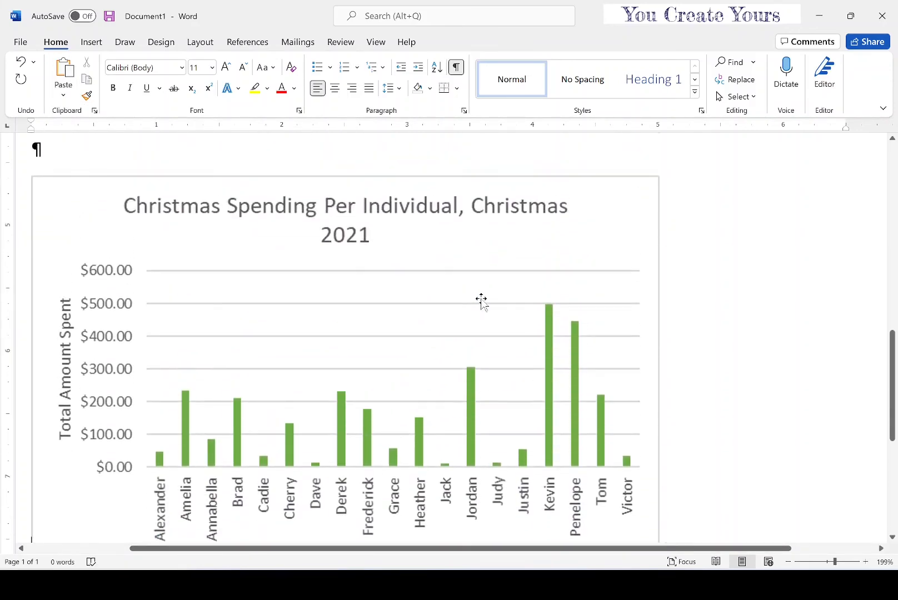
pyautogui.scroll(-7, 481, 301)
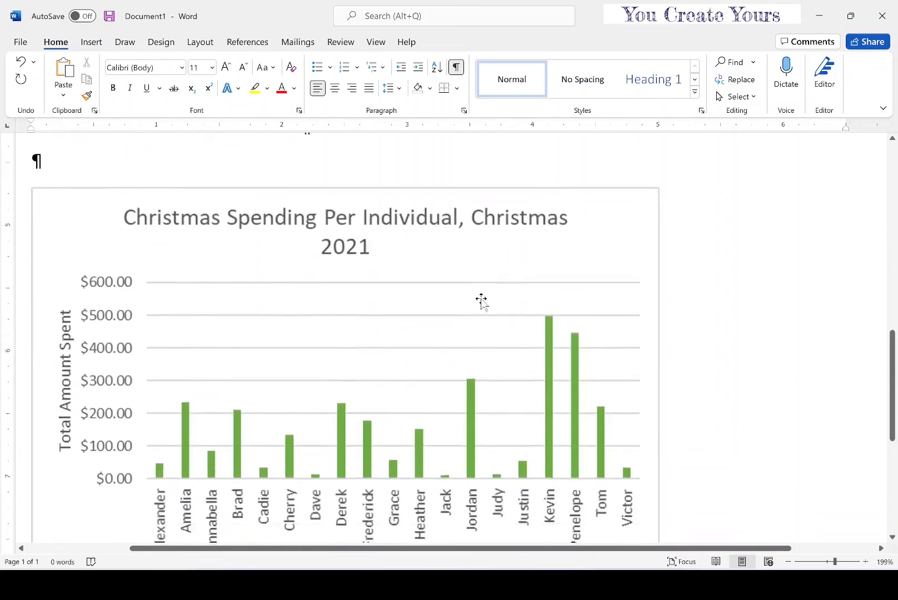
pyautogui.scroll(12, 481, 300)
pyautogui.scroll(-2, 197, 294)
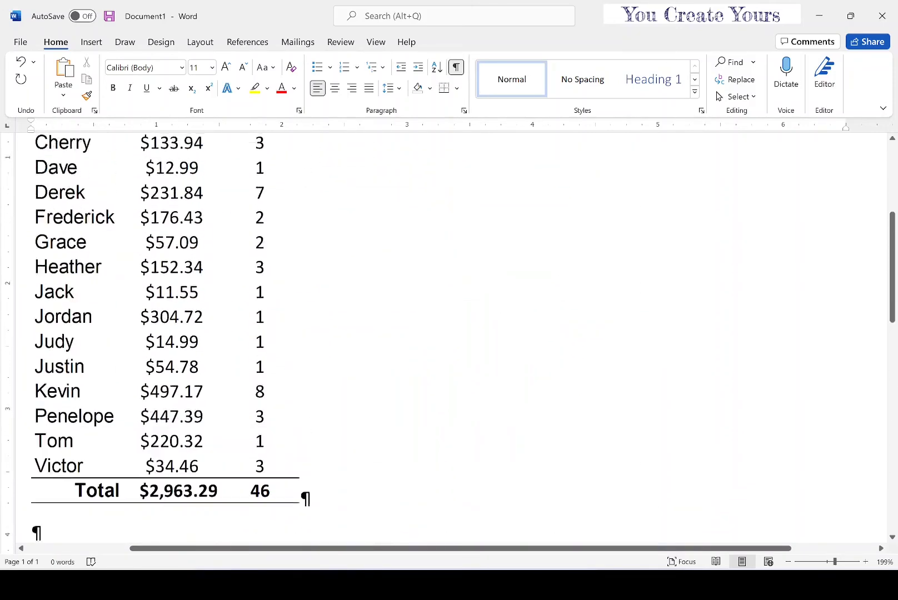
pyautogui.scroll(5, 197, 295)
pyautogui.scroll(-3, 197, 295)
pyautogui.click(198, 294)
pyautogui.scroll(-4, 195, 296)
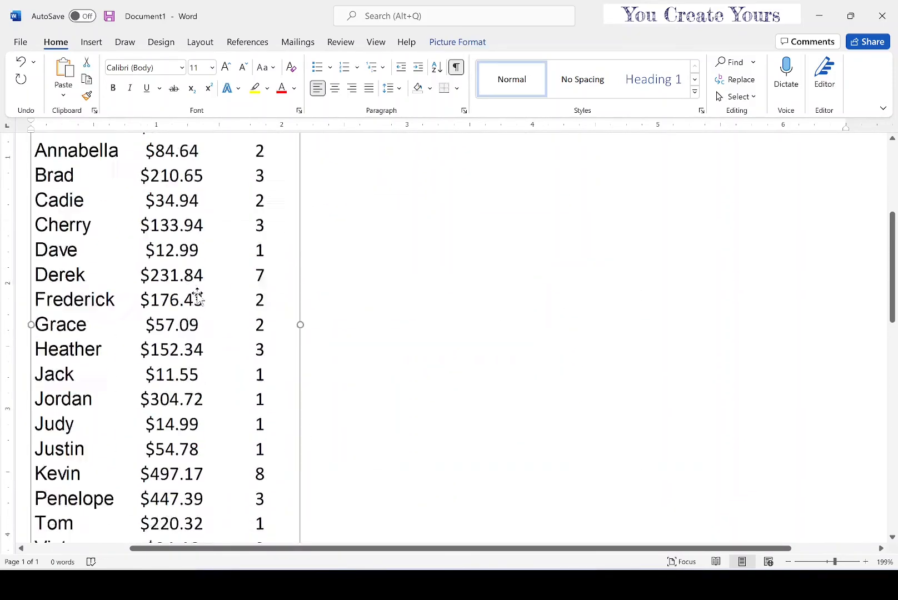
pyautogui.moveTo(299, 431); pyautogui.dragTo(226, 286)
pyautogui.scroll(4, 202, 287)
# Remove the blank paragraph between the table picture and the chart picture.
pyautogui.scroll(-5, 222, 366)
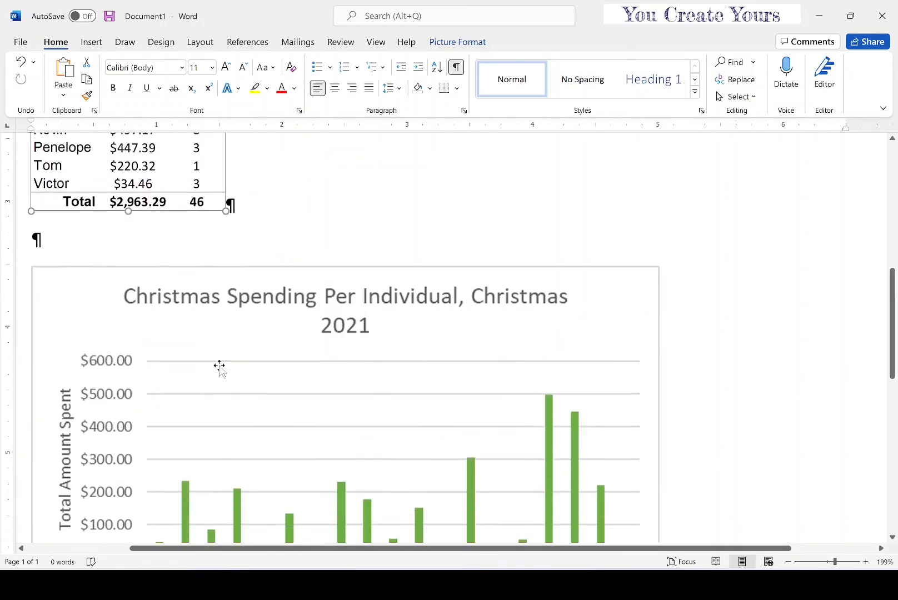
pyautogui.click(69, 237)
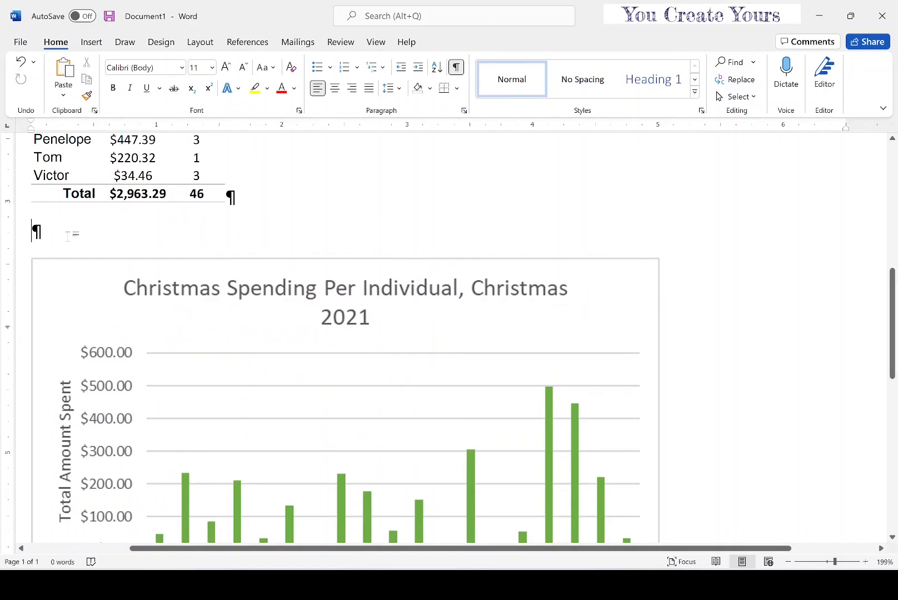
pyautogui.press('BackSpace')
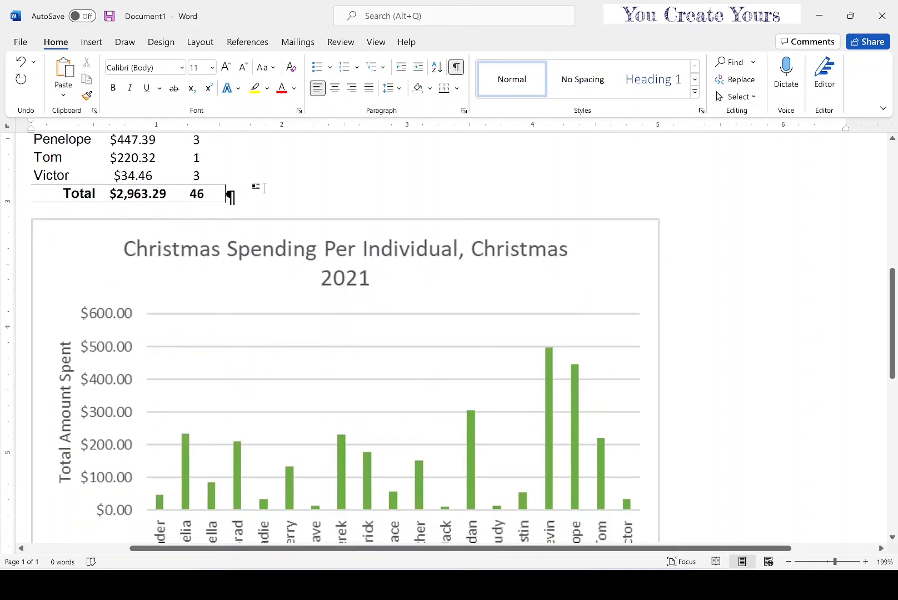
# Shrink the chart picture proportionally to about 3.9 inches wide.
pyautogui.click(265, 318)
pyautogui.scroll(-5, 556, 378)
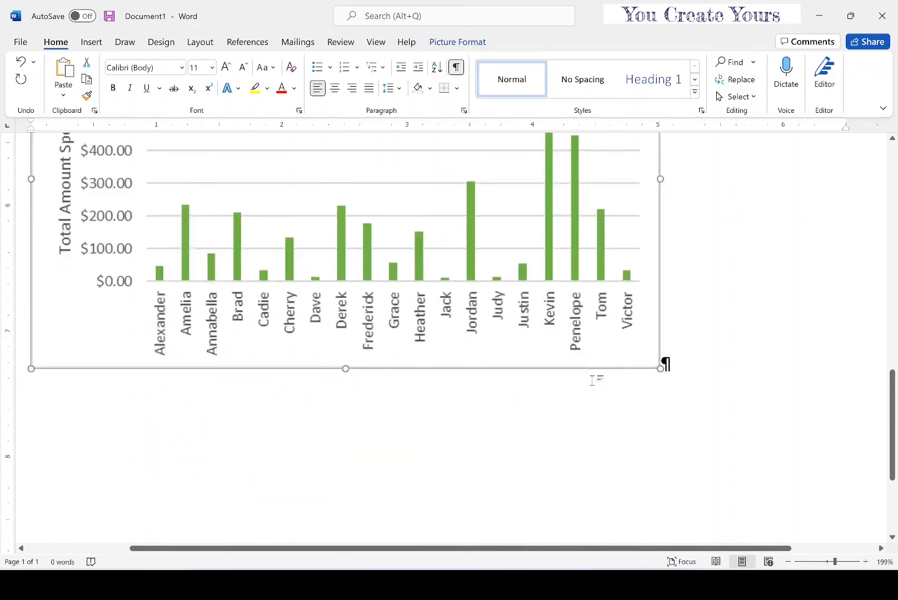
pyautogui.moveTo(661, 223); pyautogui.dragTo(390, 147)
# Bring the chart picture up onto the same line as the table picture, with four spaces between them.
pyautogui.scroll(7, 353, 247)
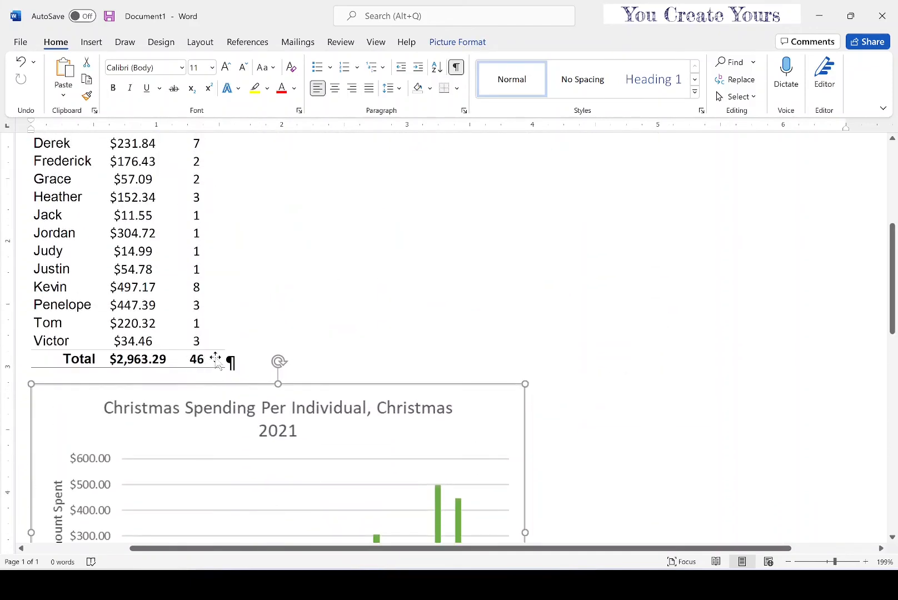
pyautogui.click(256, 354)
pyautogui.press('Delete')
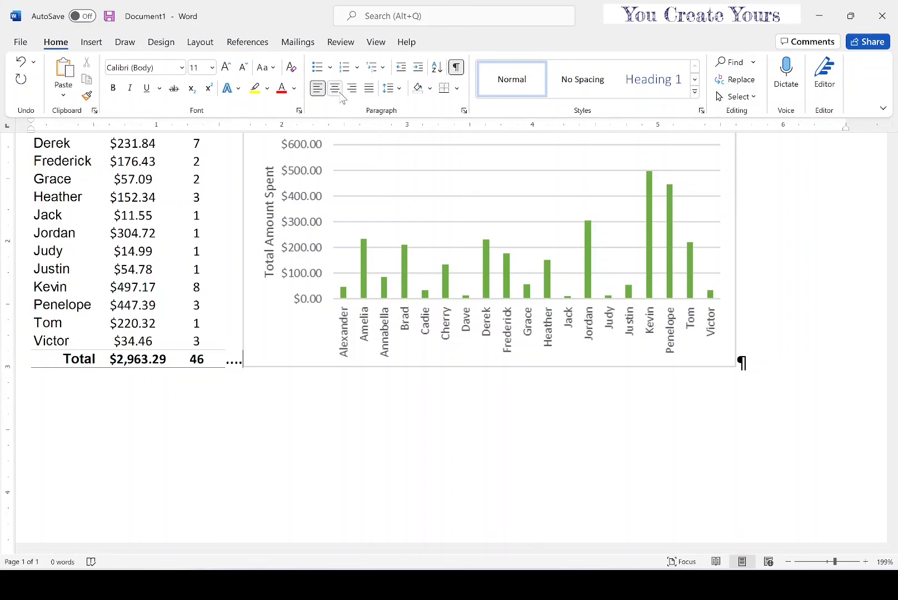
# Center the line holding the table and chart pictures and check the layout.
pyautogui.click(338, 91)
pyautogui.scroll(2, 429, 378)
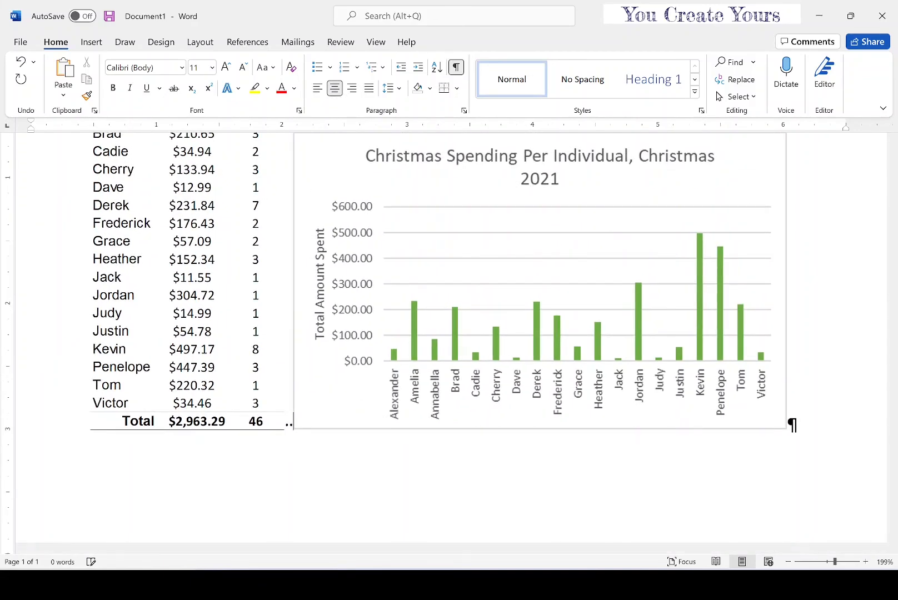
pyautogui.scroll(6, 361, 184)
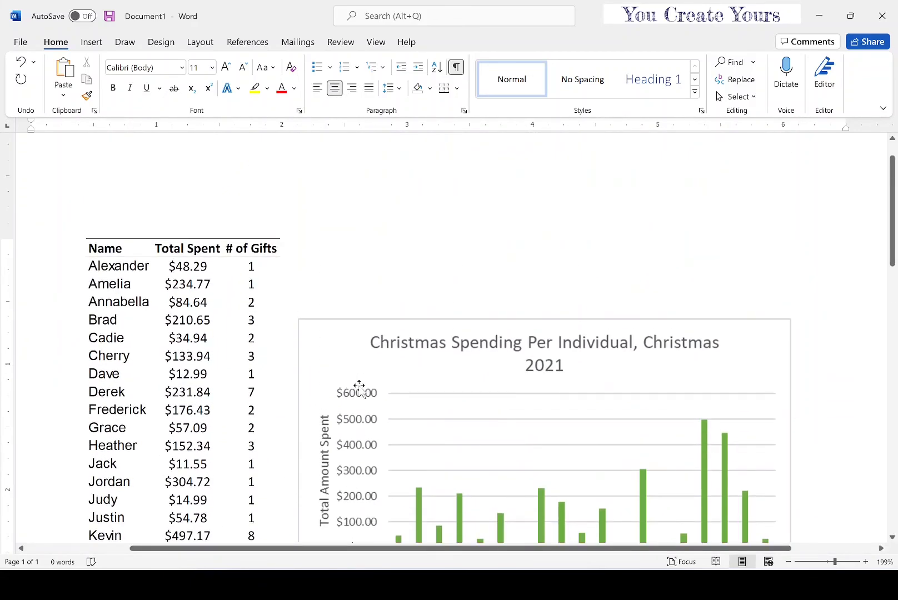
pyautogui.scroll(-4, 359, 386)
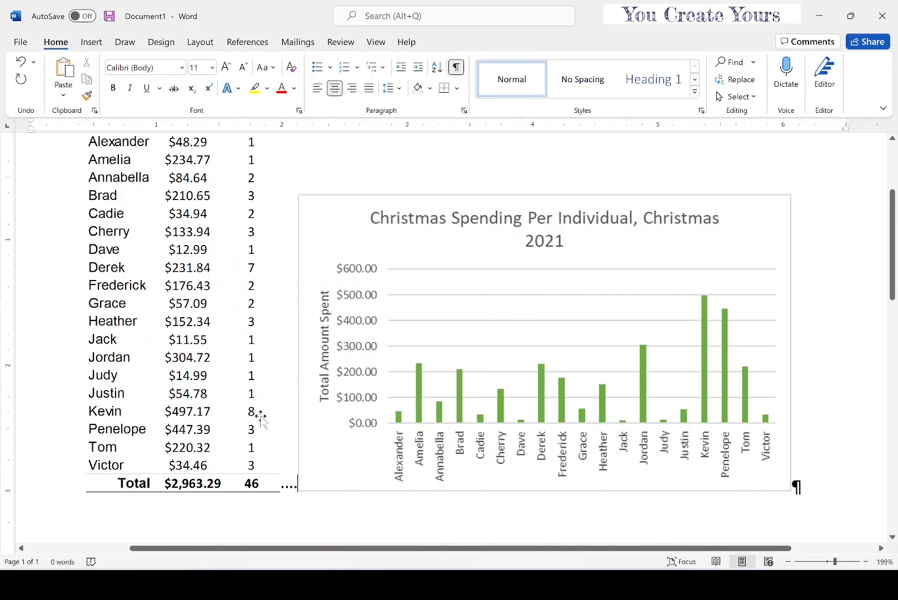
pyautogui.scroll(2, 261, 417)
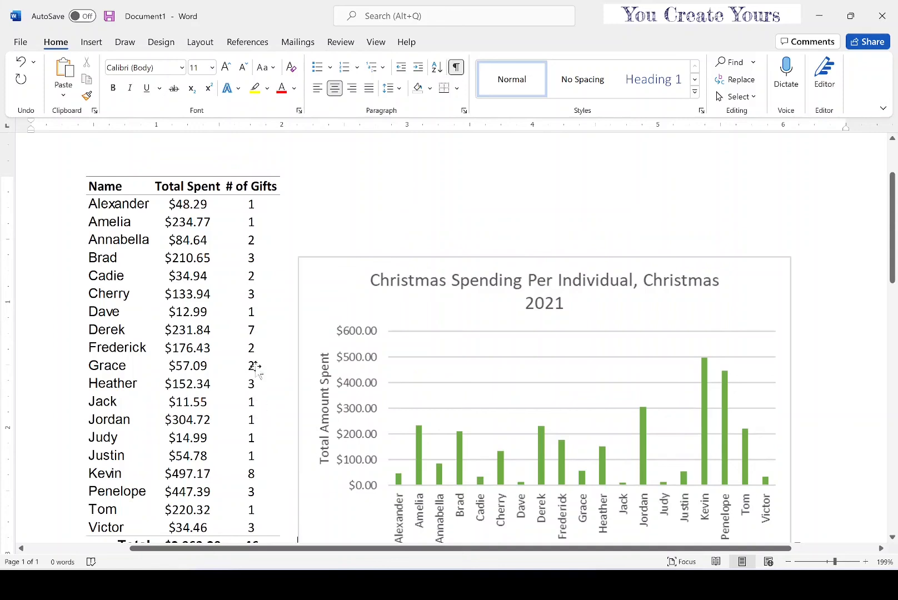